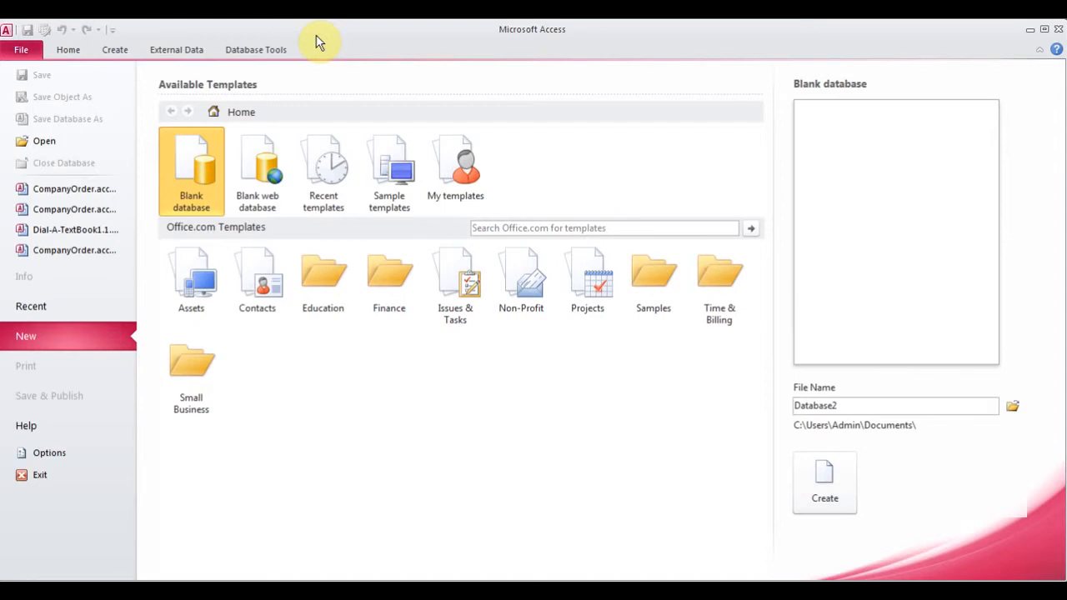
# Browse the Start menu's Microsoft Office program group, then return to Access
pyautogui.click(13, 581)
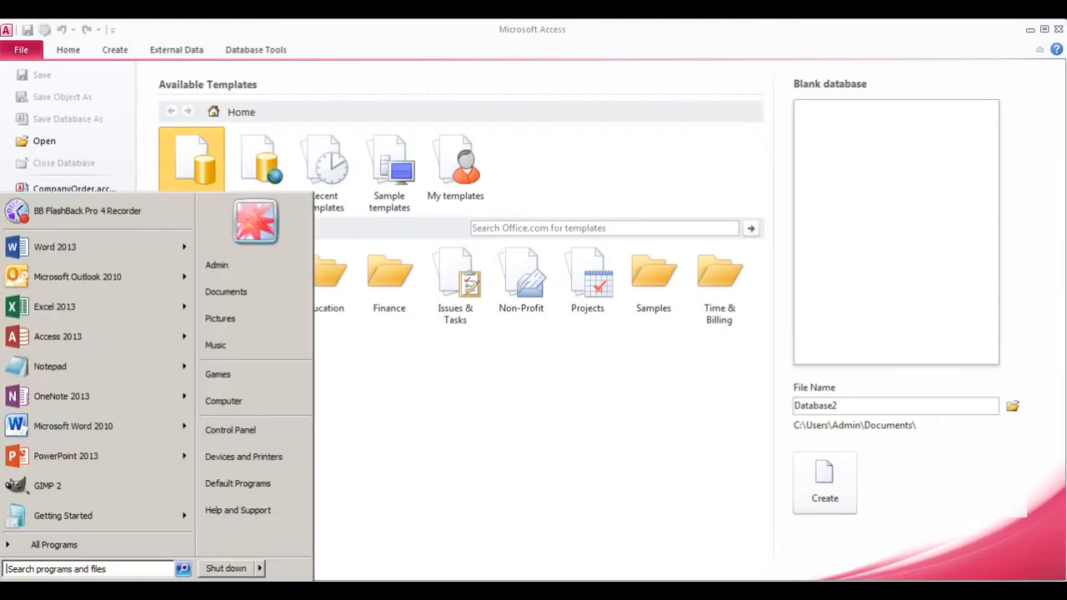
pyautogui.click(75, 547)
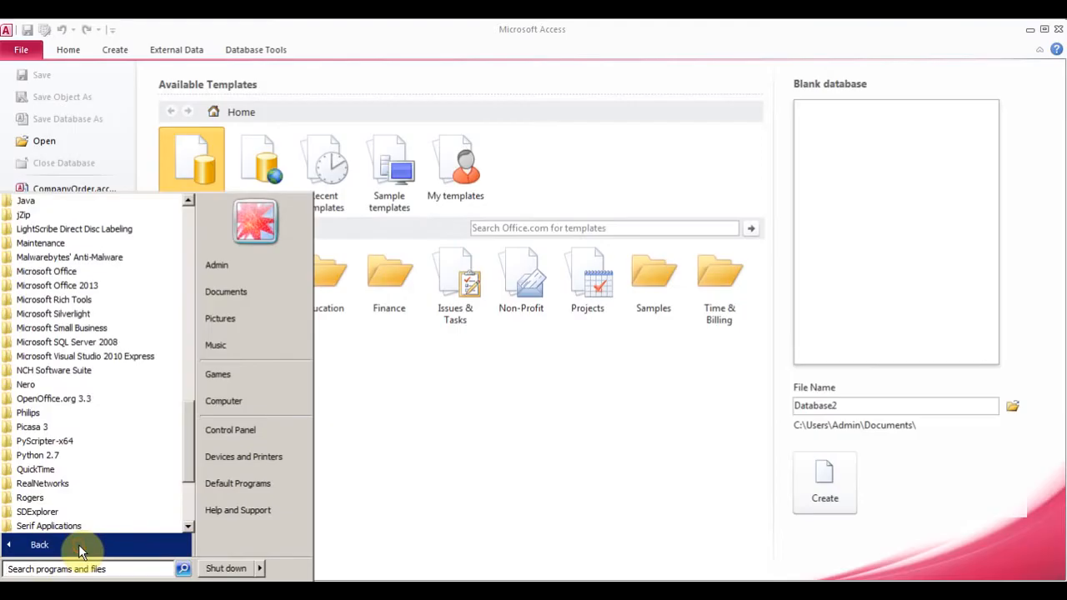
pyautogui.click(76, 272)
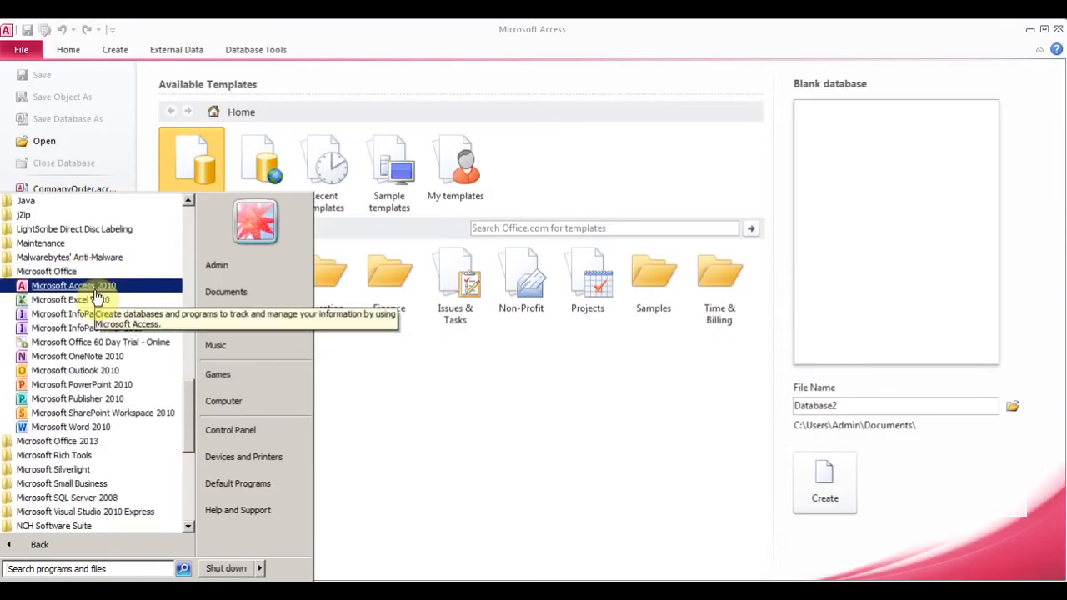
pyautogui.click(464, 432)
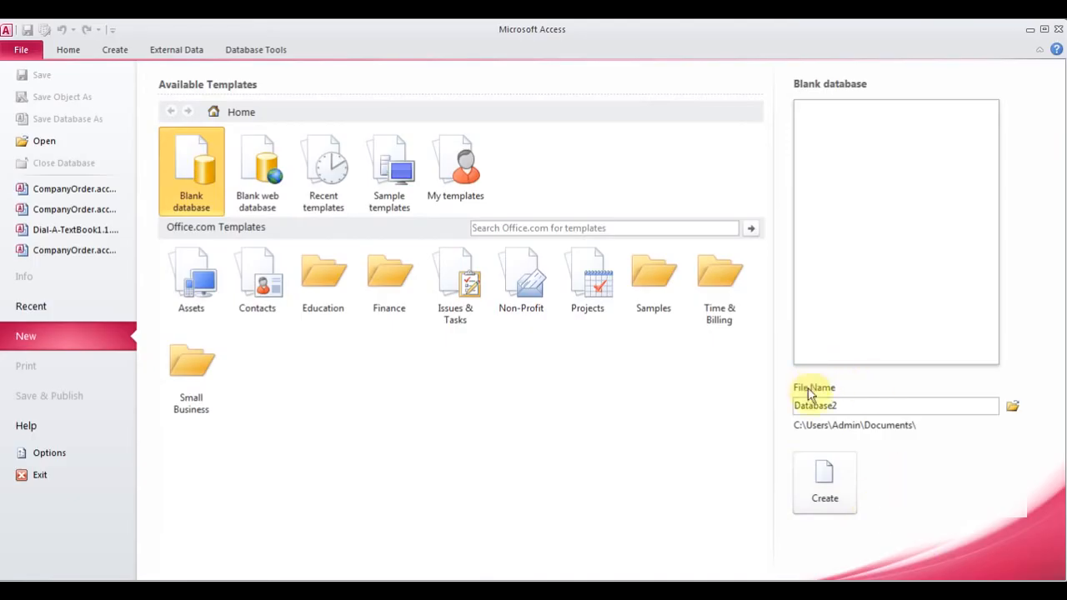
# Replace the default name Database2 with CompanyDatabase and browse for a save folder
pyautogui.doubleClick(853, 406)
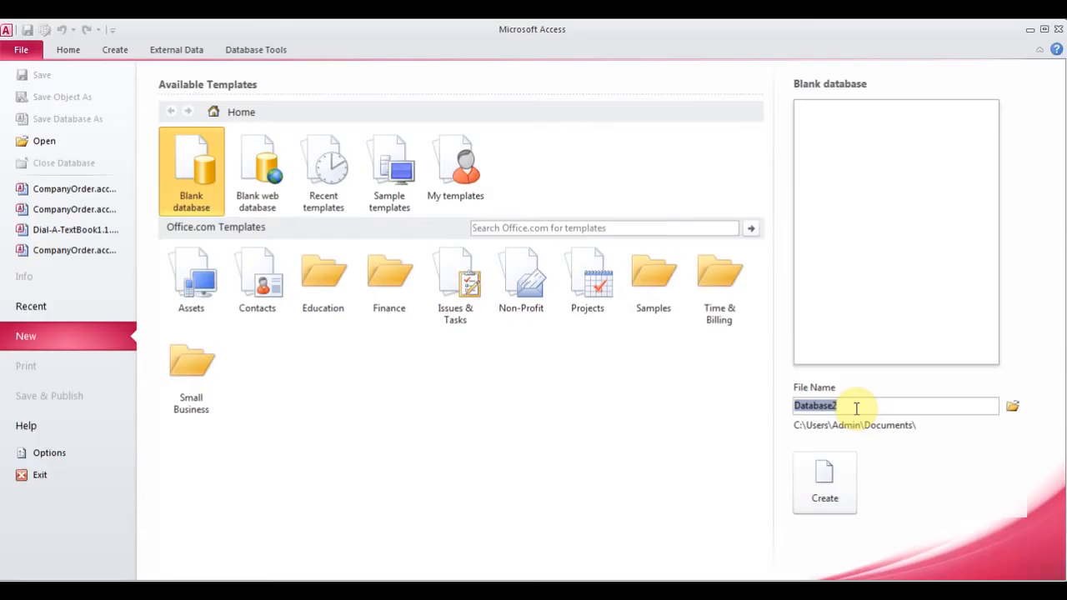
pyautogui.write('Co')
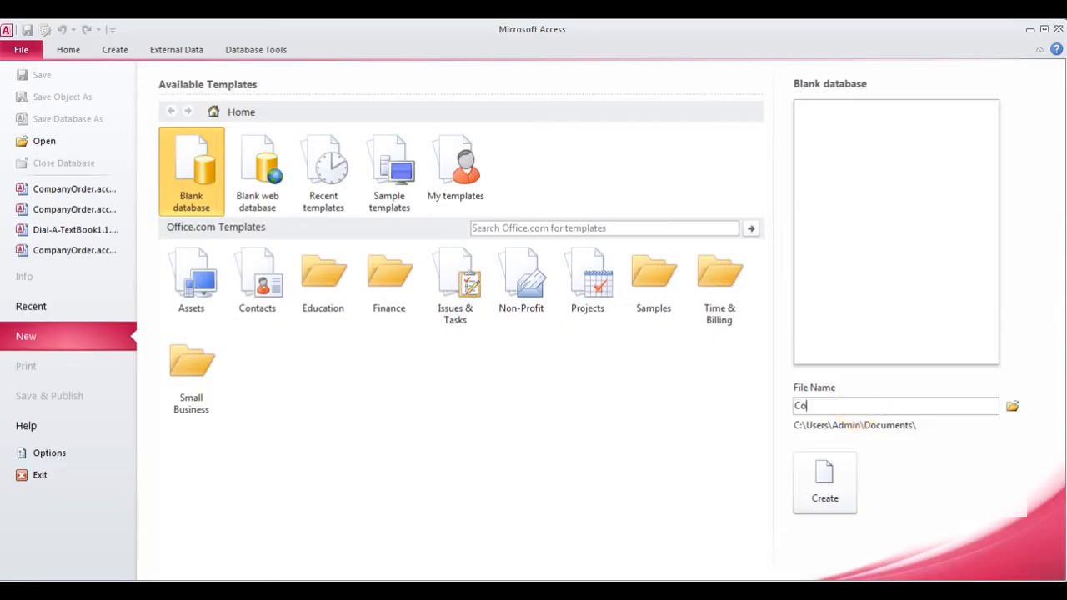
pyautogui.write('mpanyDatabase')
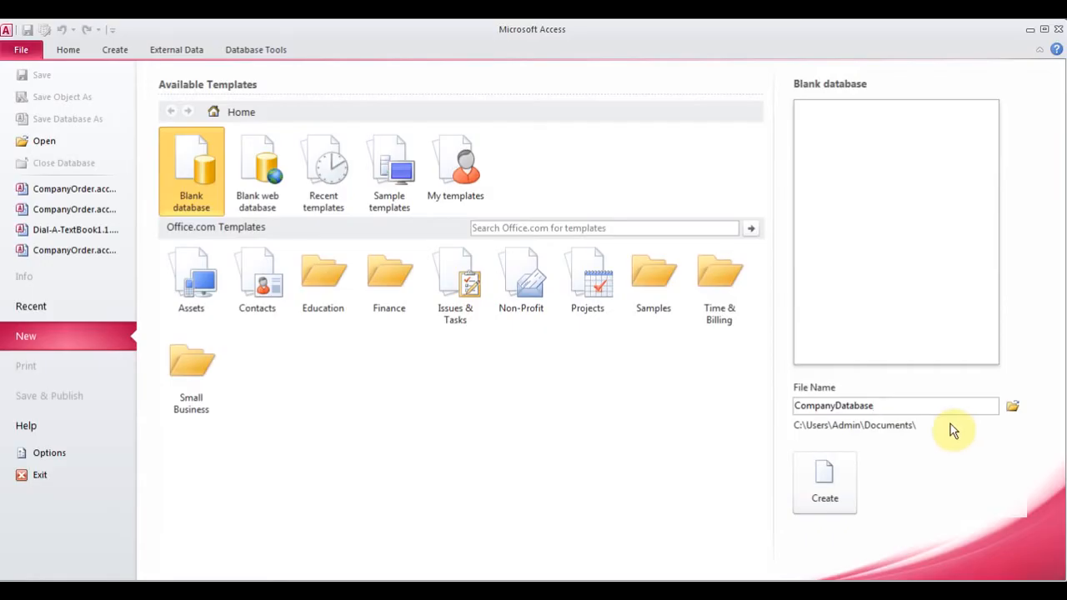
pyautogui.click(1013, 410)
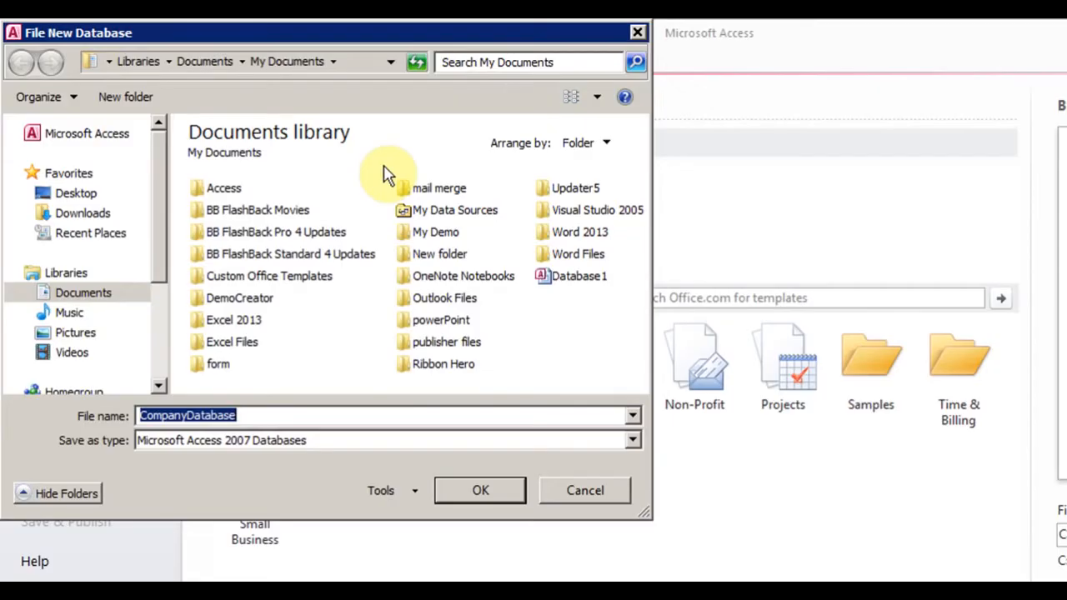
# Create a Hindi Access folder in Documents and choose it as the save location
pyautogui.click(229, 189)
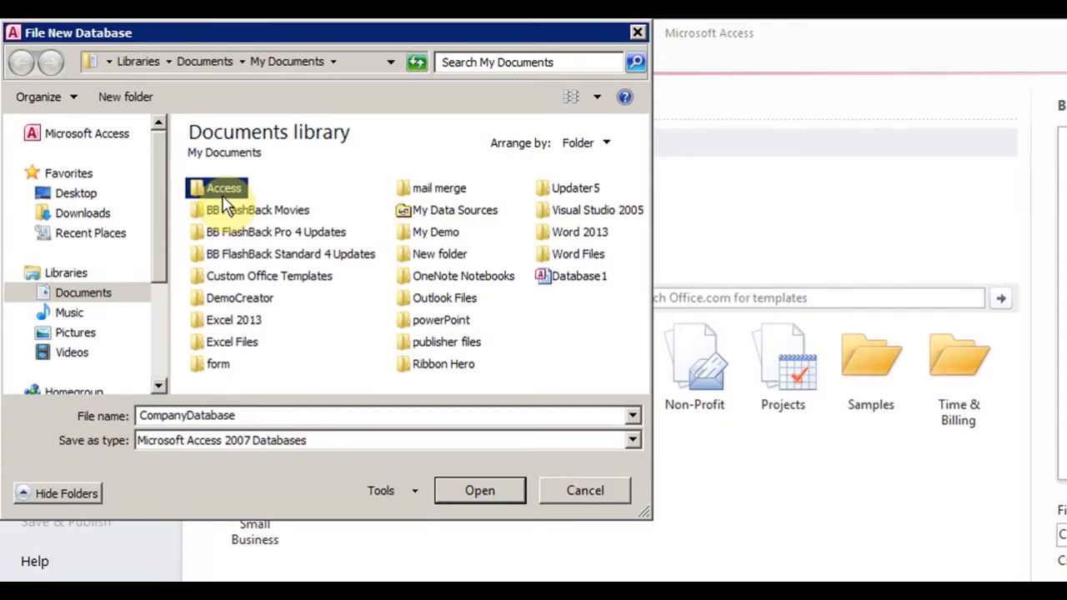
pyautogui.click(143, 98)
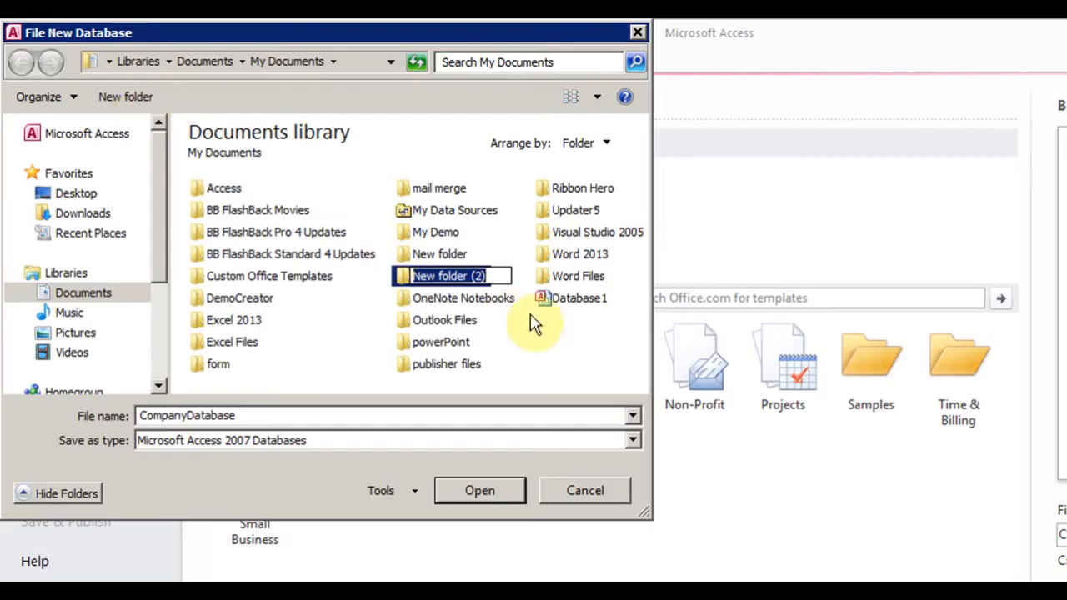
pyautogui.write('Hindi Access')
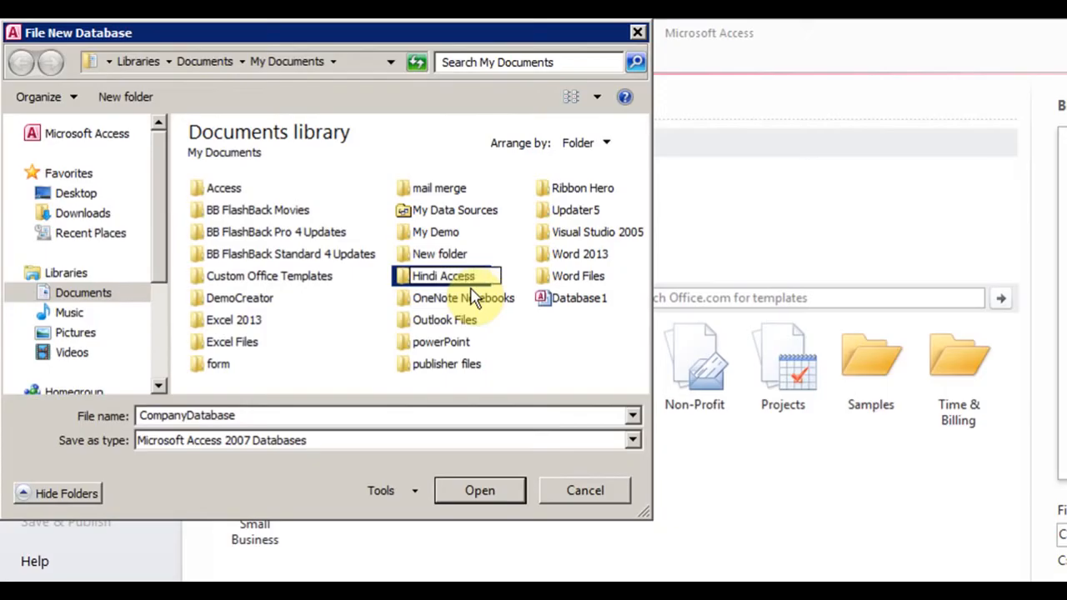
pyautogui.press('Return')
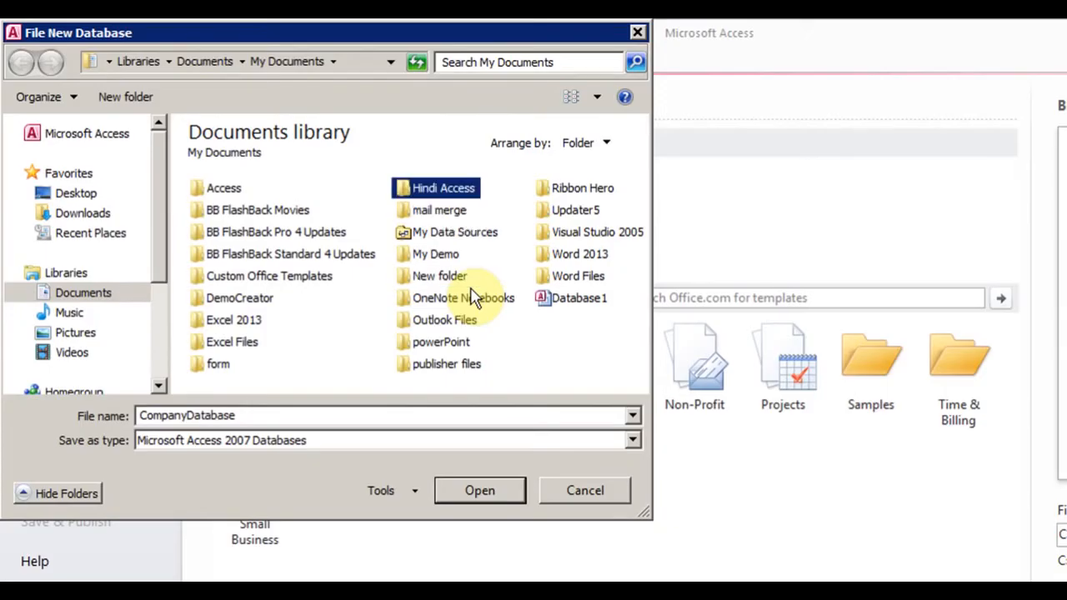
pyautogui.doubleClick(404, 186)
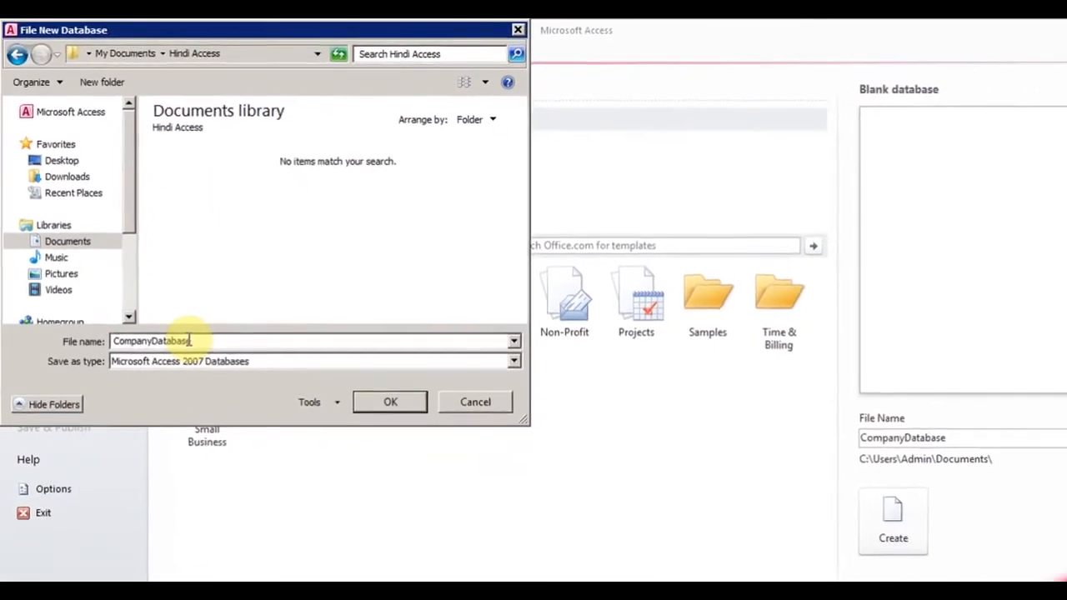
pyautogui.click(360, 372)
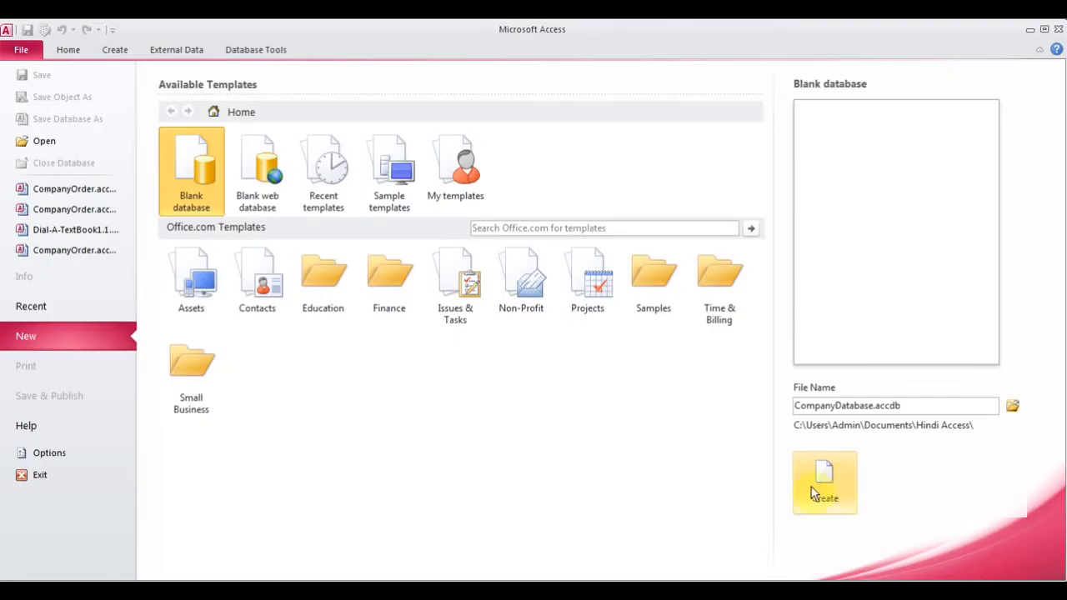
# Create the CompanyDatabase database and select Table1's Click to Add cell
pyautogui.click(826, 472)
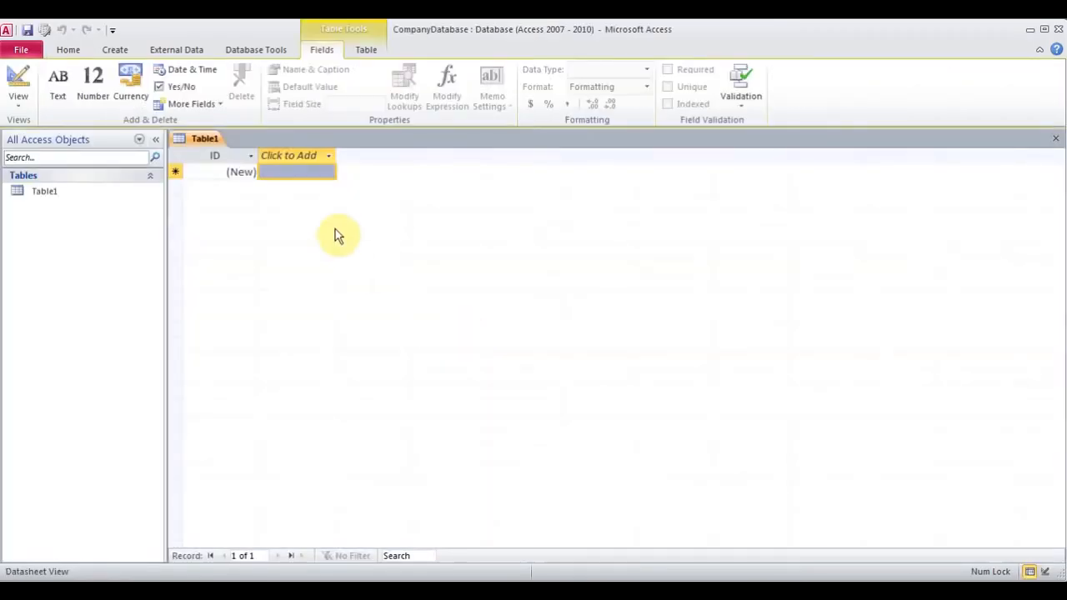
pyautogui.click(288, 172)
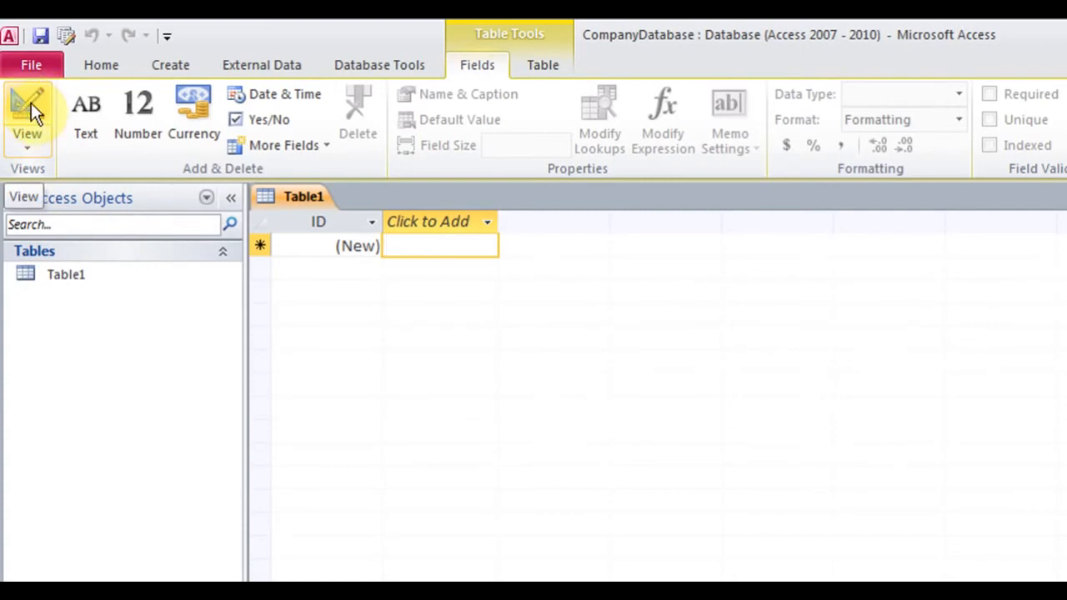
# Switch Table1 to Design View, saving it as employeeList
pyautogui.click(39, 151)
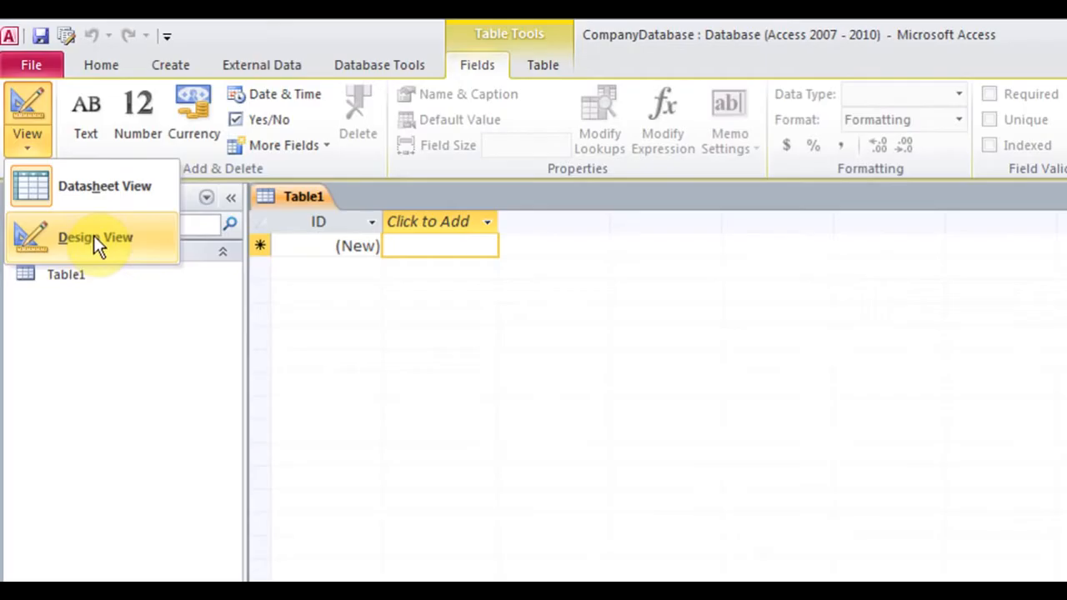
pyautogui.click(93, 235)
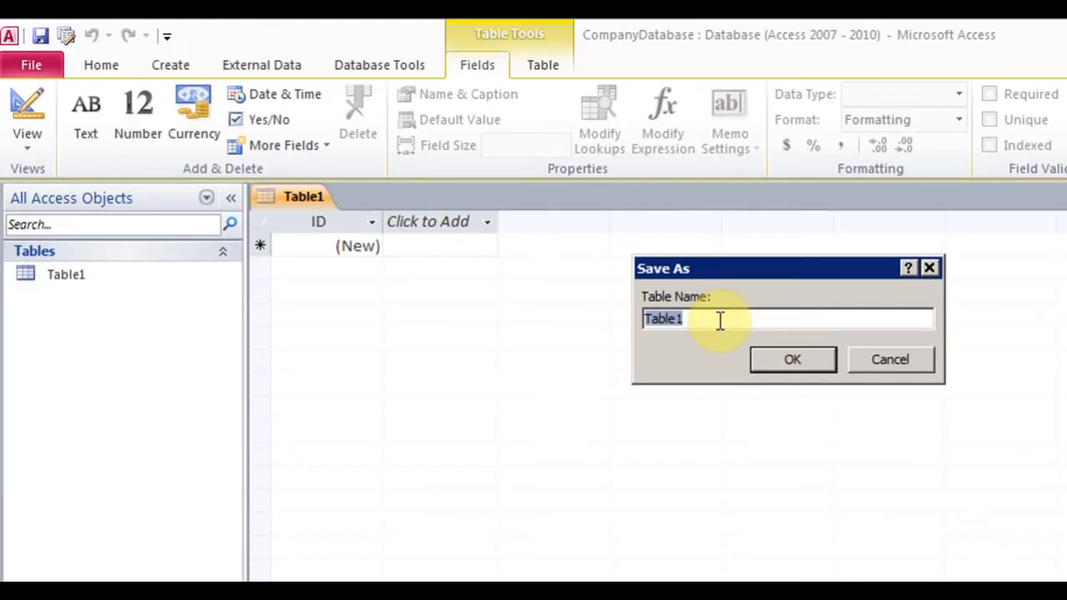
pyautogui.write('employee')
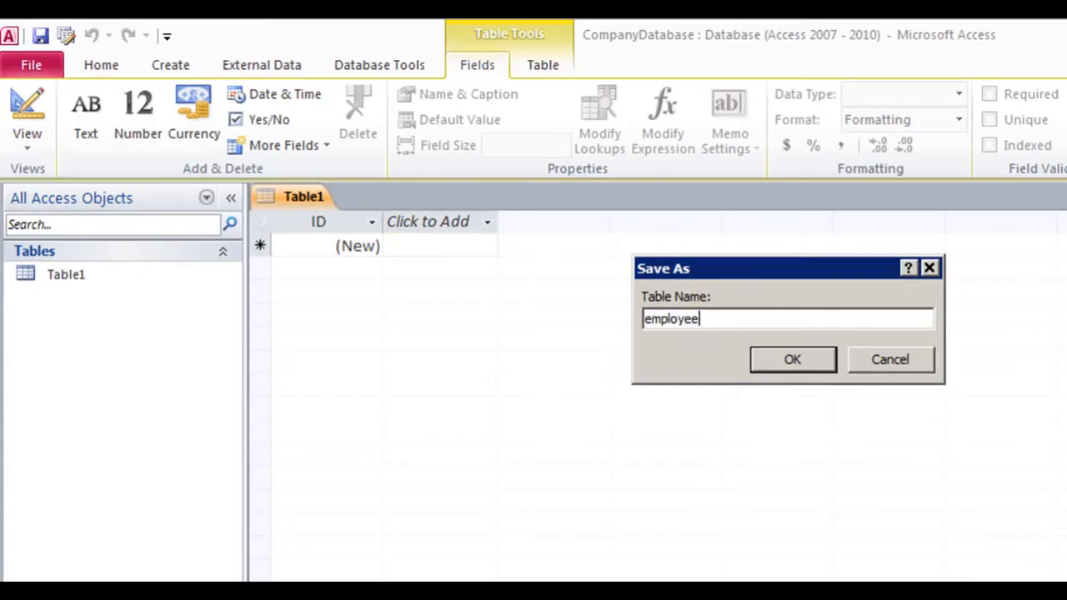
pyautogui.write('List')
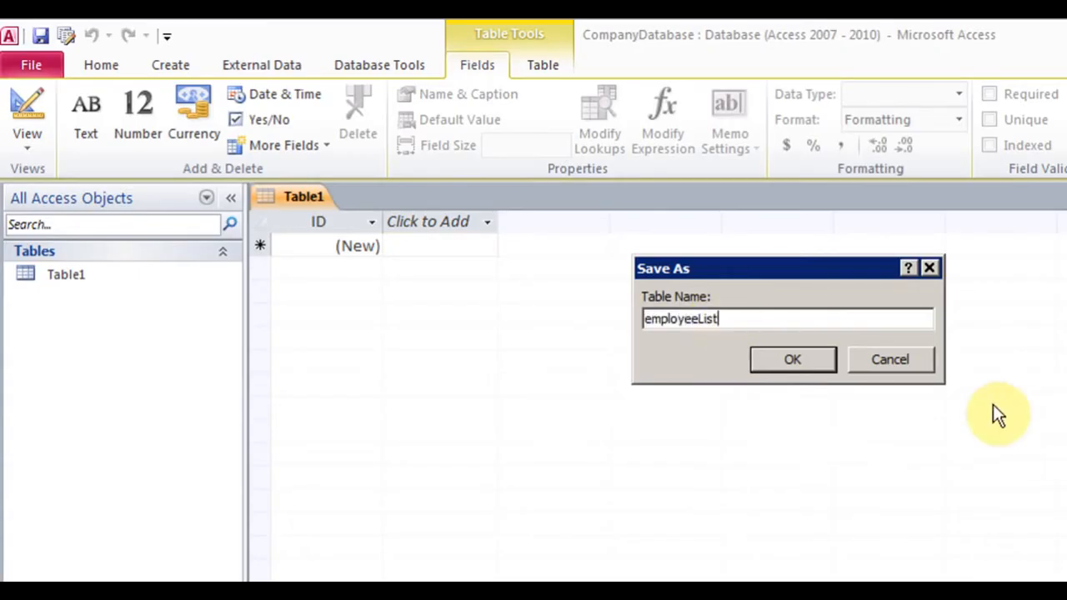
pyautogui.click(795, 360)
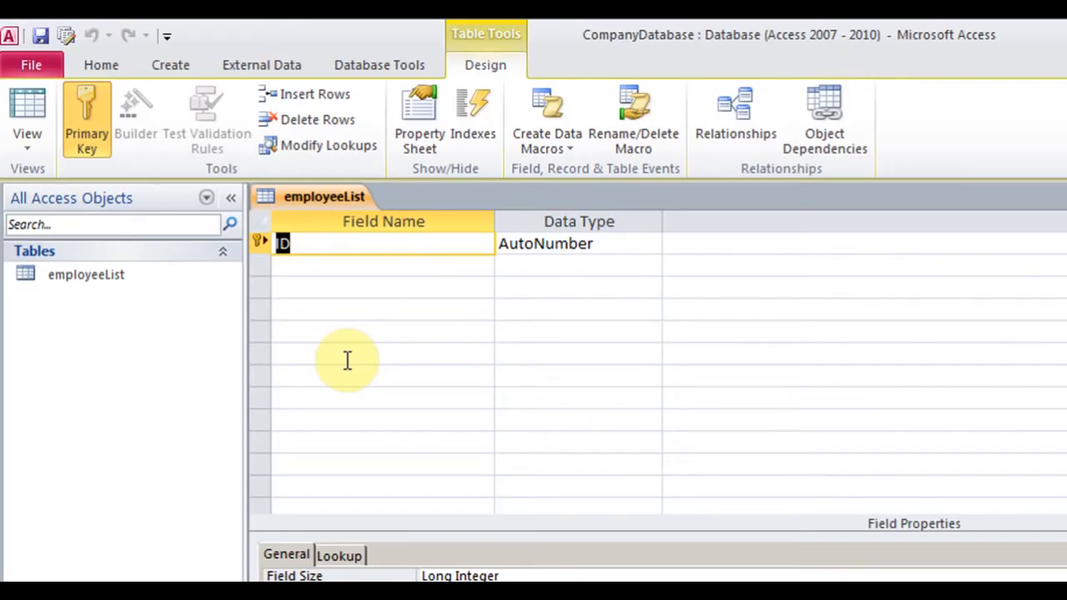
# Switch the employeeList table to Datasheet View and back to Design View
pyautogui.click(29, 141)
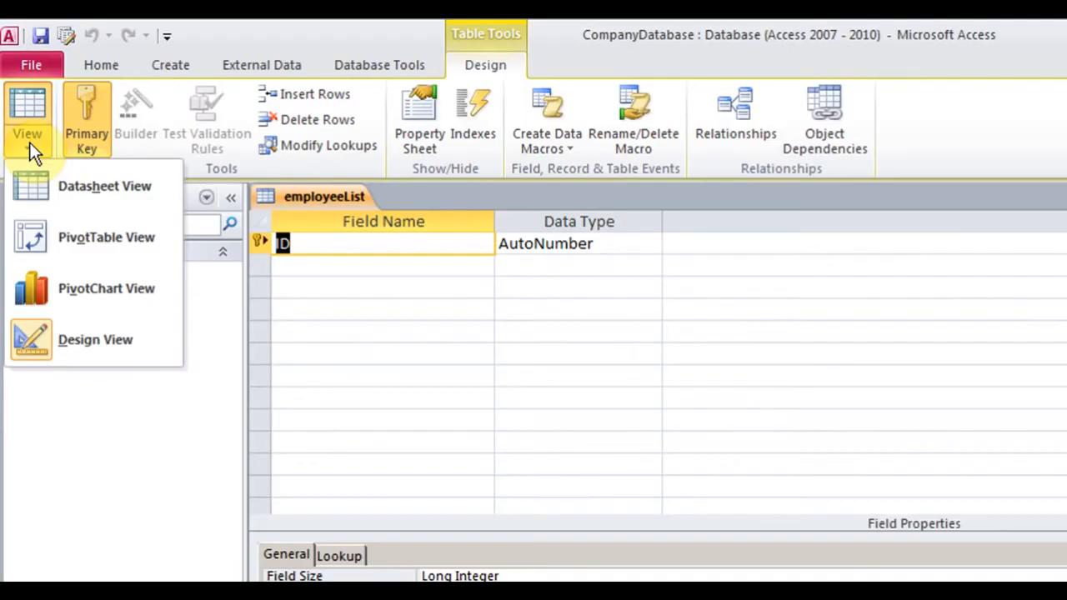
pyautogui.click(113, 195)
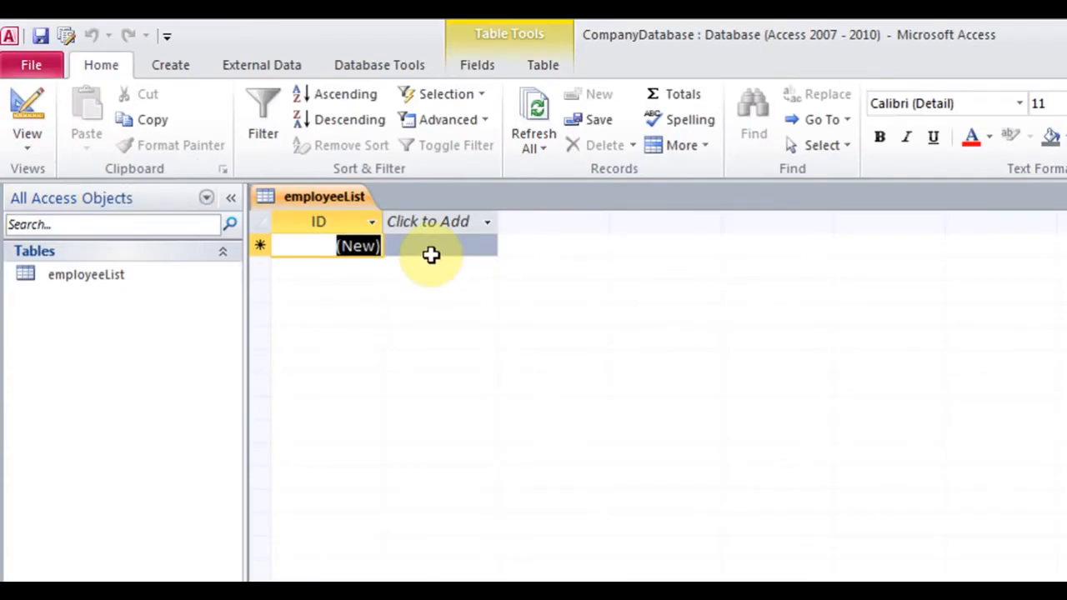
pyautogui.click(28, 153)
pyautogui.click(83, 347)
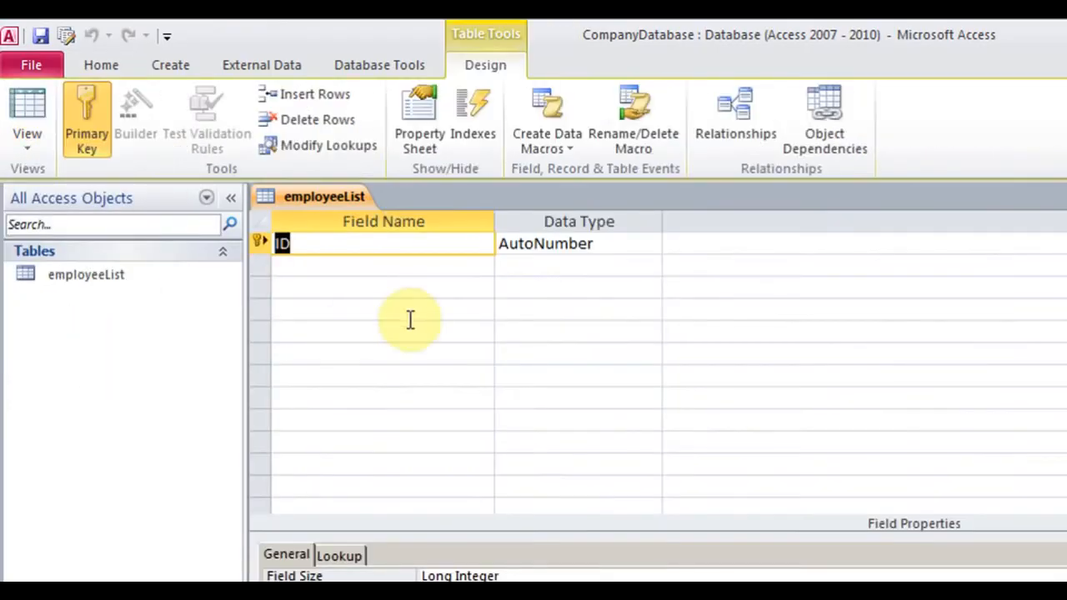
# Add a FirstName field with the Text data type below ID
pyautogui.click(352, 266)
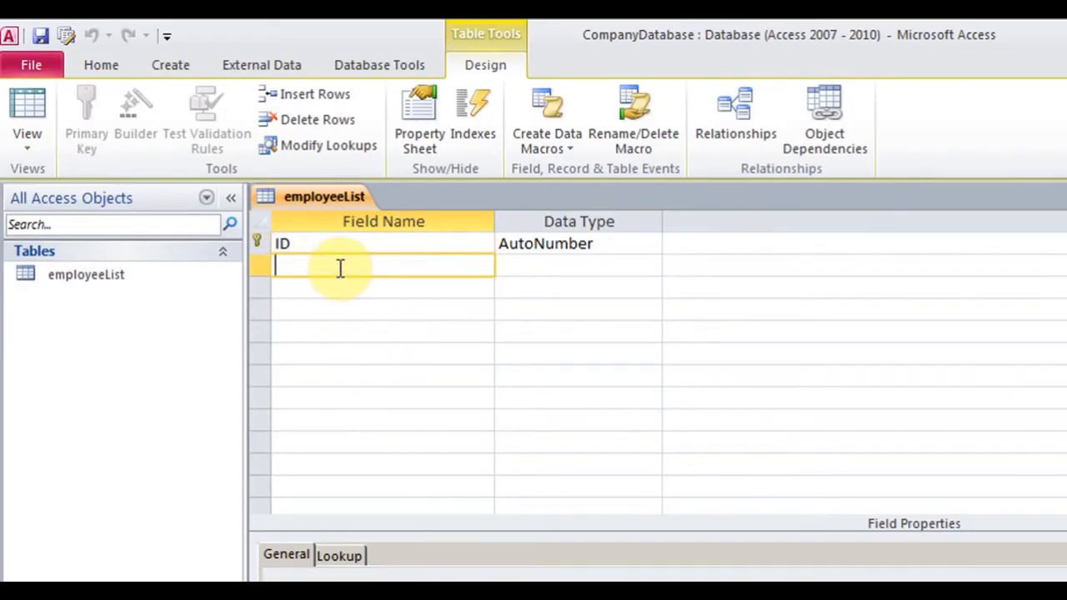
pyautogui.write('FirstName')
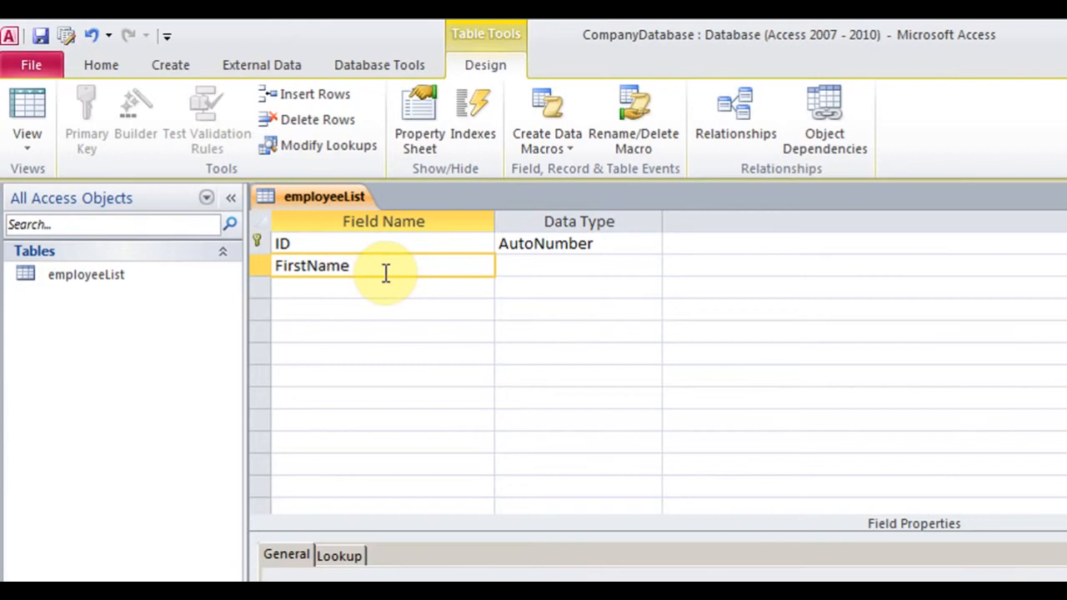
pyautogui.click(563, 265)
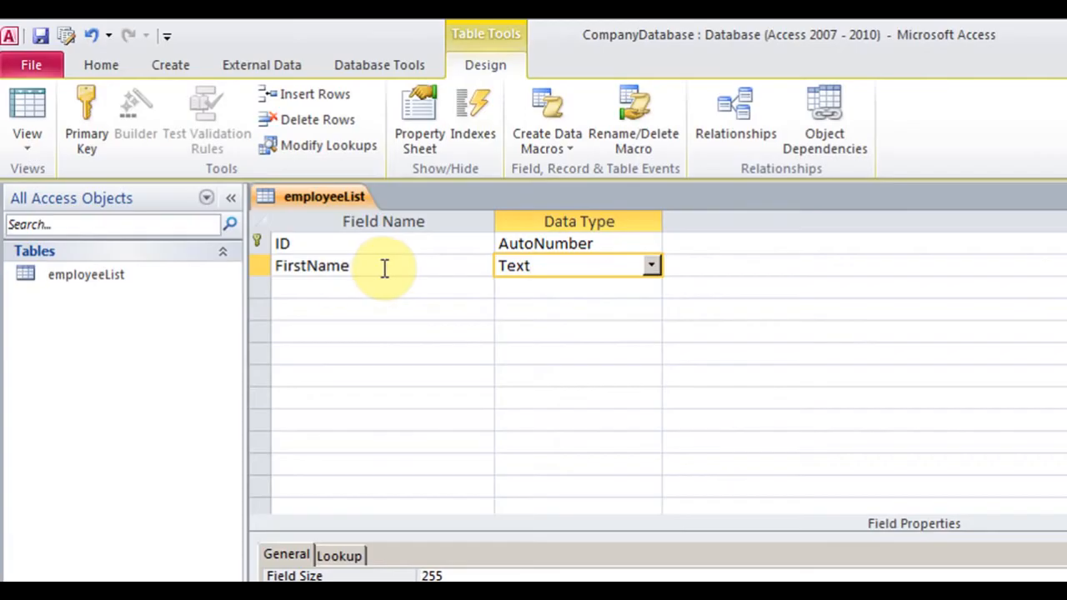
pyautogui.click(652, 266)
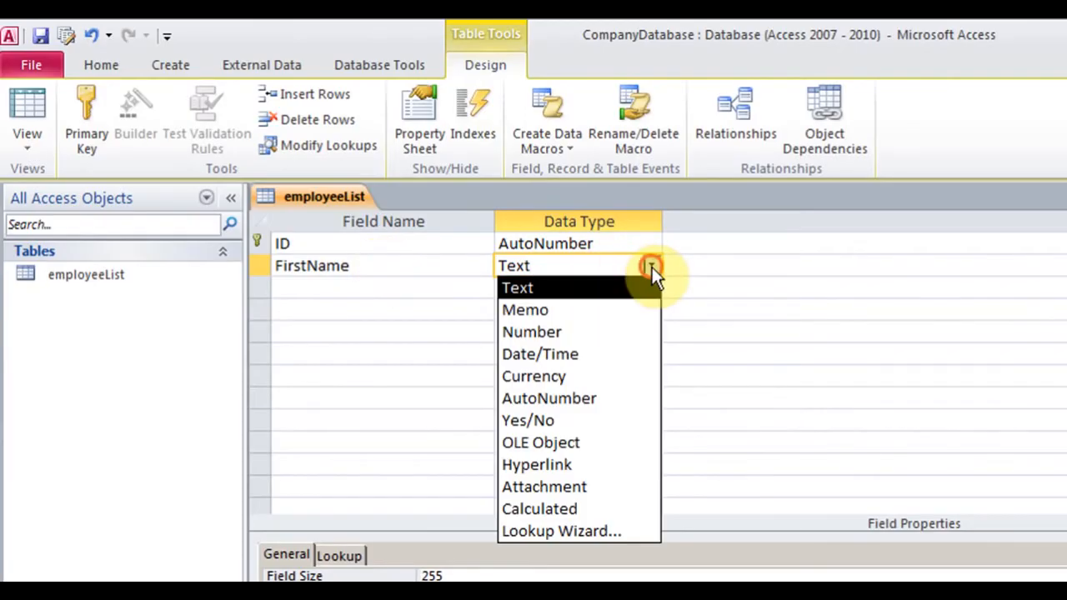
pyautogui.click(543, 294)
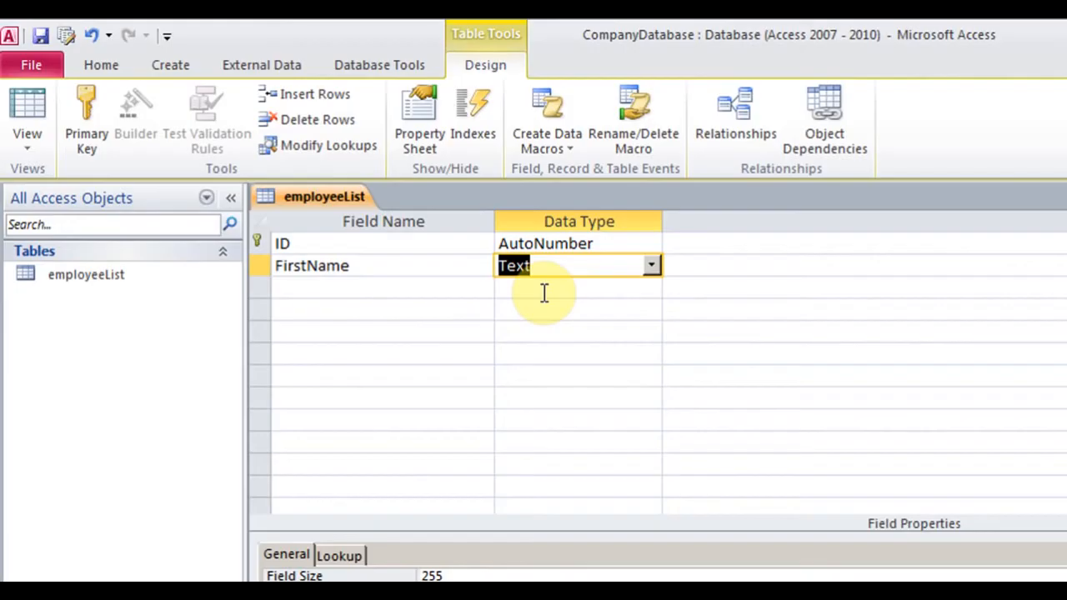
pyautogui.click(652, 267)
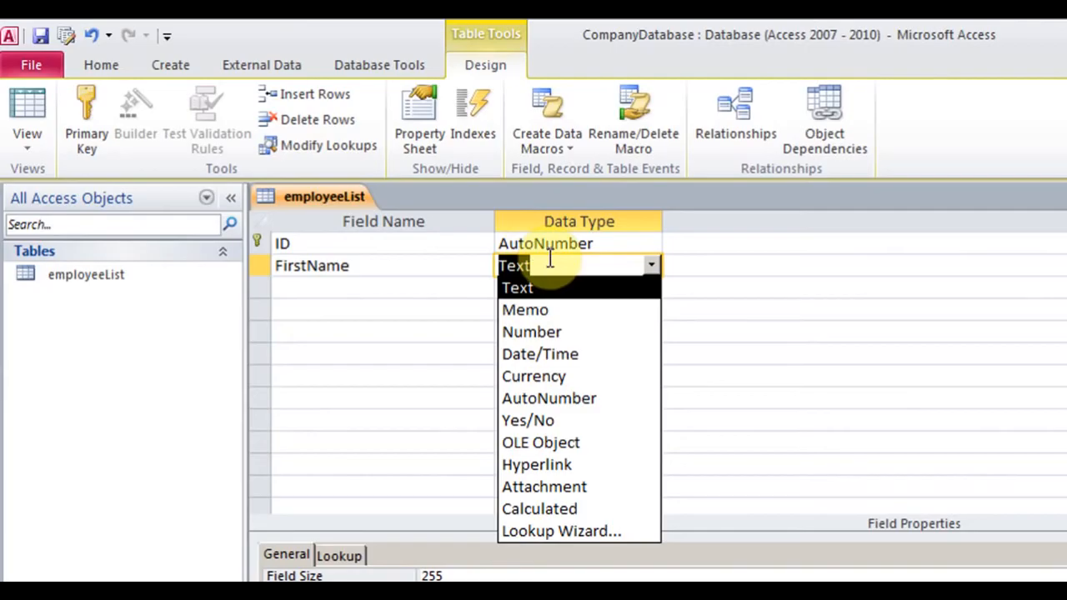
pyautogui.click(363, 266)
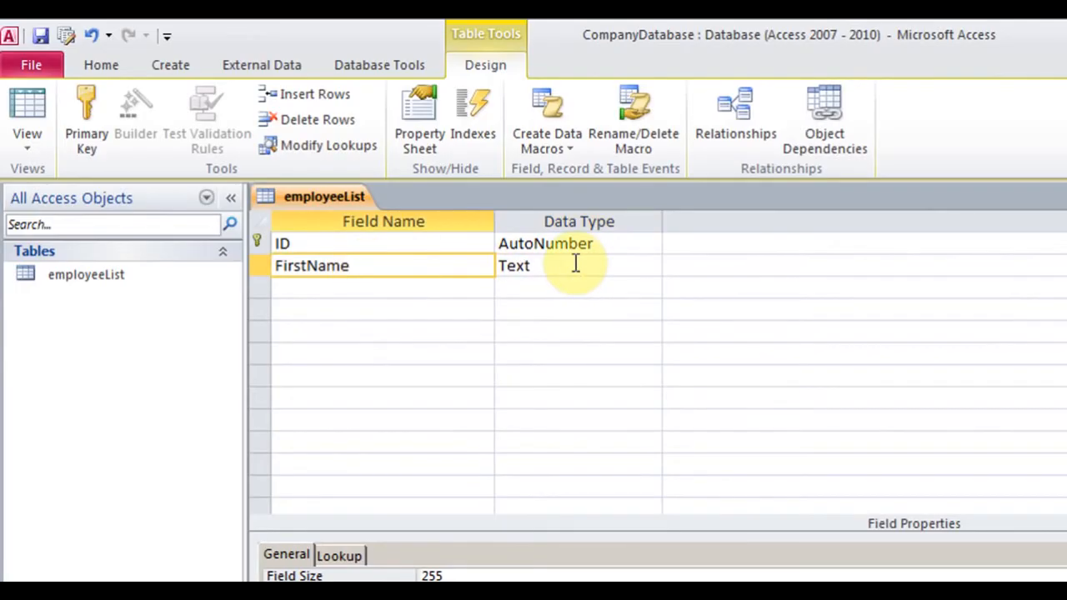
# Add MiddleName and LastName as Text fields in rows three and four
pyautogui.click(362, 288)
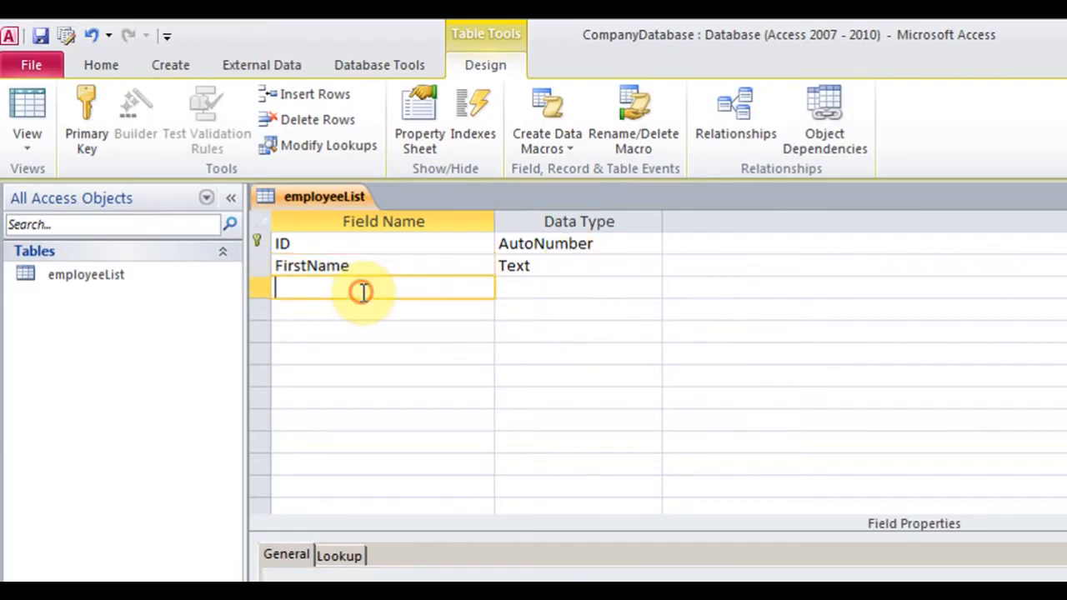
pyautogui.write('MiddleName')
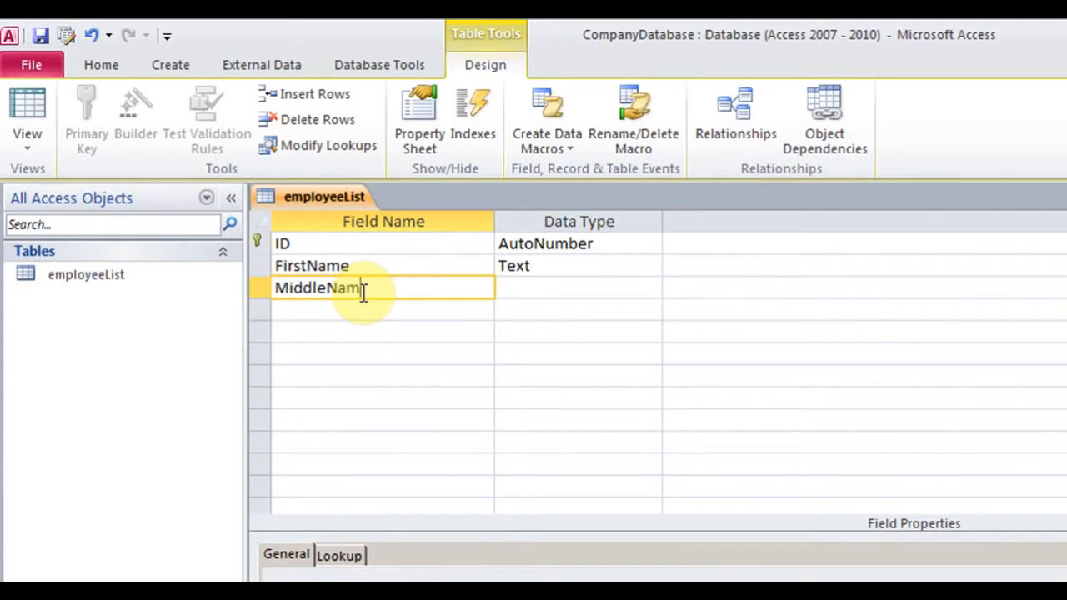
pyautogui.press('Tab')
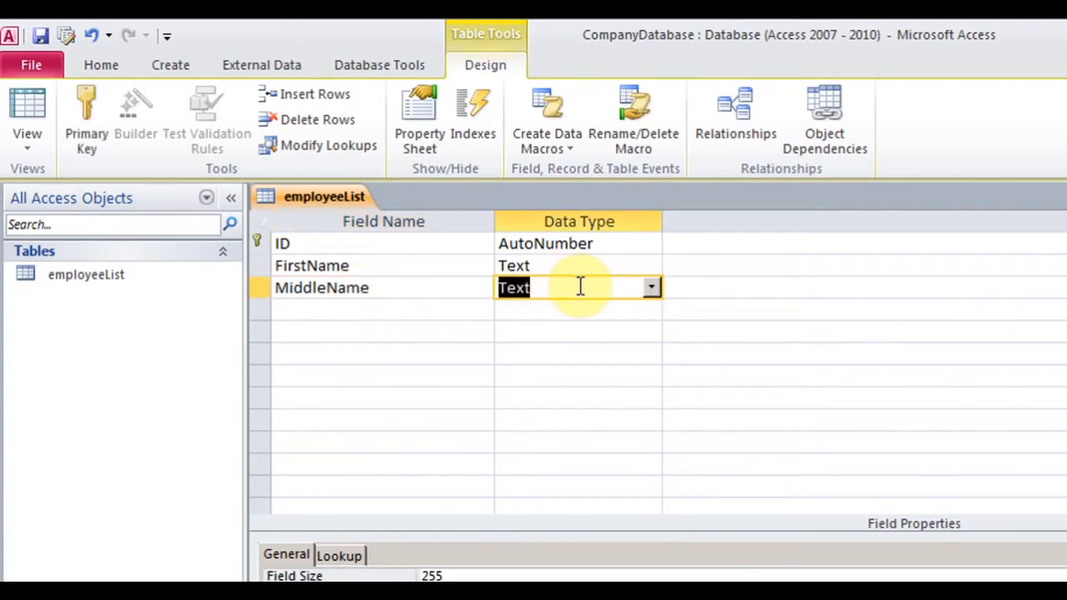
pyautogui.click(374, 310)
pyautogui.write('LastName')
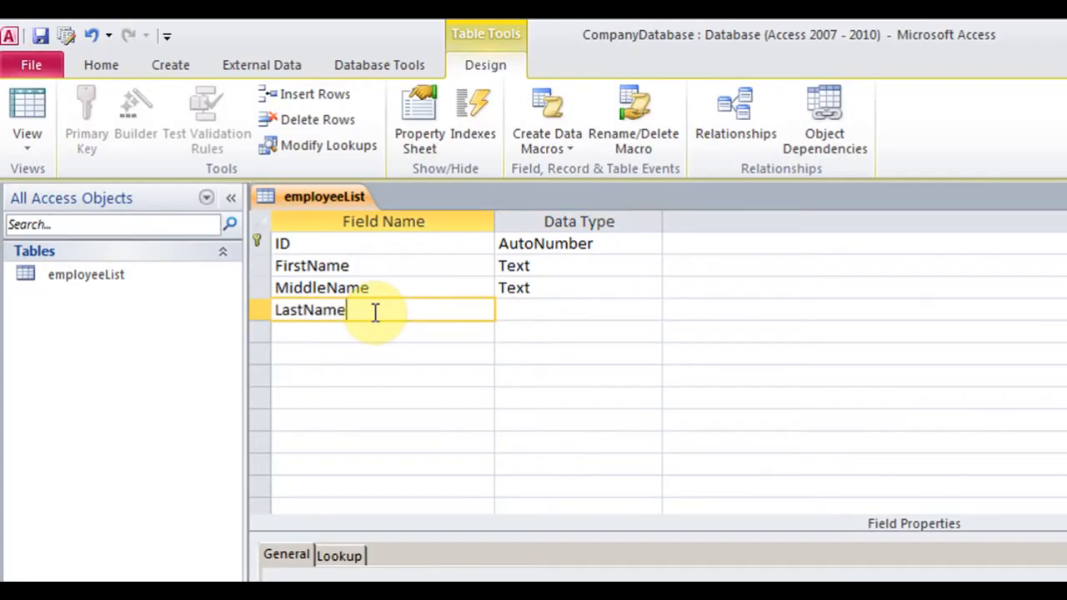
pyautogui.press('Tab')
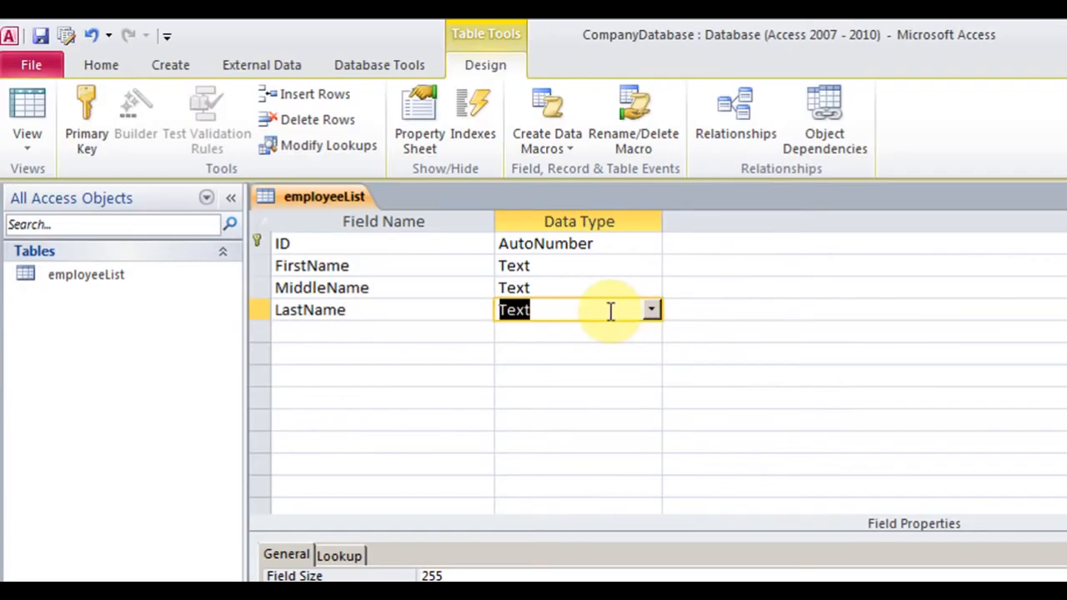
pyautogui.click(394, 242)
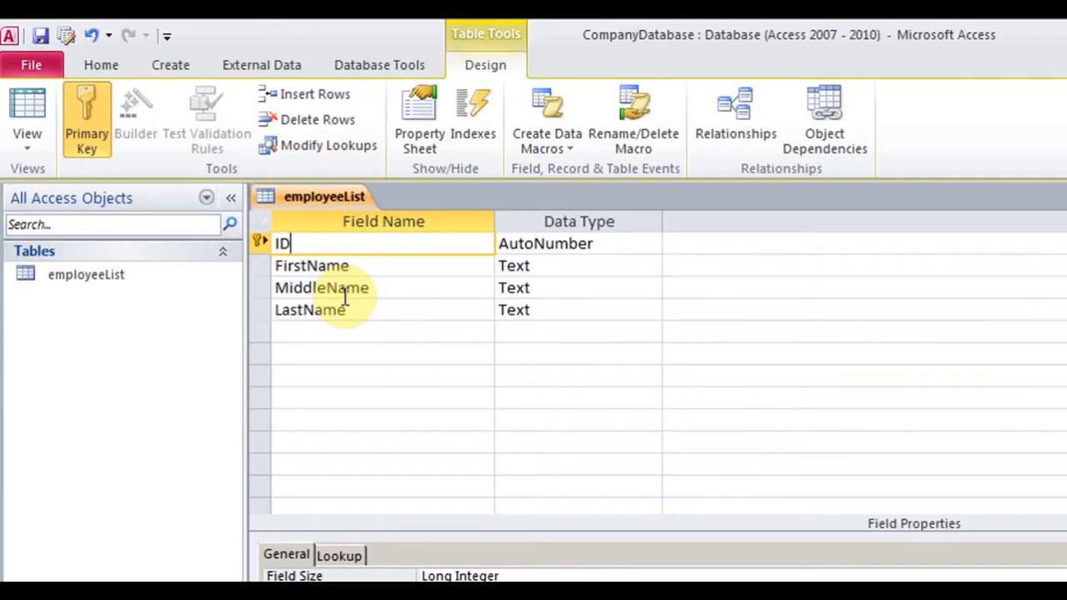
# Replace the ID field name with EmployeeId
pyautogui.press('BackSpace')
pyautogui.press('BackSpace')
pyautogui.write('EmployeeId')
pyautogui.press('Tab')
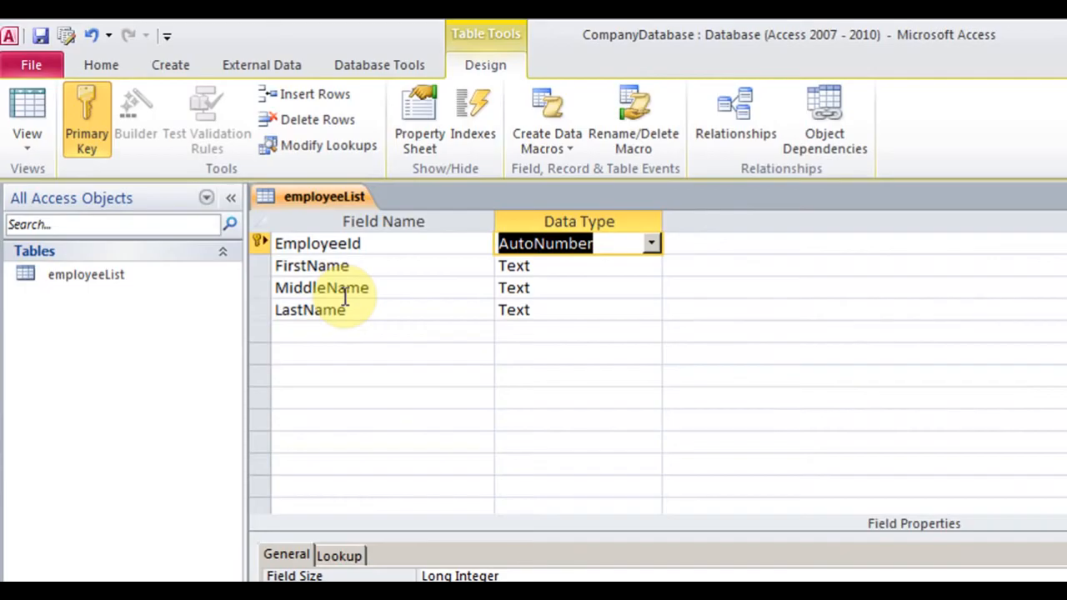
pyautogui.click(370, 244)
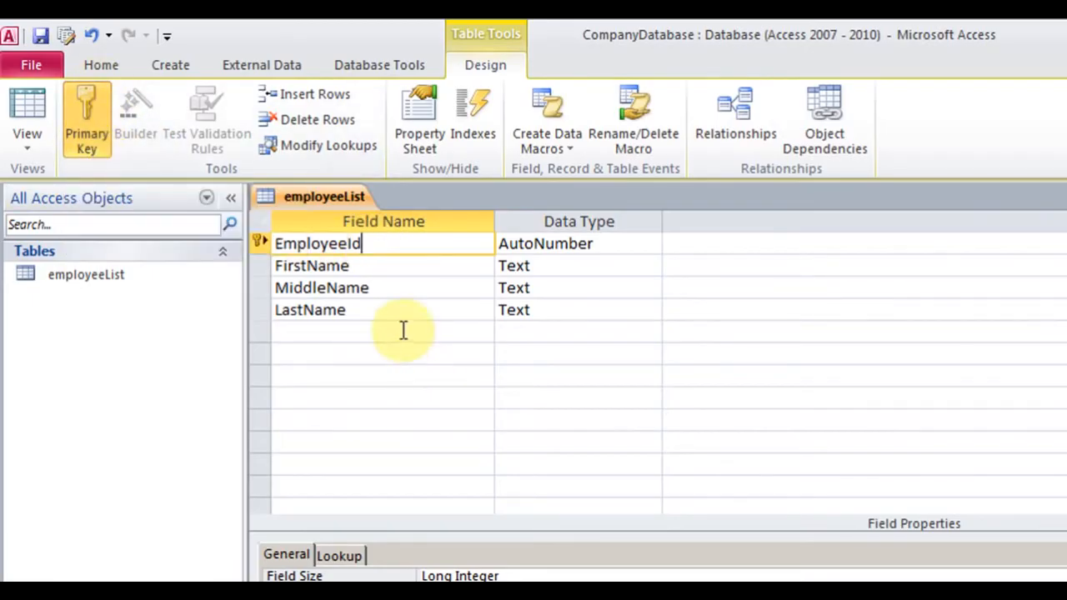
pyautogui.click(358, 265)
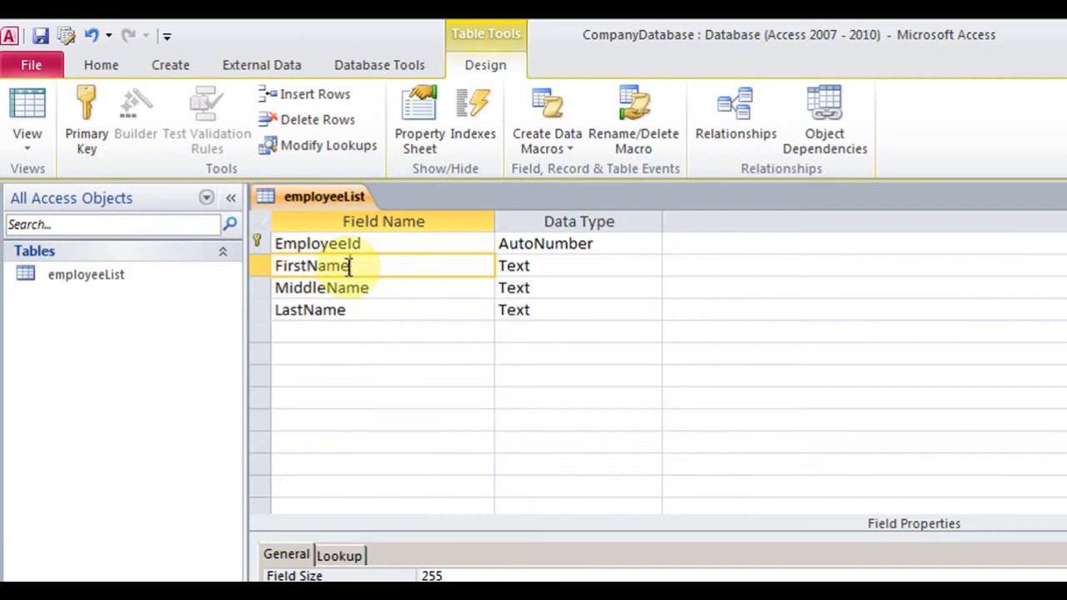
pyautogui.click(87, 126)
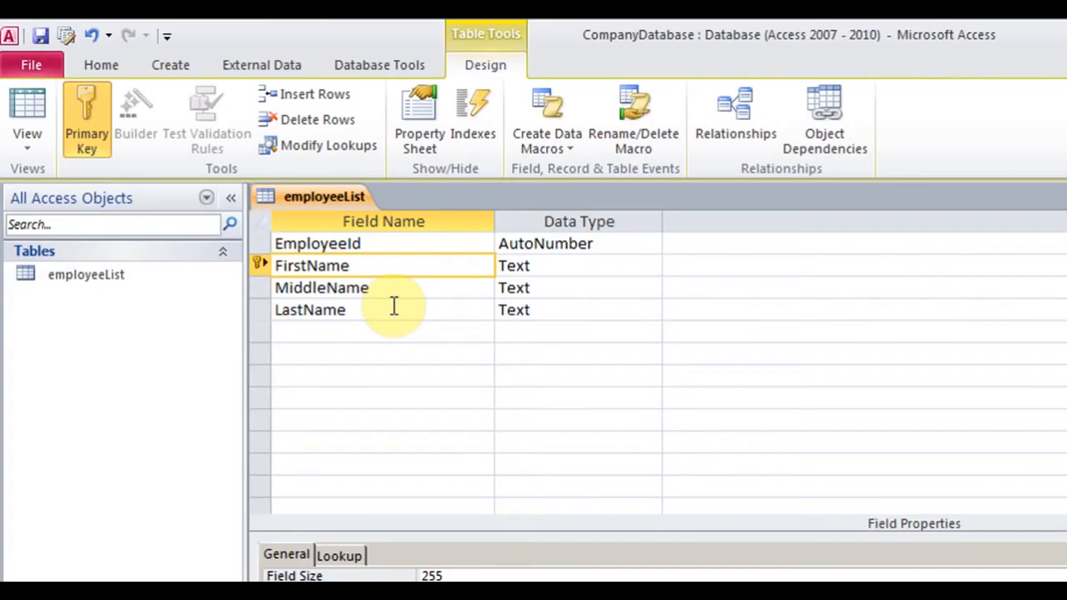
pyautogui.click(375, 243)
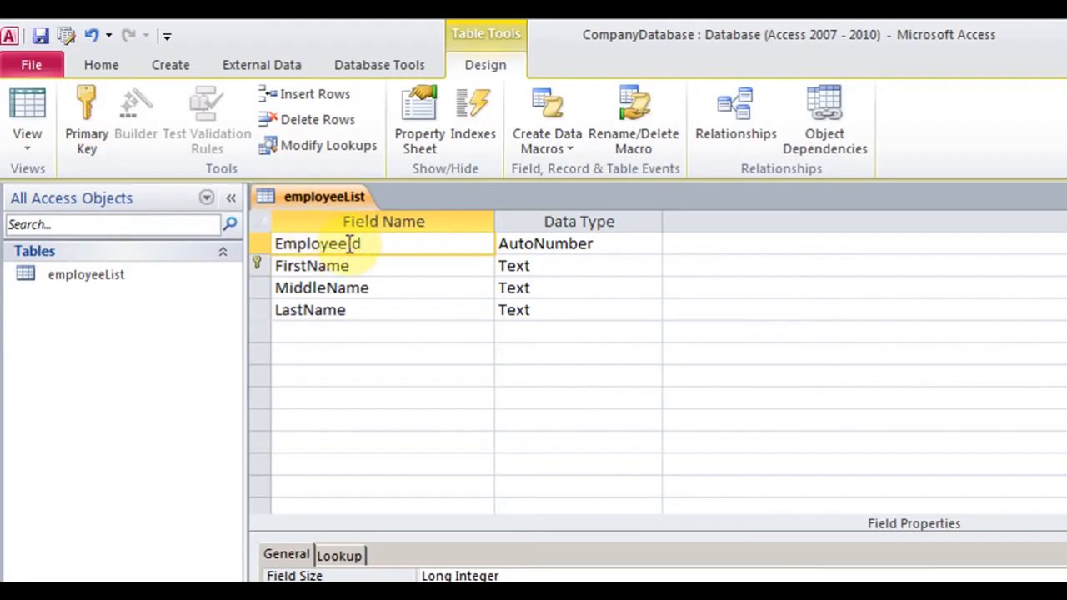
pyautogui.click(74, 107)
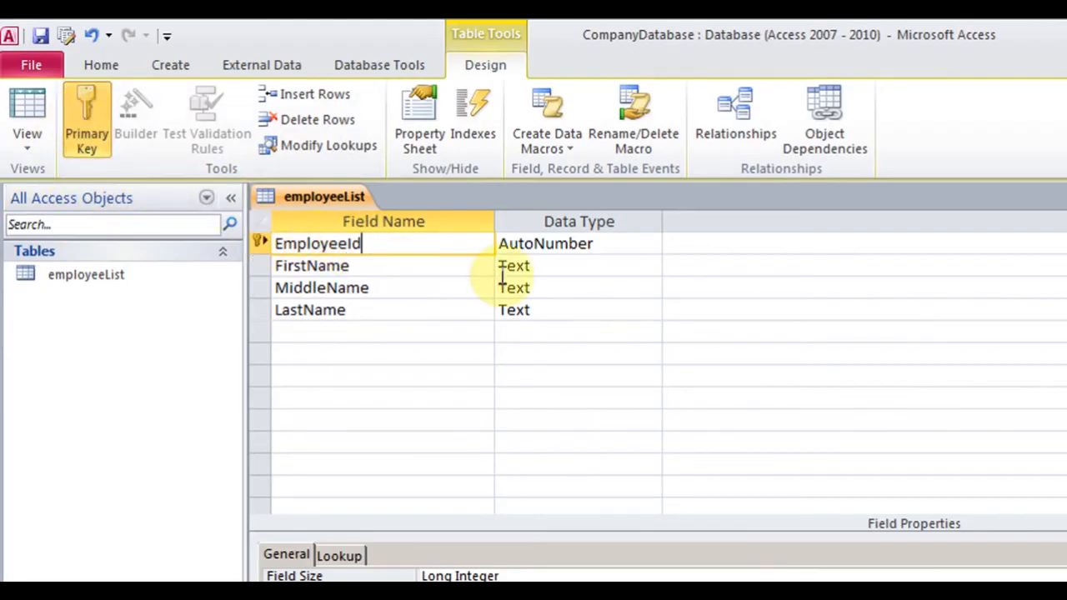
# Try Number and Text for EmployeeId's data type, then restore AutoNumber
pyautogui.click(604, 243)
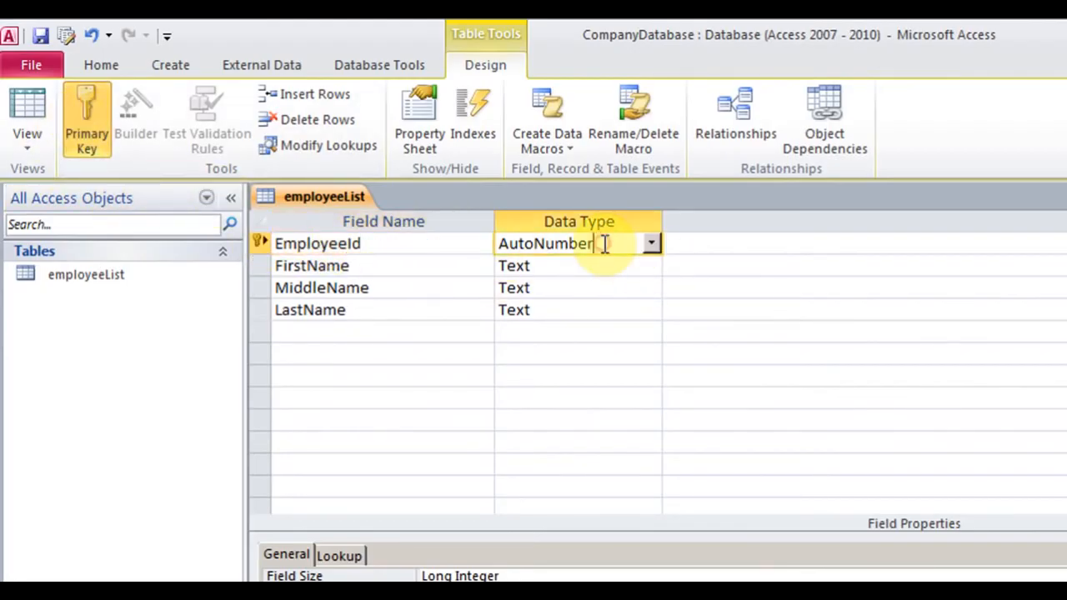
pyautogui.click(656, 245)
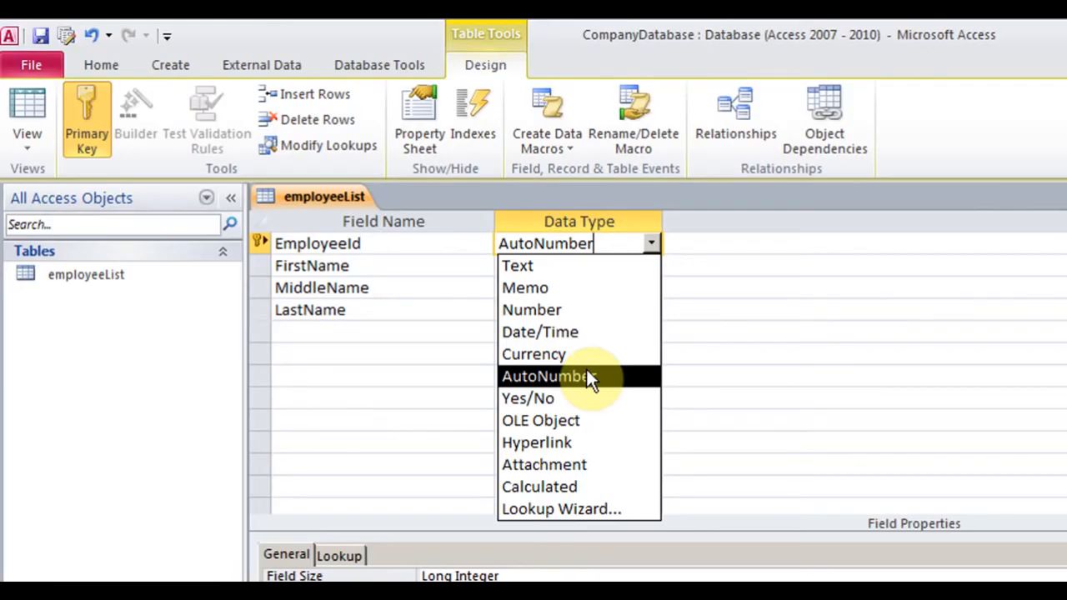
pyautogui.click(571, 311)
pyautogui.click(577, 245)
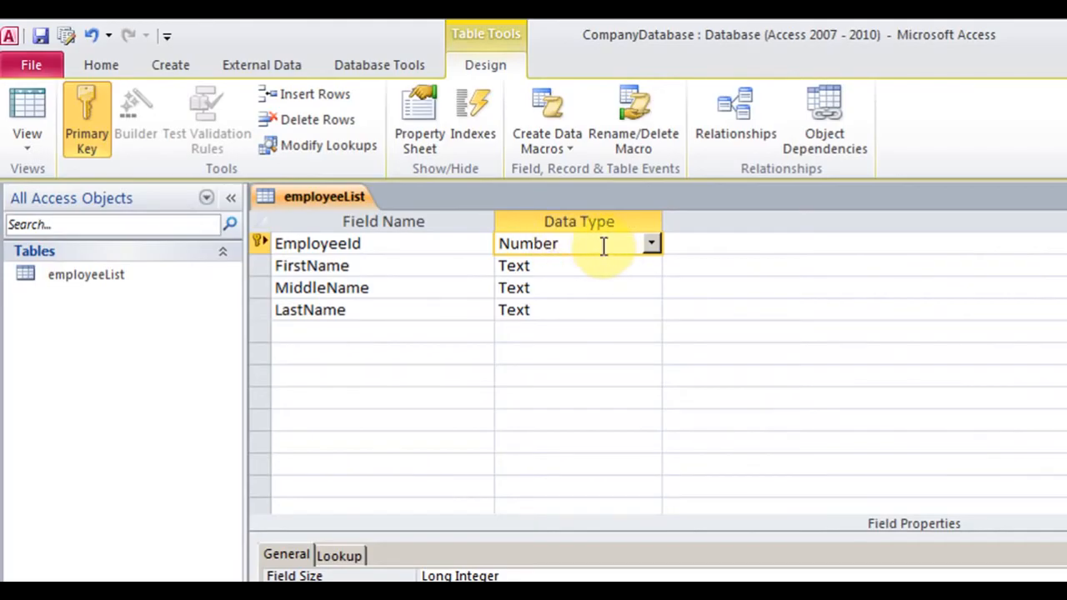
pyautogui.click(650, 244)
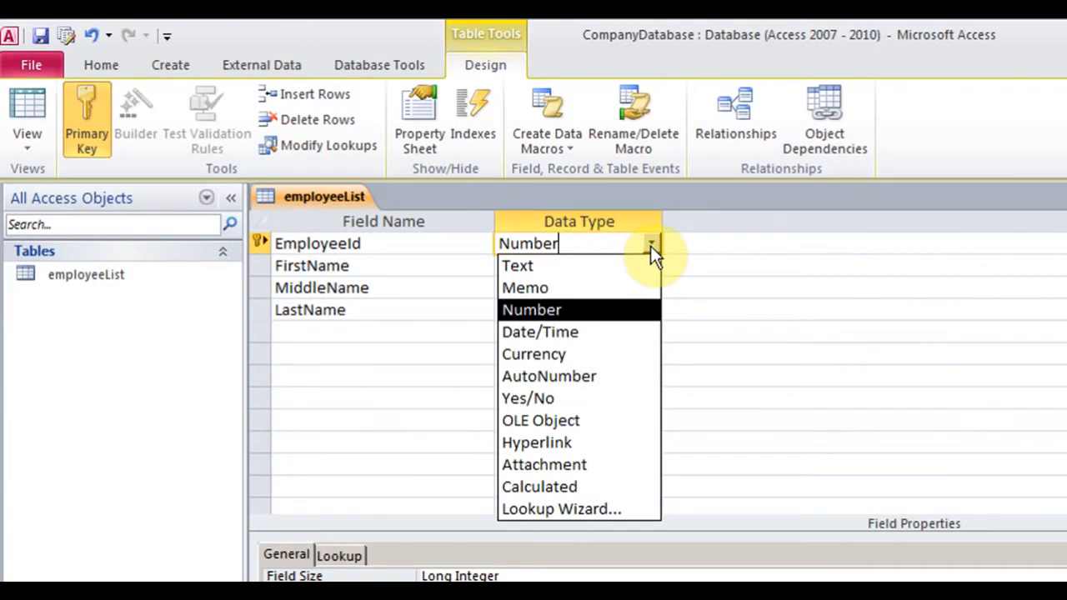
pyautogui.click(518, 263)
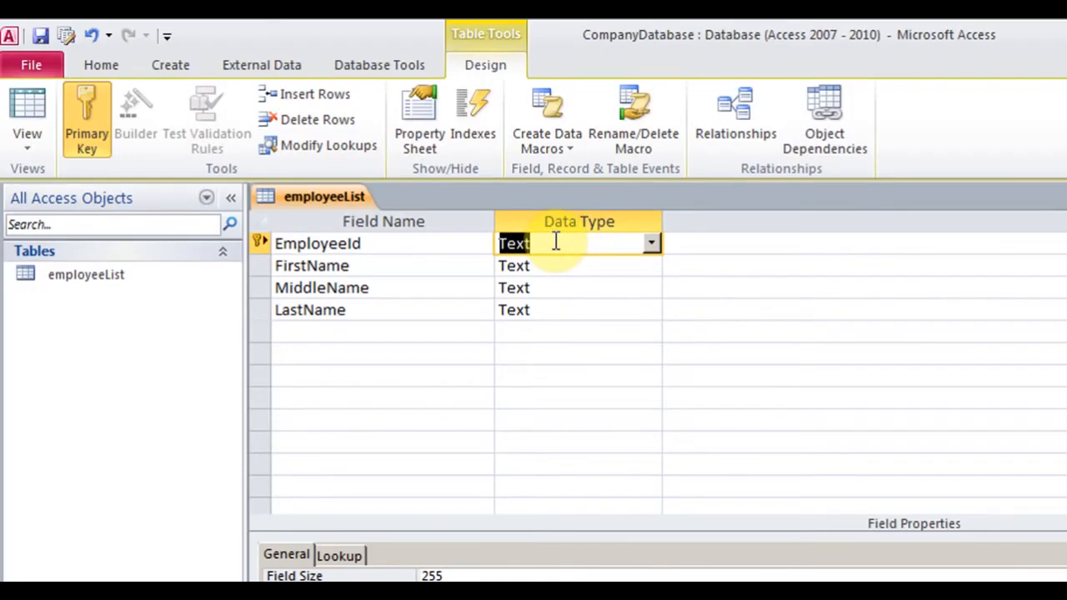
pyautogui.click(649, 242)
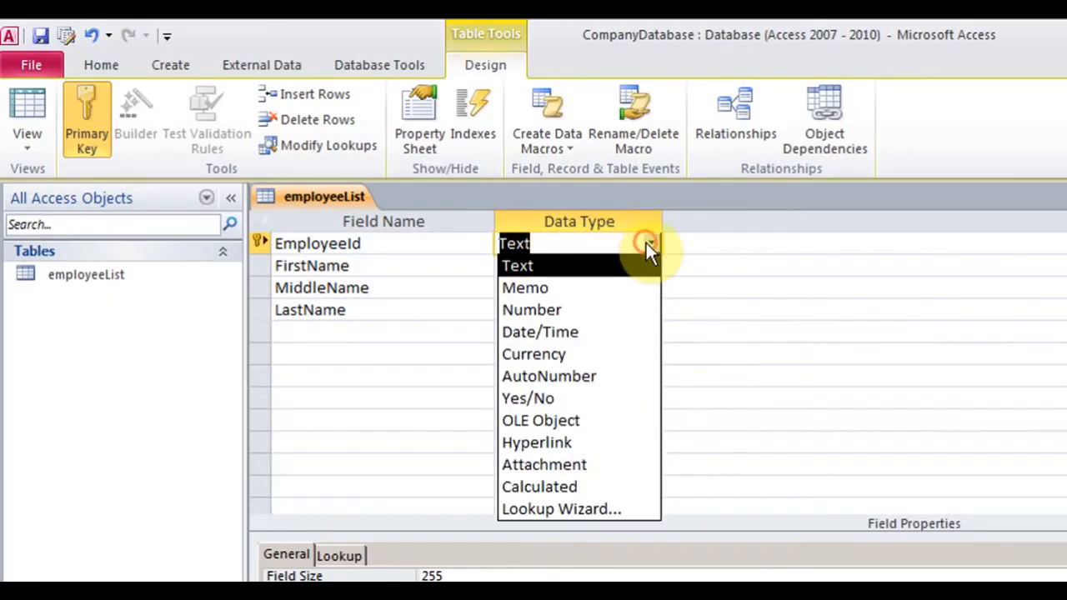
pyautogui.click(590, 376)
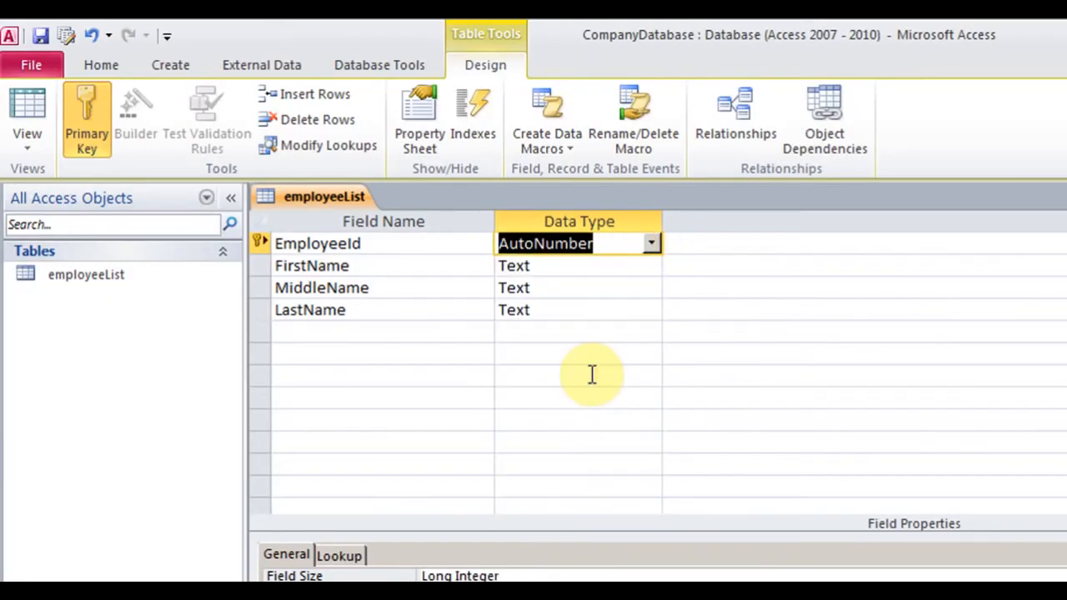
pyautogui.click(27, 134)
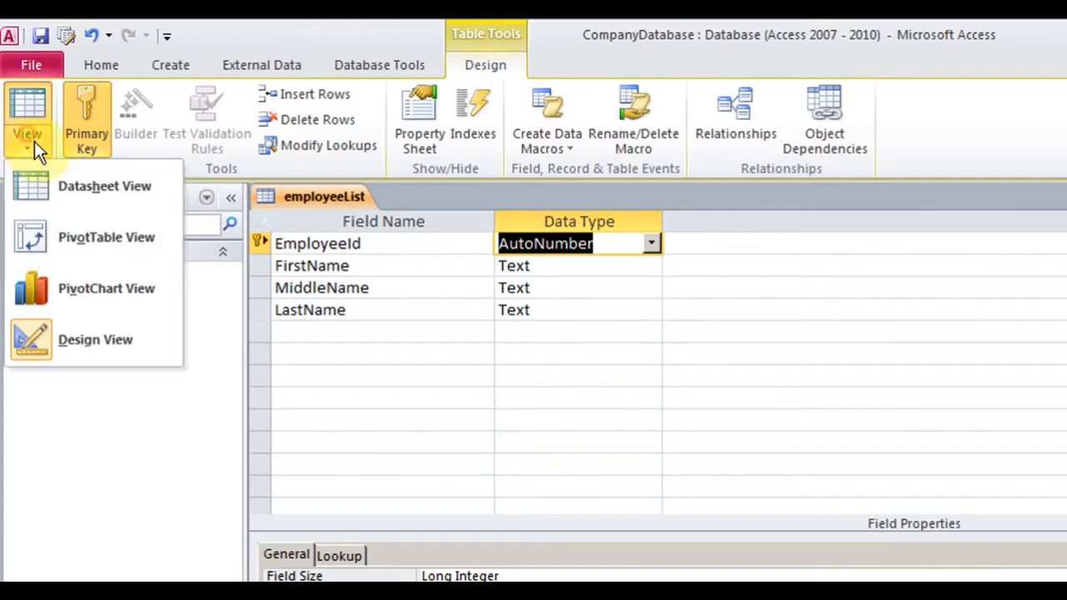
# Save the design, switch to Datasheet View and enter the first employee's first, middle and last names
pyautogui.click(98, 193)
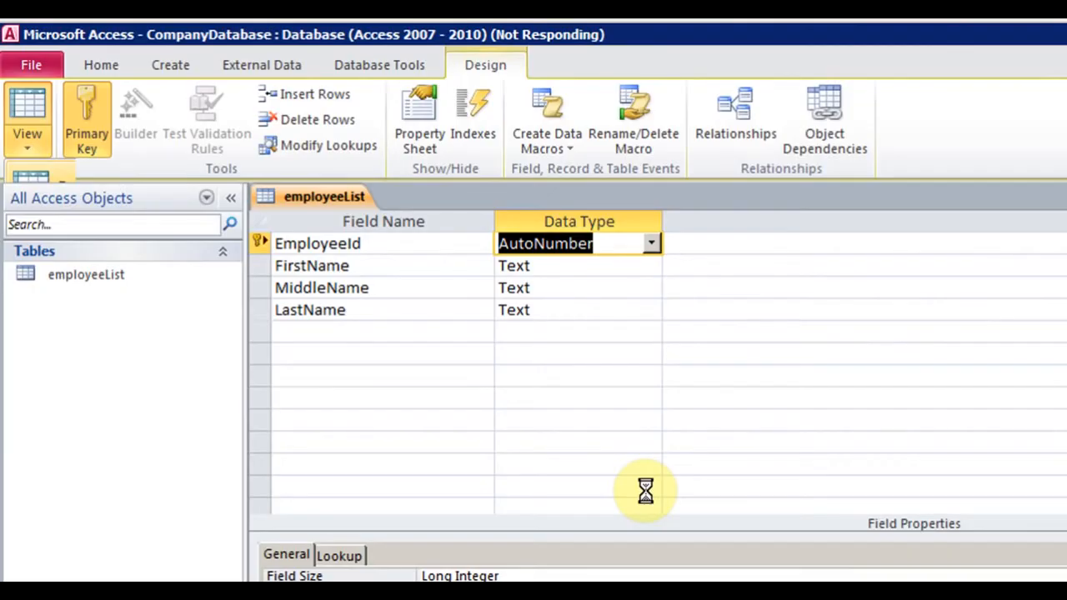
pyautogui.click(745, 508)
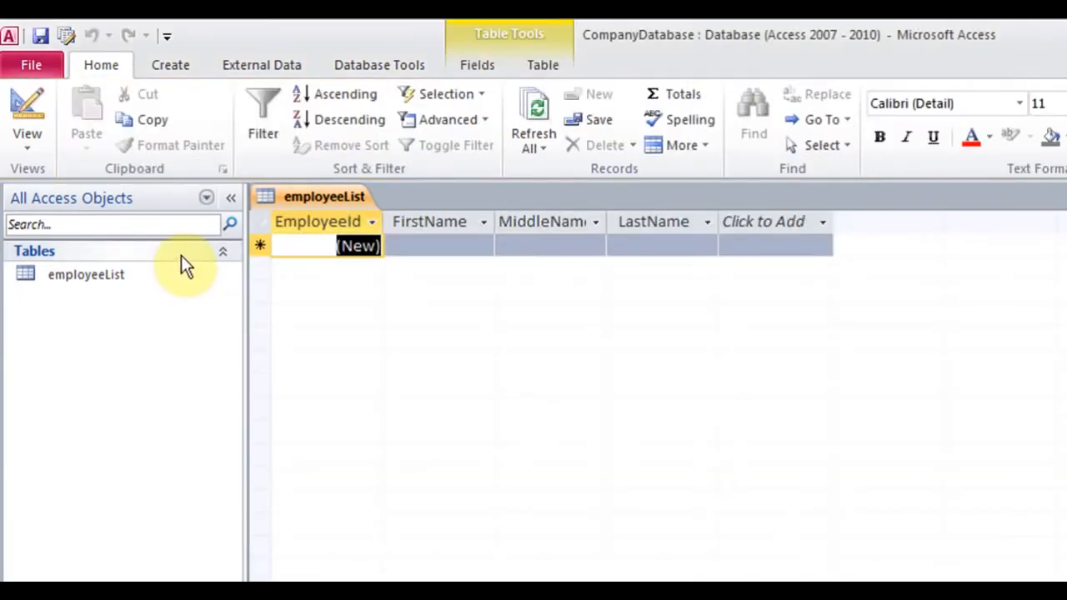
pyautogui.click(425, 245)
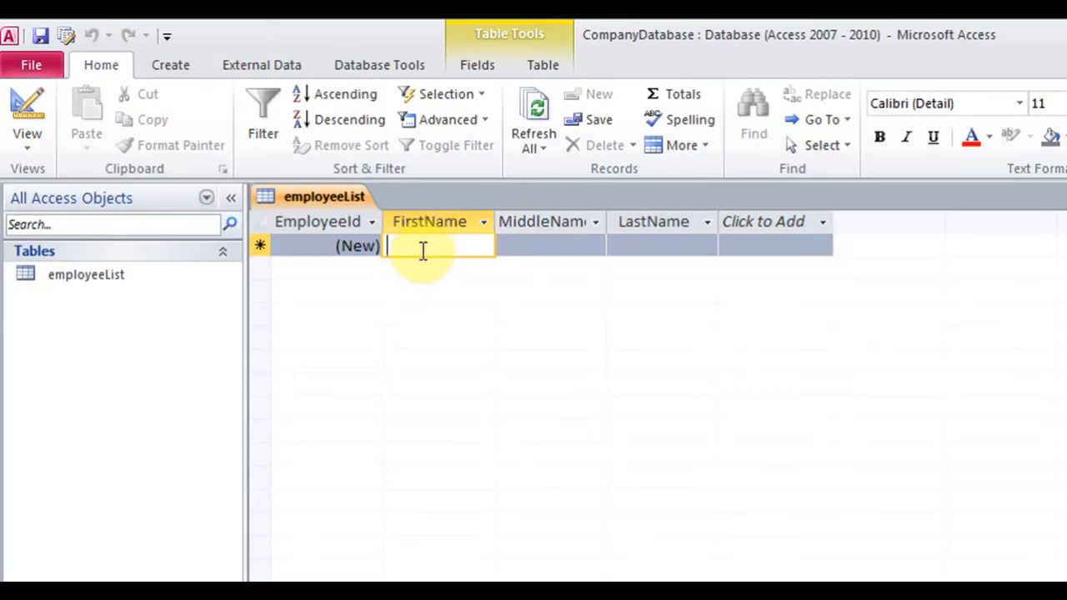
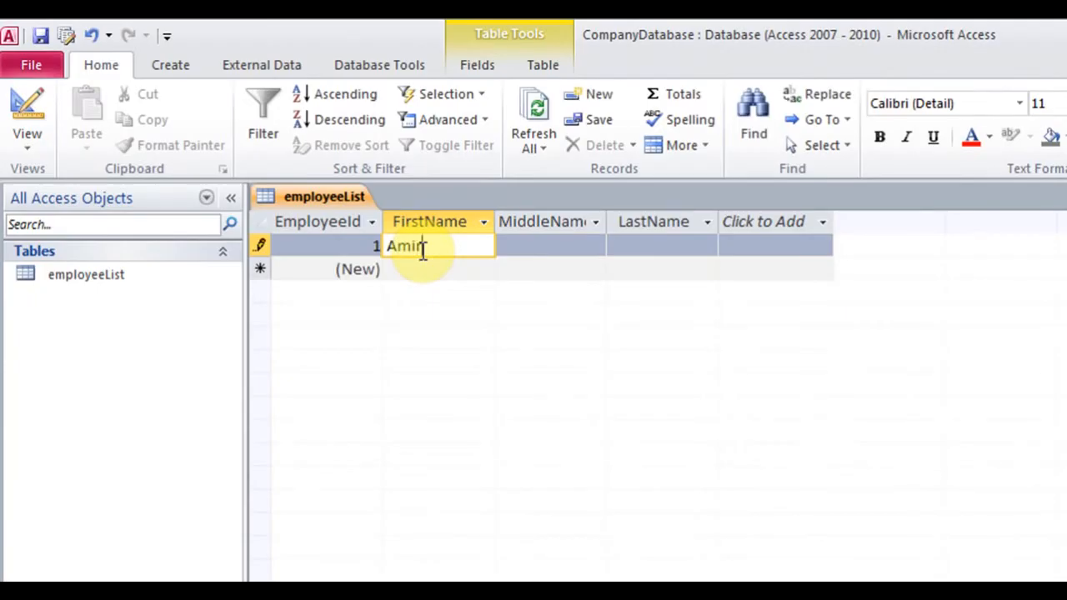
pyautogui.press('Tab')
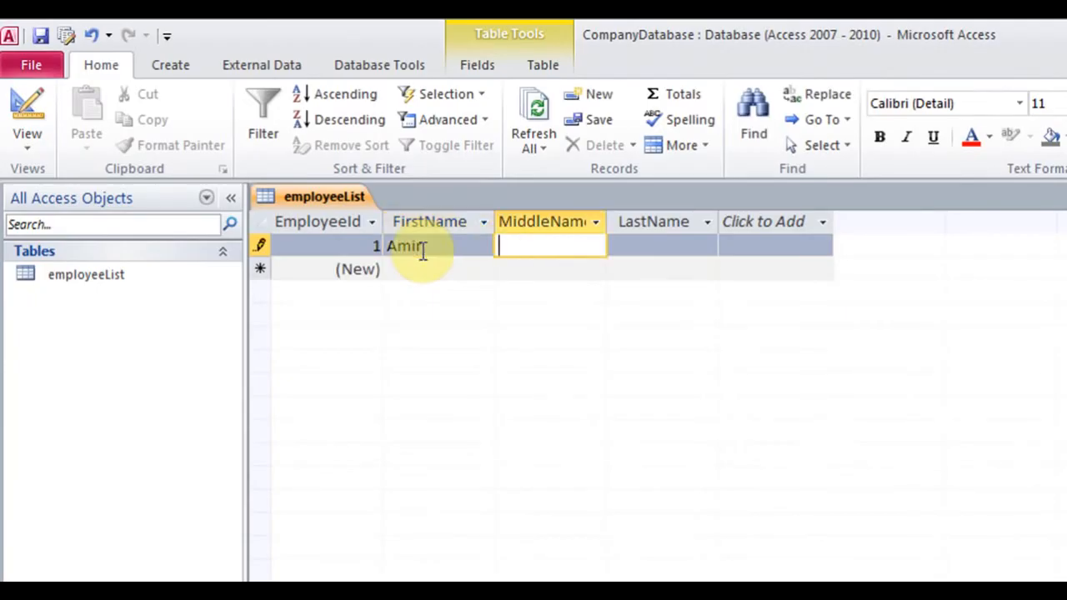
pyautogui.press('Tab')
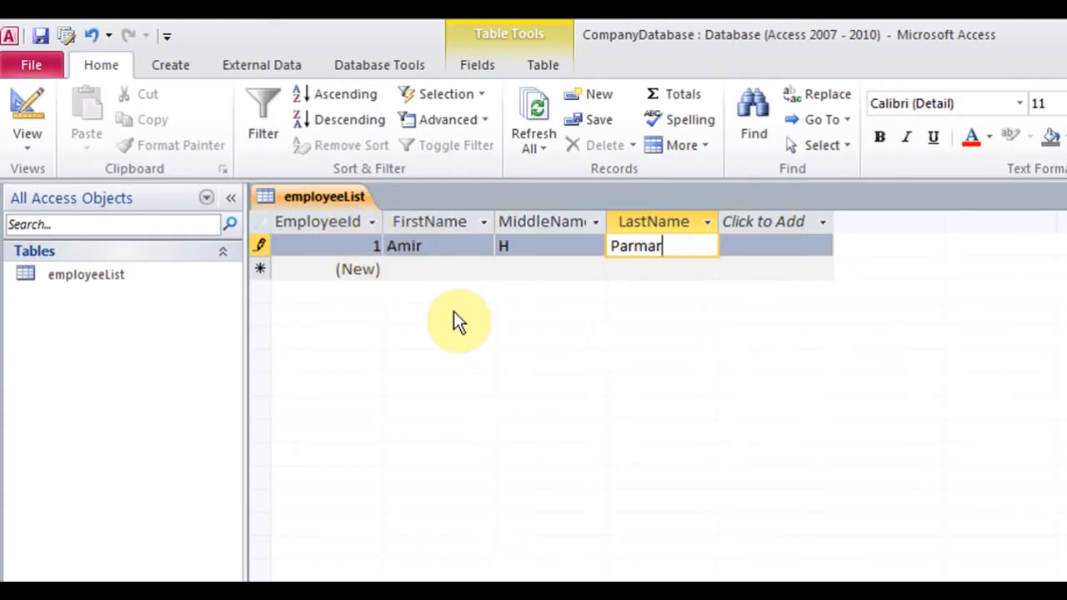
# Enter a second employee's full name and start a third record with a first name
pyautogui.click(438, 269)
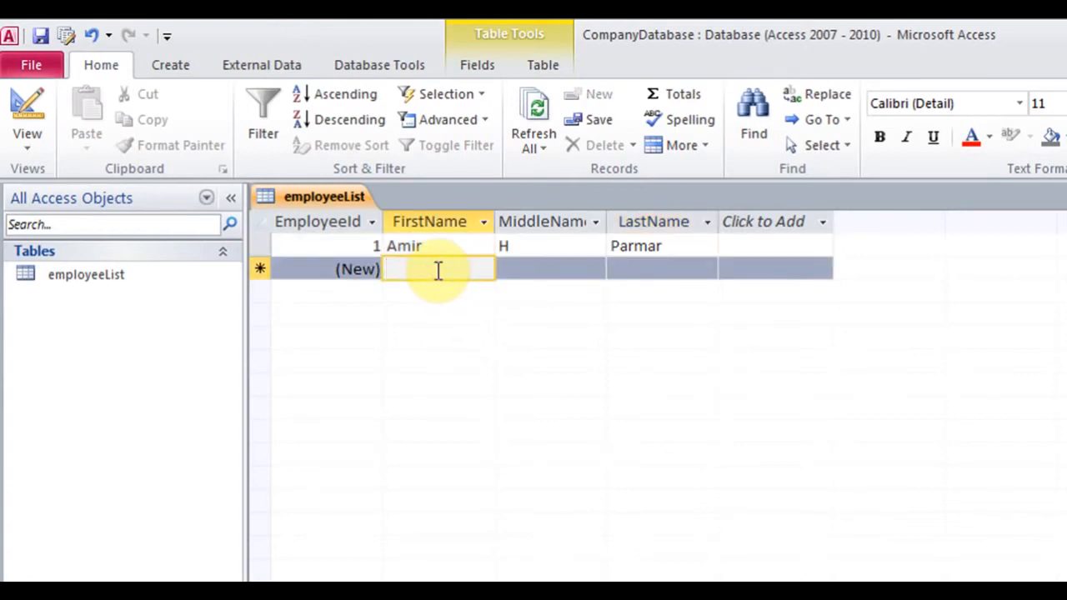
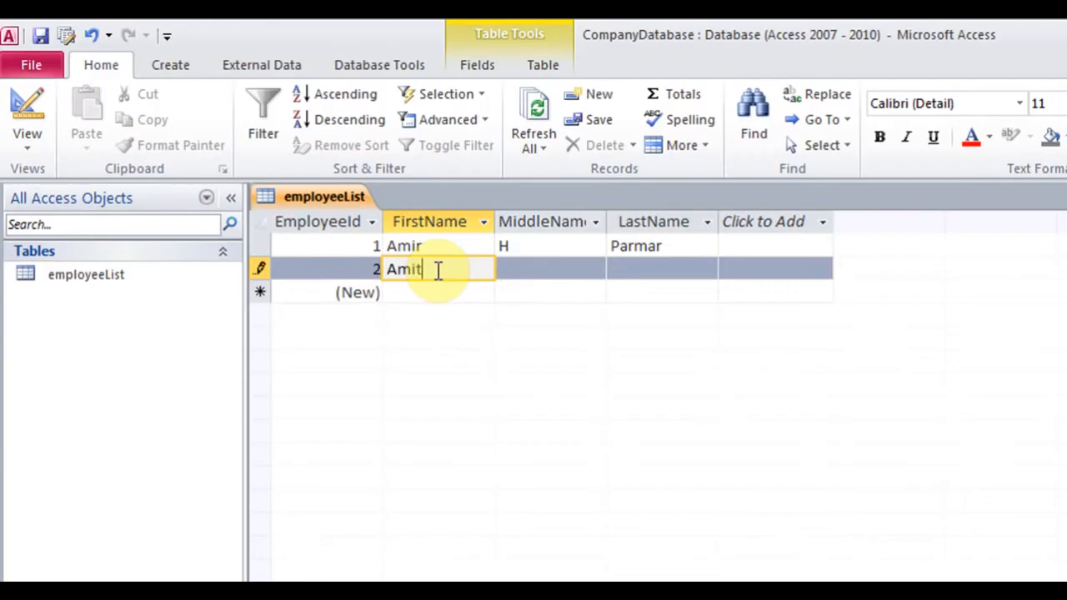
pyautogui.press('Tab')
pyautogui.press('Tab')
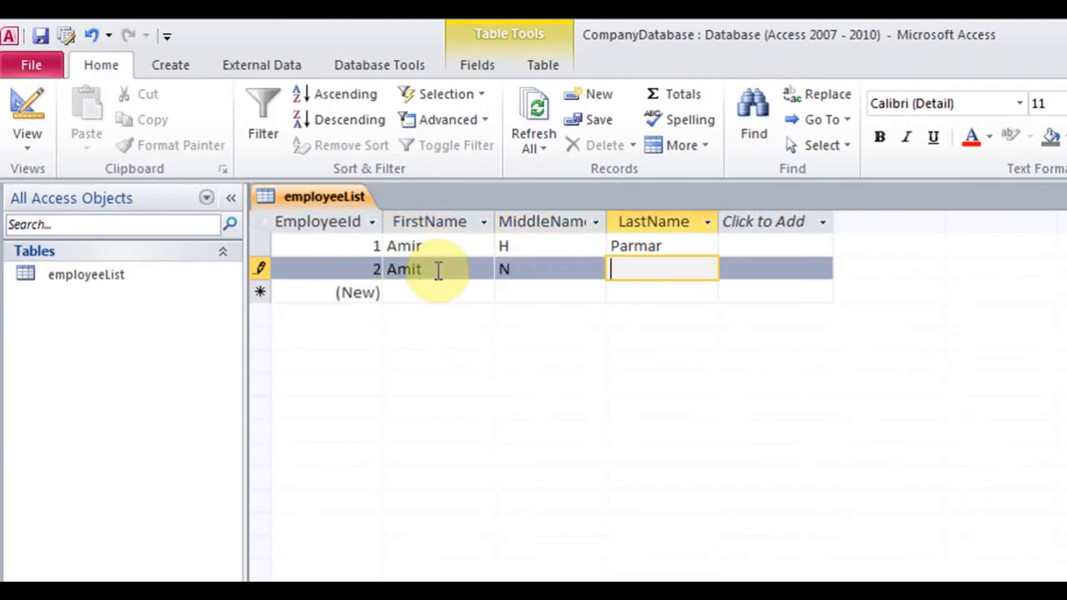
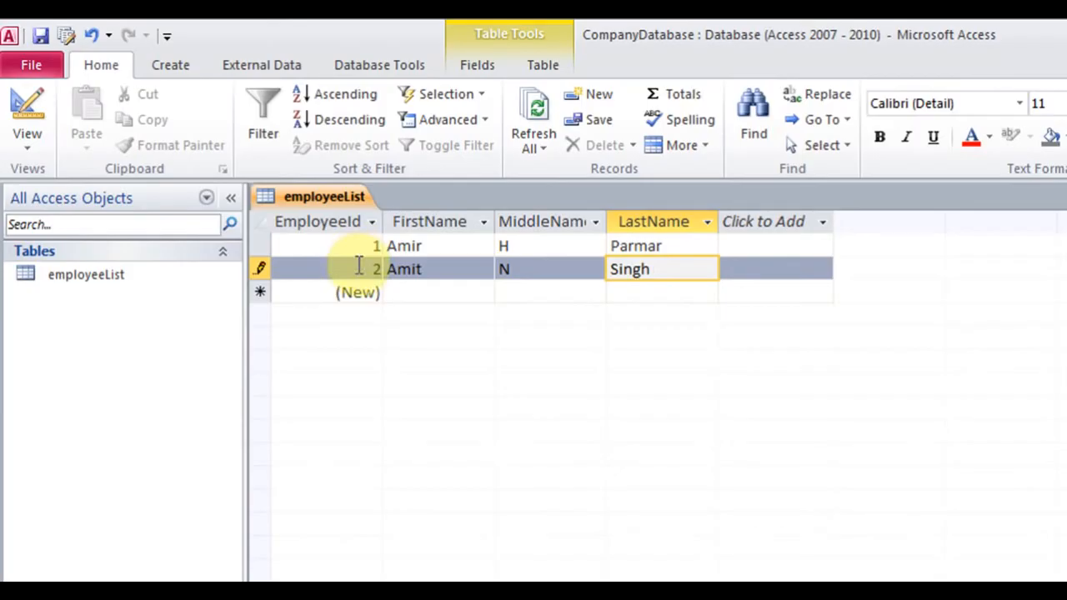
pyautogui.click(421, 297)
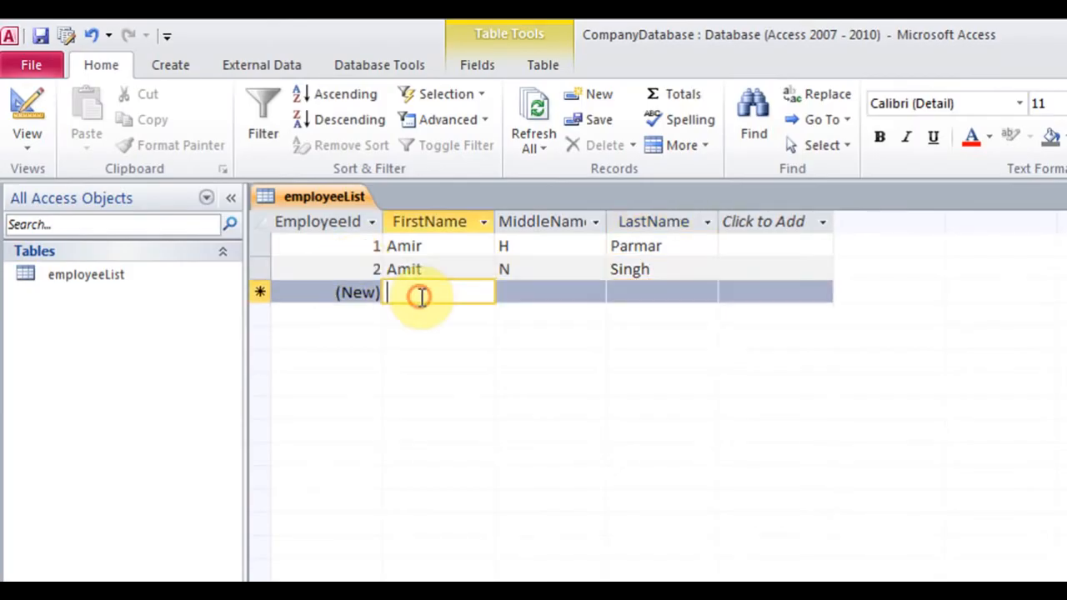
pyautogui.write('Amir')
pyautogui.press('Tab')
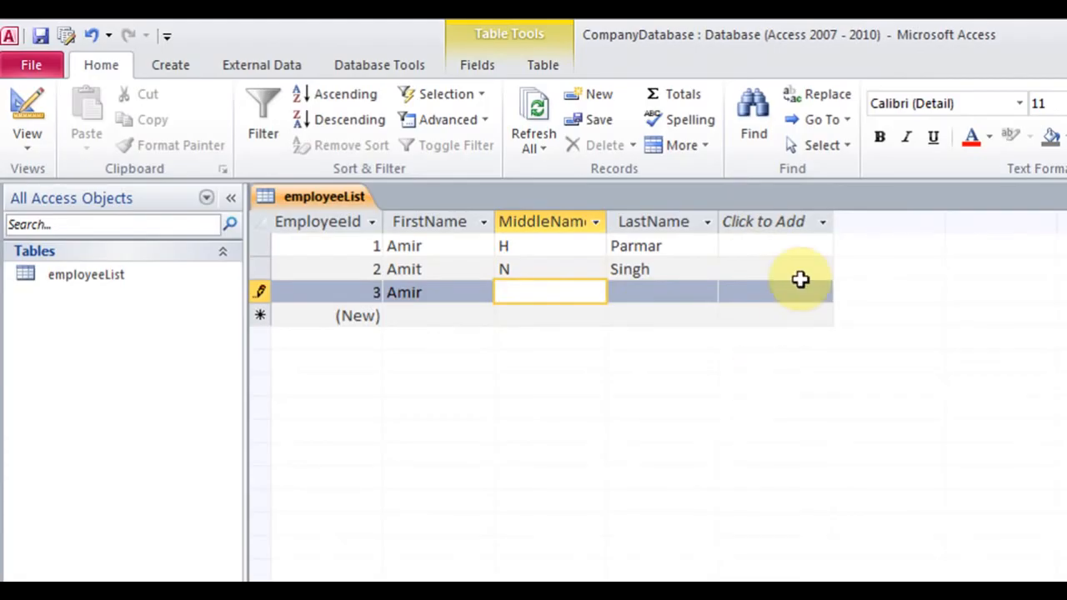
pyautogui.click(824, 225)
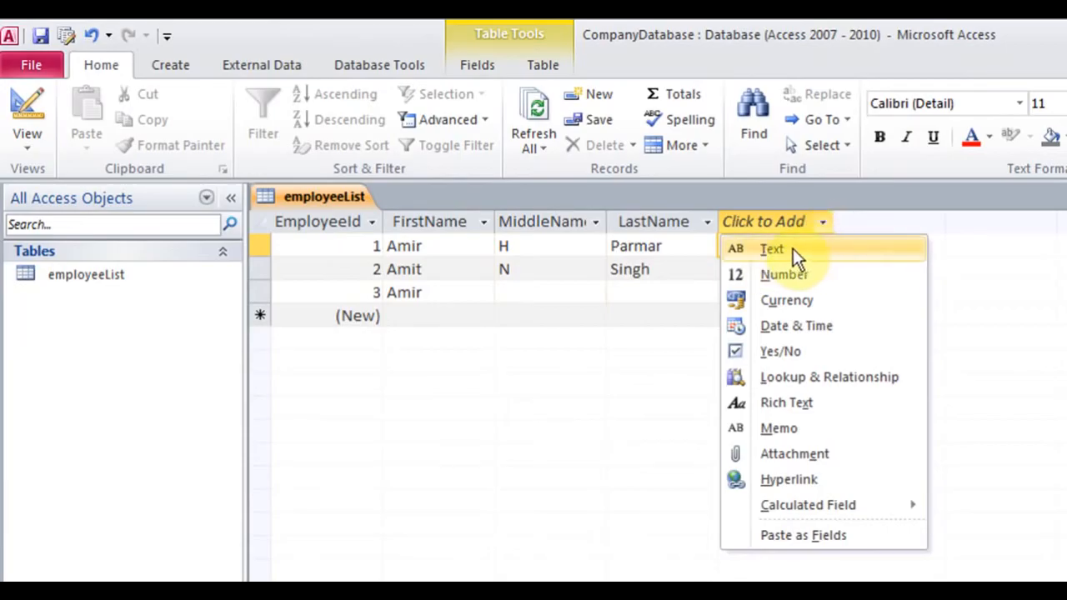
# Turn the Click to Add column into a Text field named Address
pyautogui.click(793, 249)
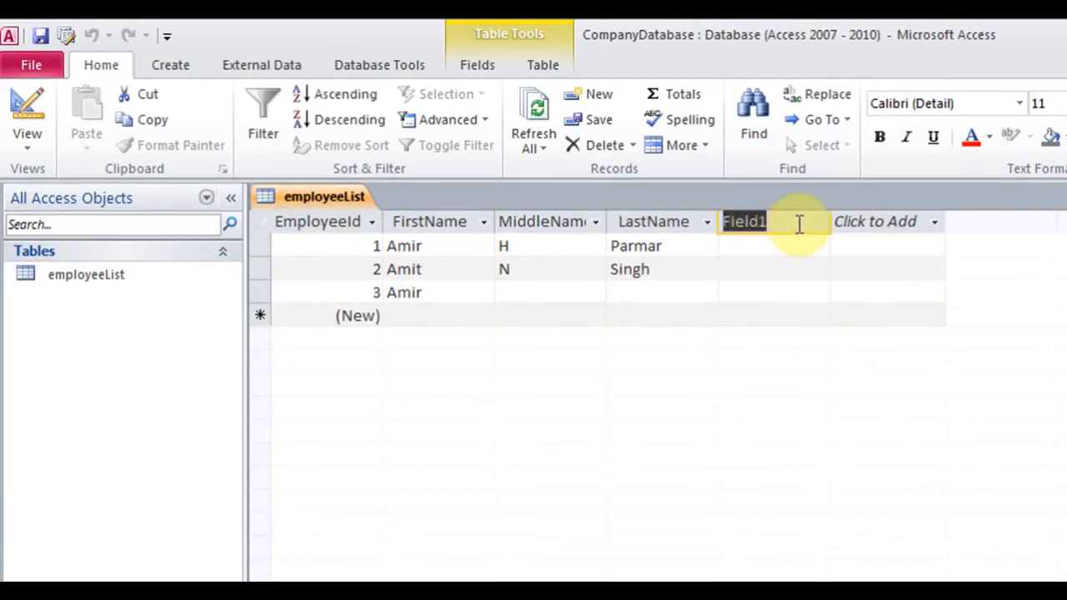
pyautogui.write('Address')
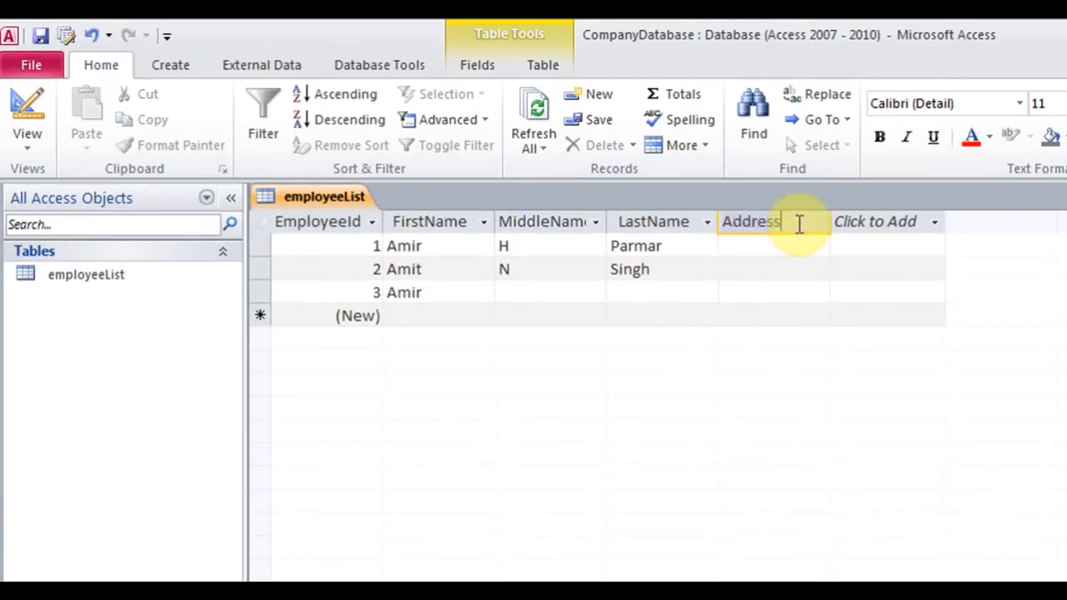
pyautogui.press('Return')
pyautogui.click(772, 242)
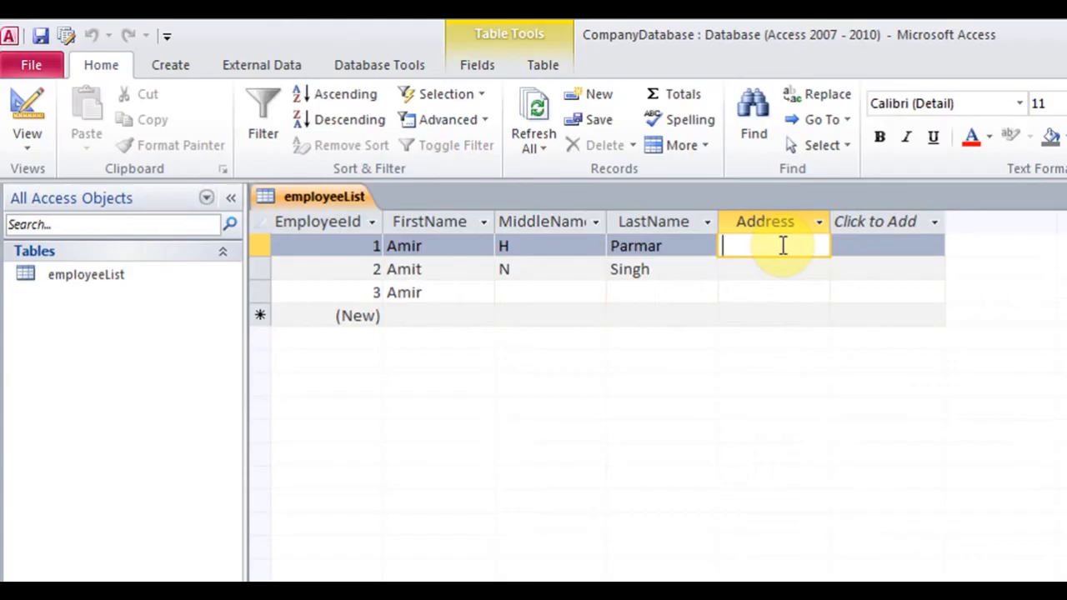
# In Design View, add City, State, PostalCode and TelNumber as Text fields after Address
pyautogui.click(28, 149)
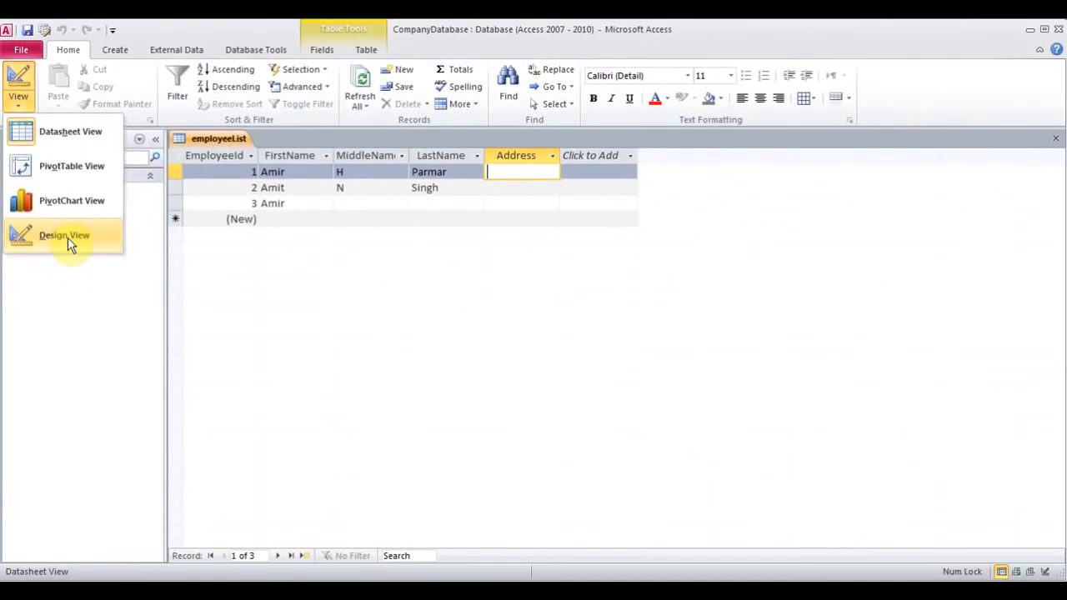
pyautogui.click(74, 281)
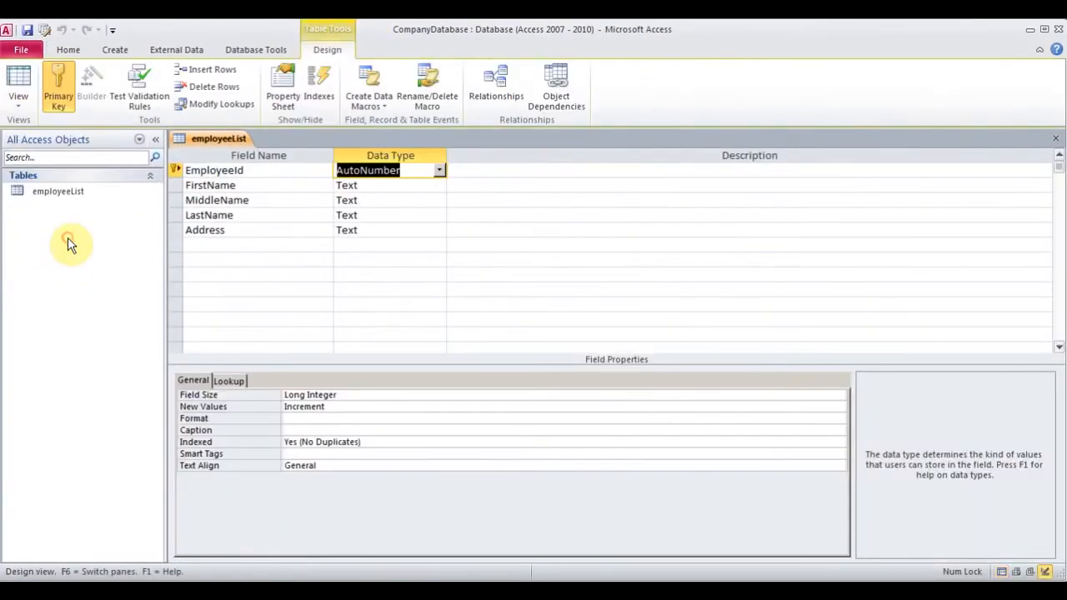
pyautogui.click(242, 247)
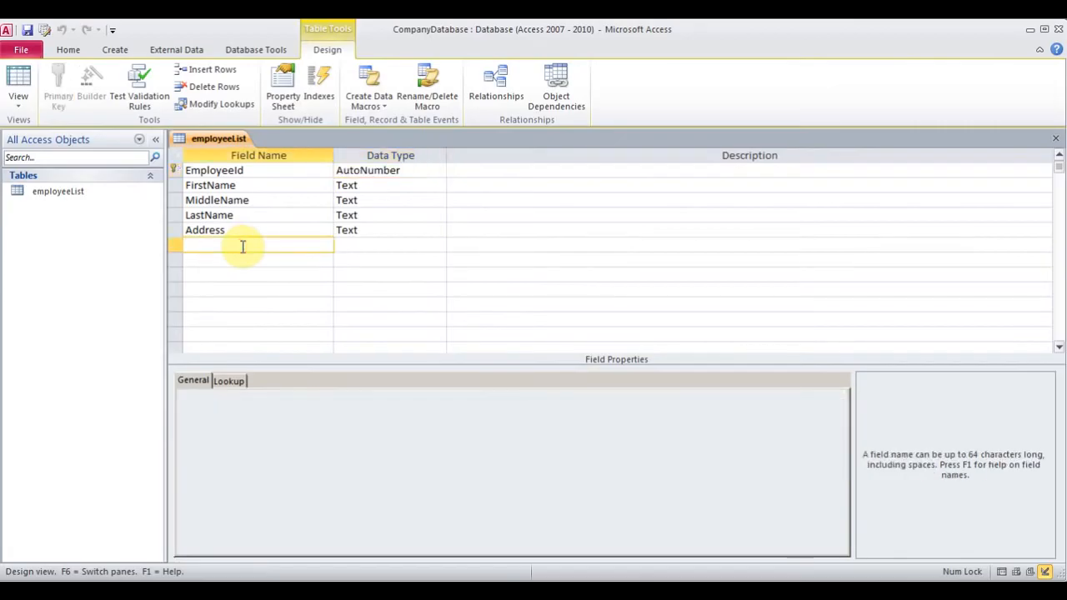
pyautogui.write('City')
pyautogui.press('Tab')
pyautogui.press('Tab')
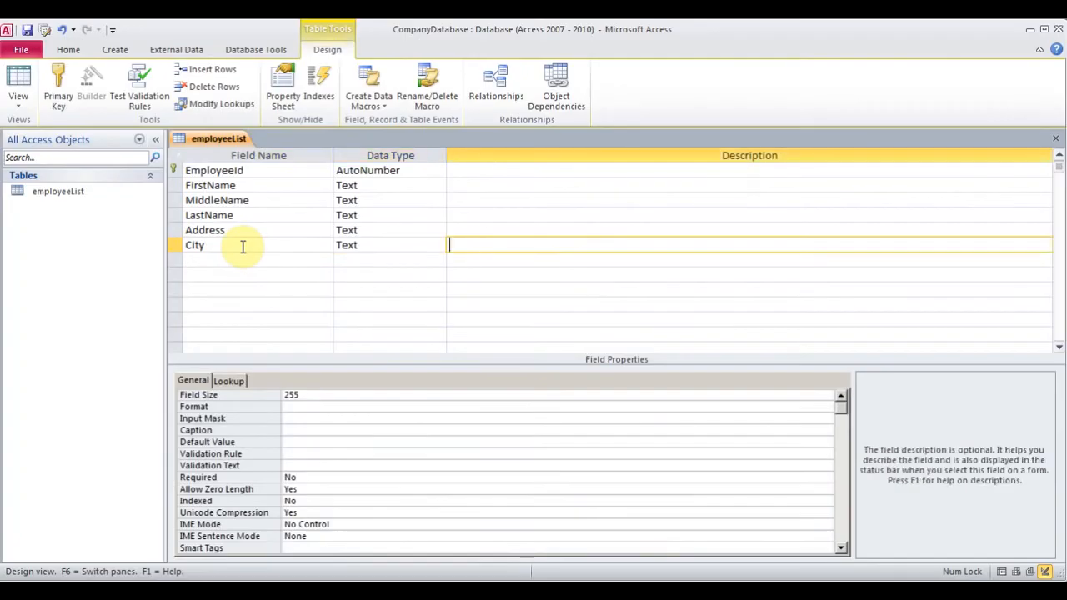
pyautogui.press('Tab')
pyautogui.write('State')
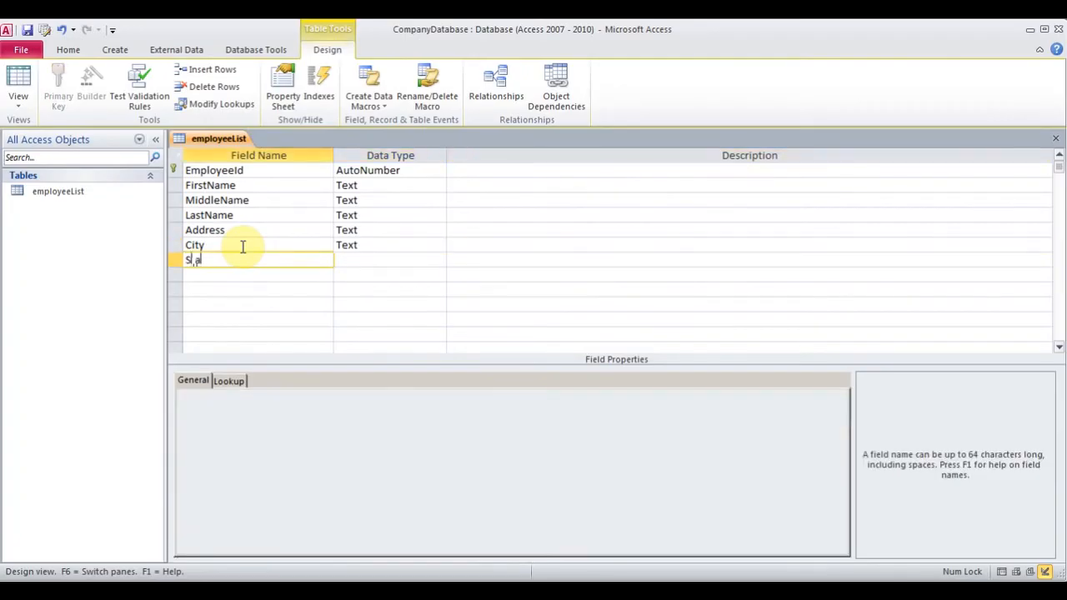
pyautogui.press('Tab')
pyautogui.press('Tab')
pyautogui.press('Tab')
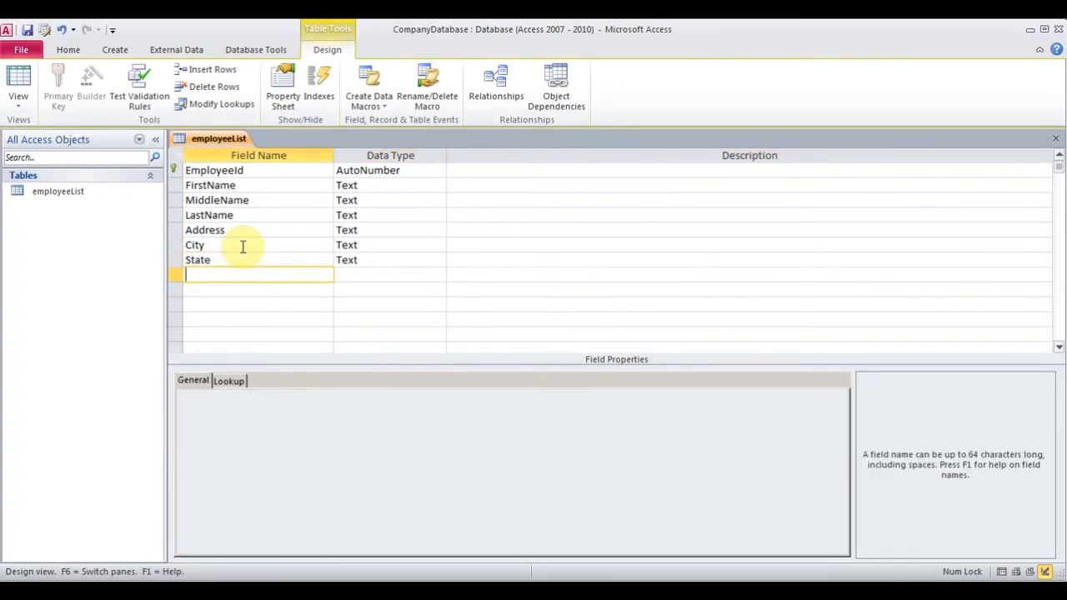
pyautogui.write('PostalCode')
pyautogui.press('Tab')
pyautogui.press('Tab')
pyautogui.press('Tab')
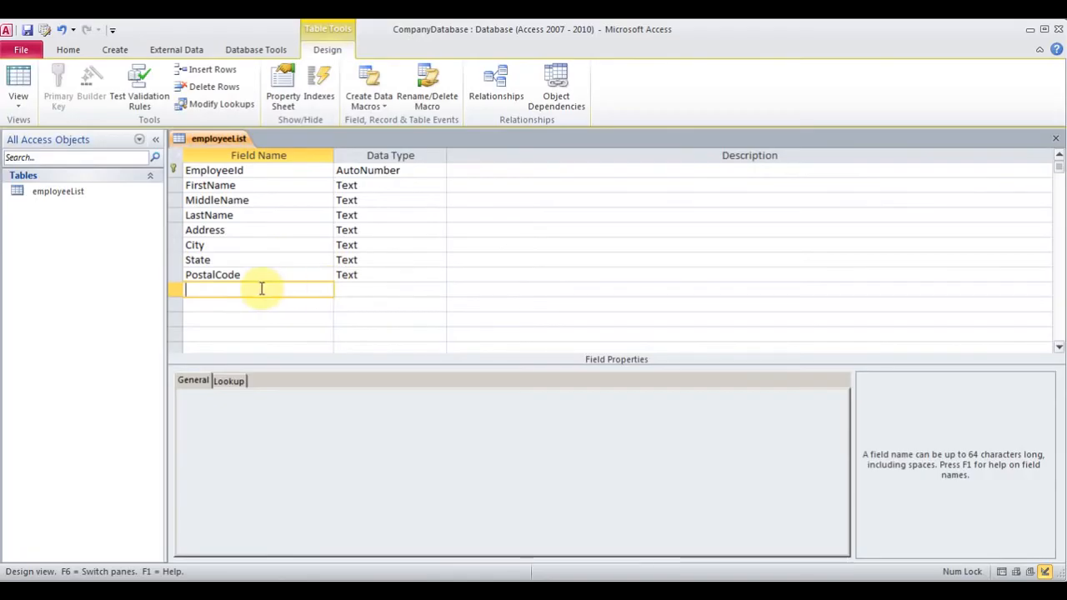
pyautogui.write('TelNumber')
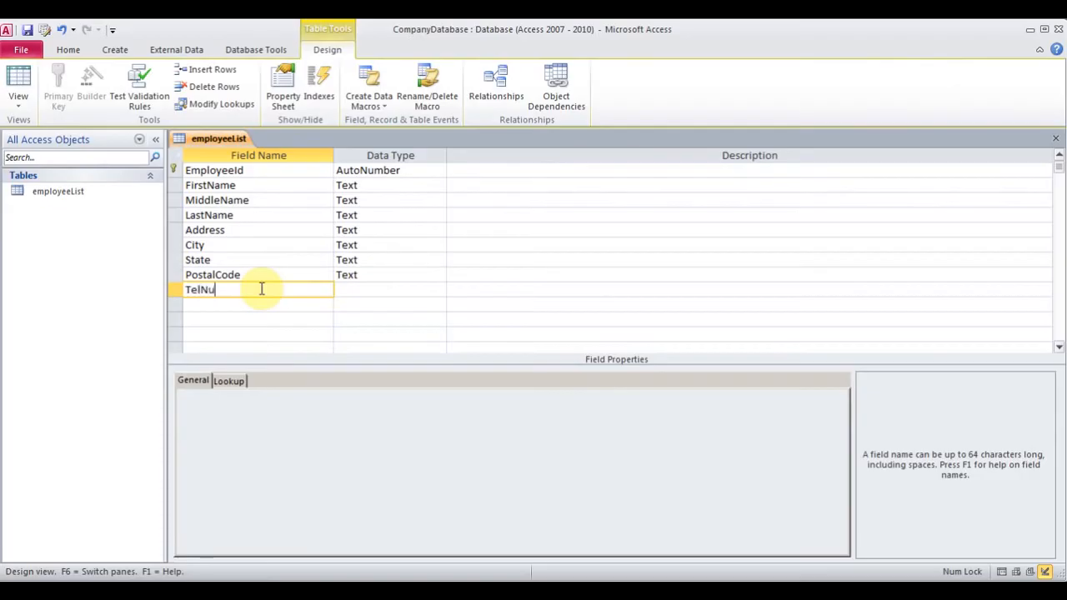
pyautogui.press('Tab')
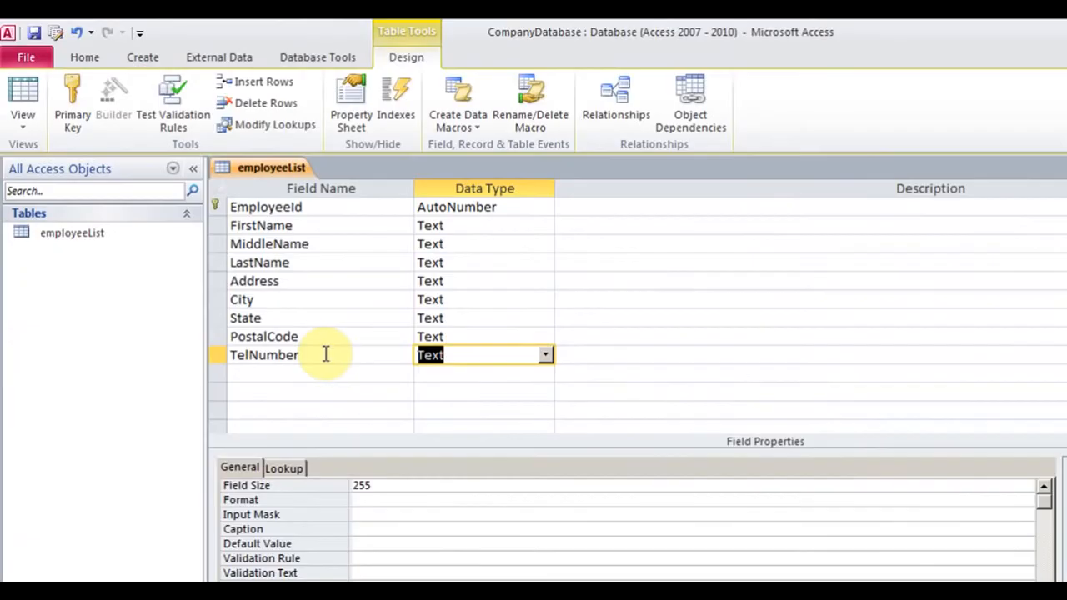
pyautogui.click(547, 356)
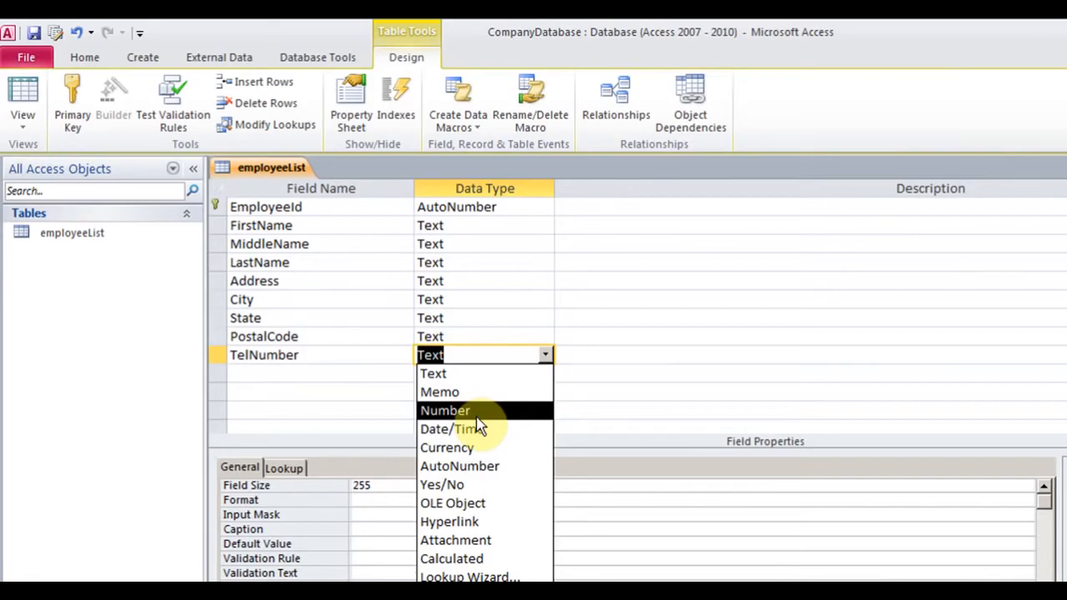
pyautogui.click(464, 357)
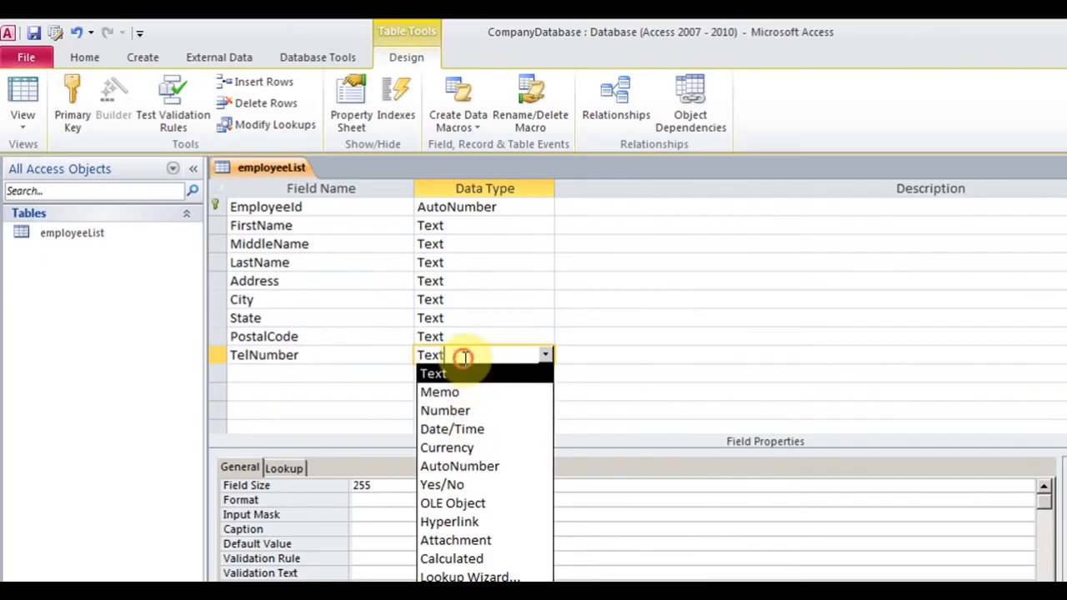
pyautogui.click(473, 375)
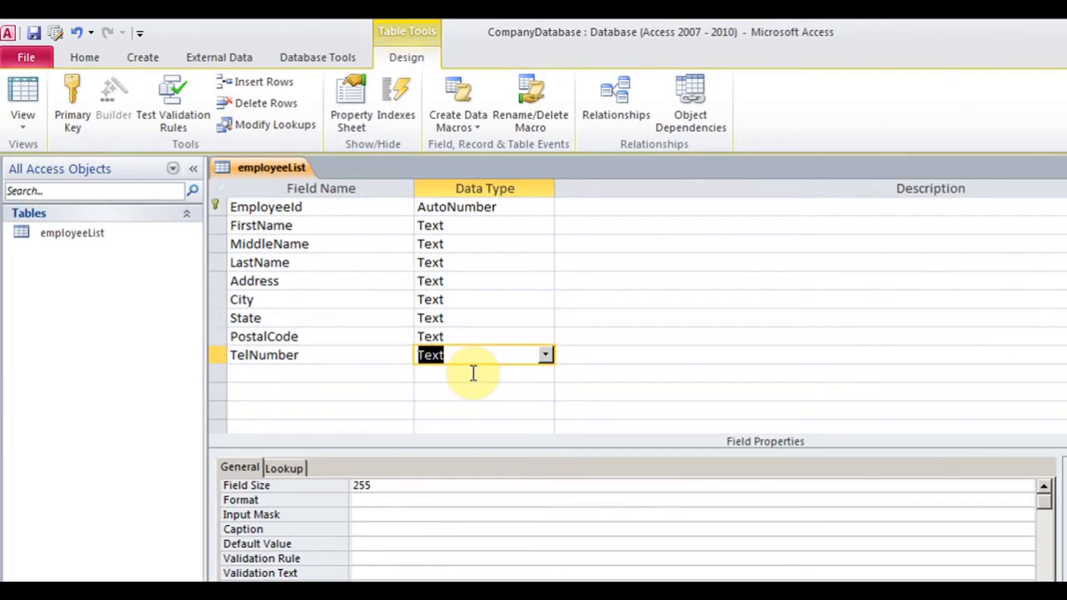
pyautogui.click(382, 515)
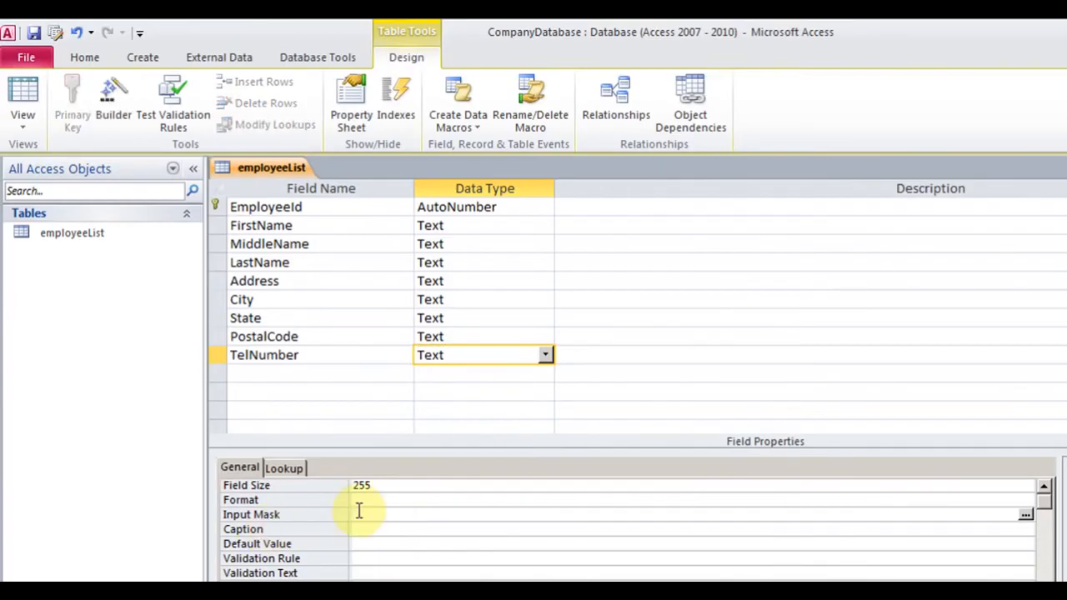
pyautogui.click(455, 354)
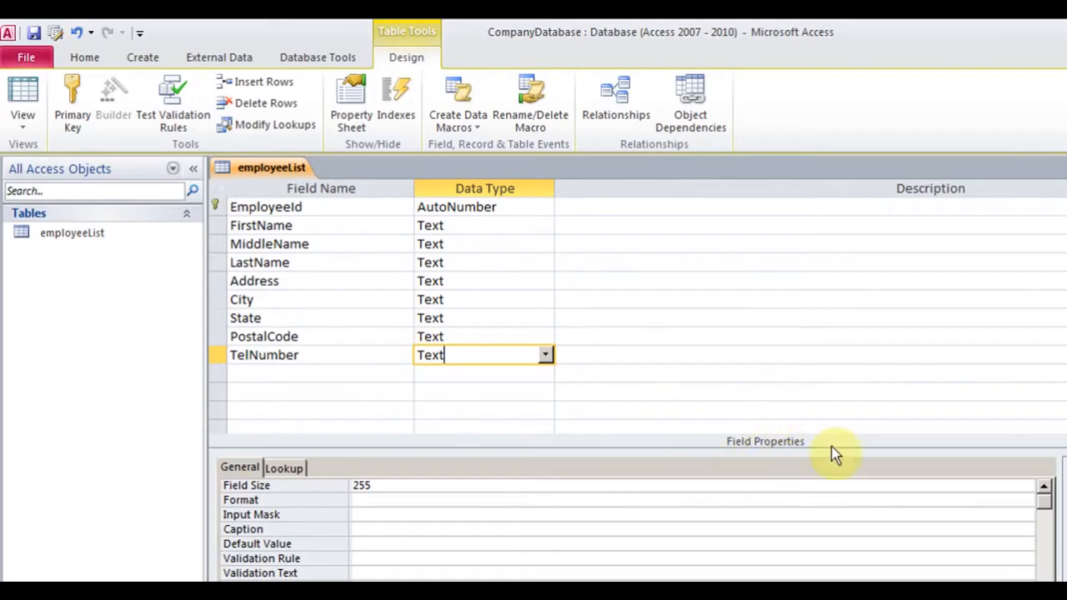
pyautogui.click(356, 518)
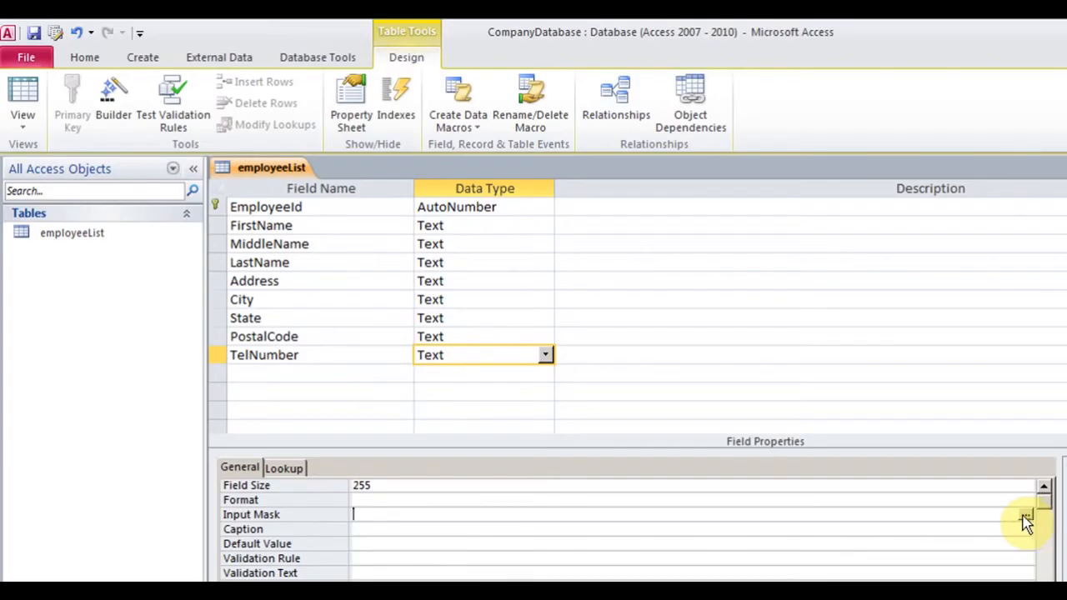
# Save the table and give TelNumber the Phone Number mask through the Input Mask Wizard
pyautogui.click(1025, 516)
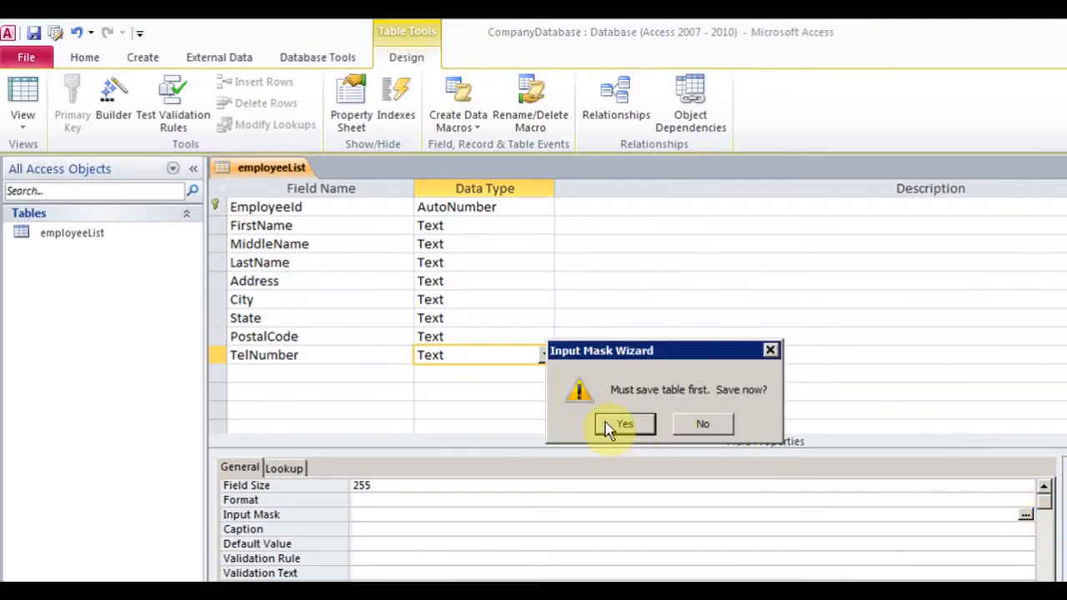
pyautogui.click(608, 427)
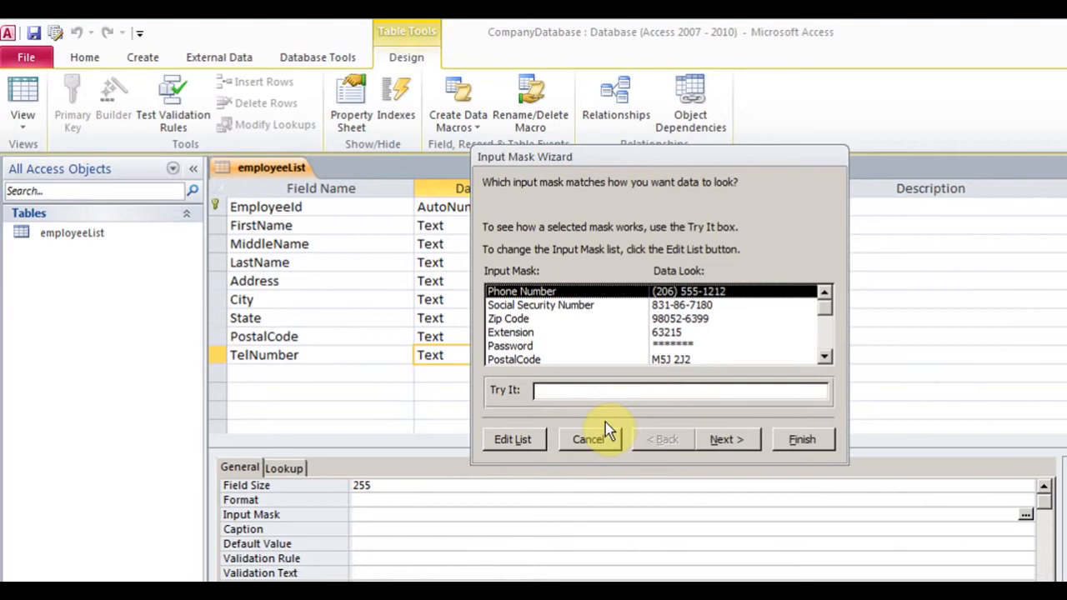
pyautogui.click(545, 306)
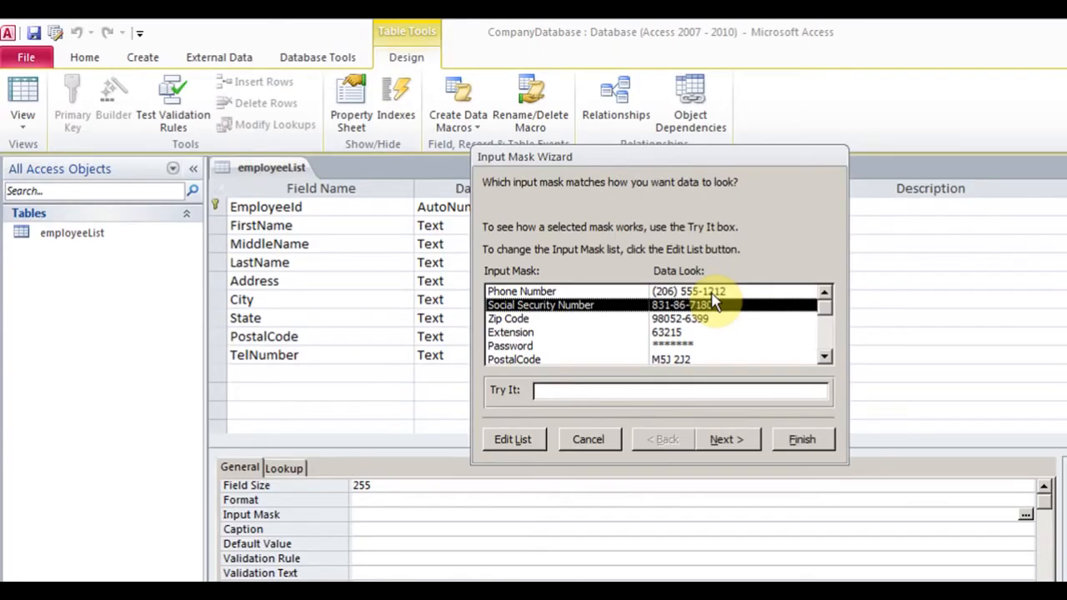
pyautogui.click(509, 322)
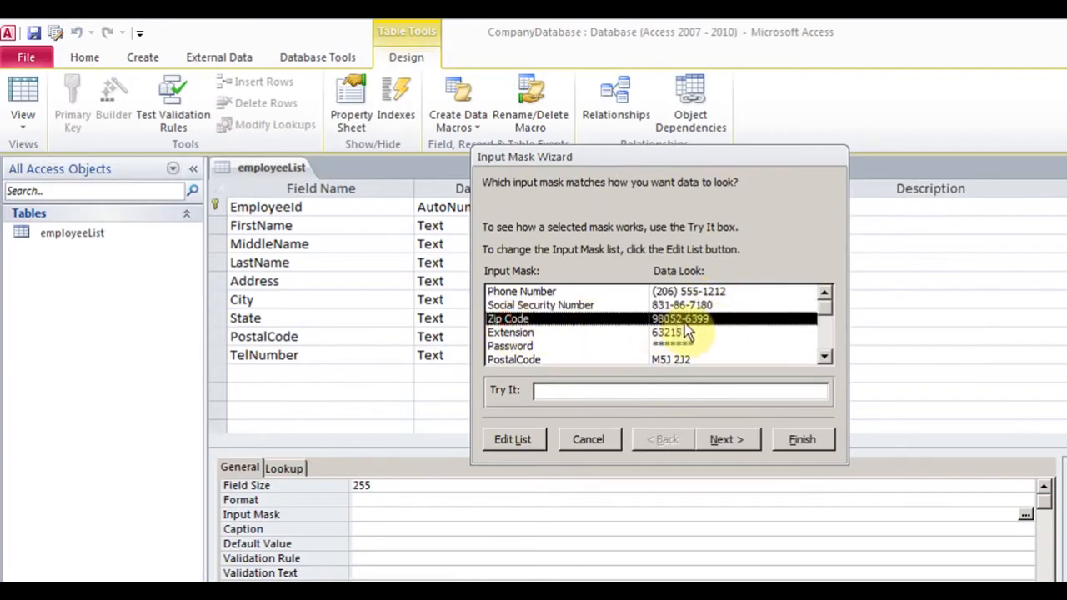
pyautogui.click(694, 294)
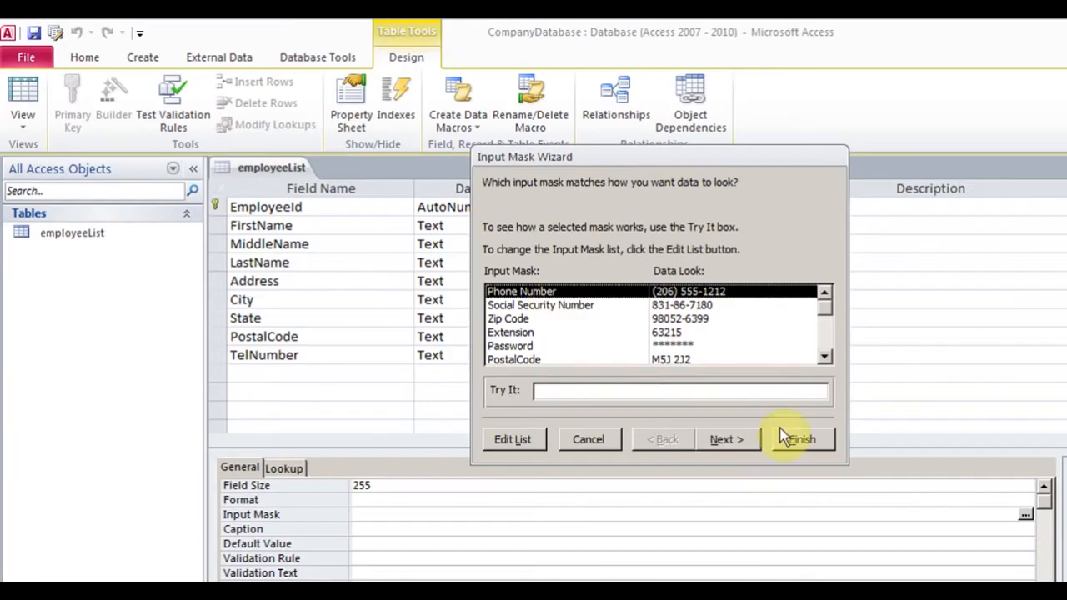
pyautogui.click(802, 442)
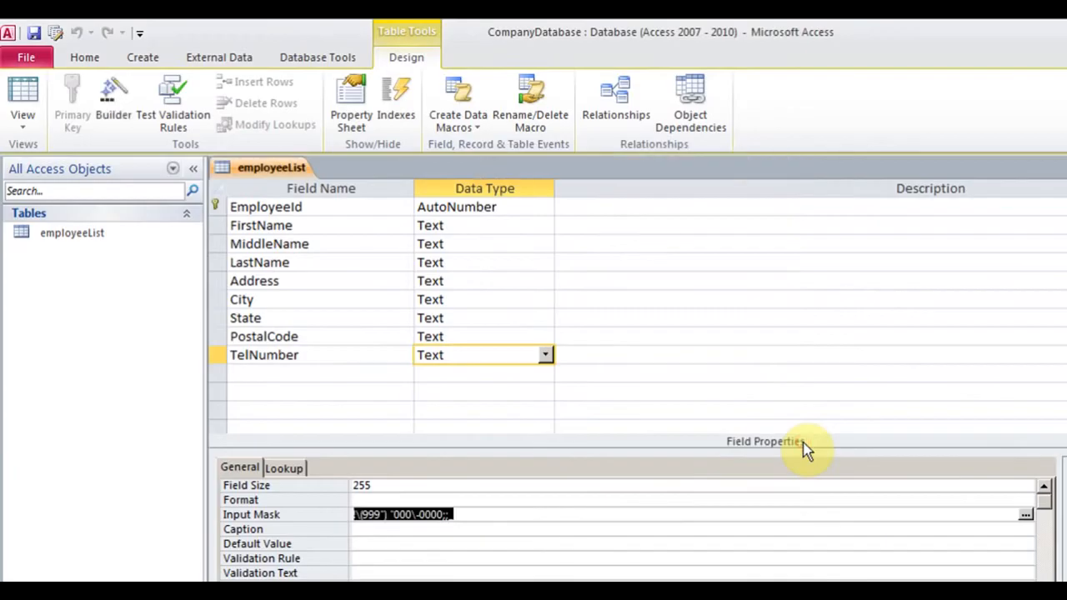
# Return to Datasheet View, saving the table design first
pyautogui.click(482, 514)
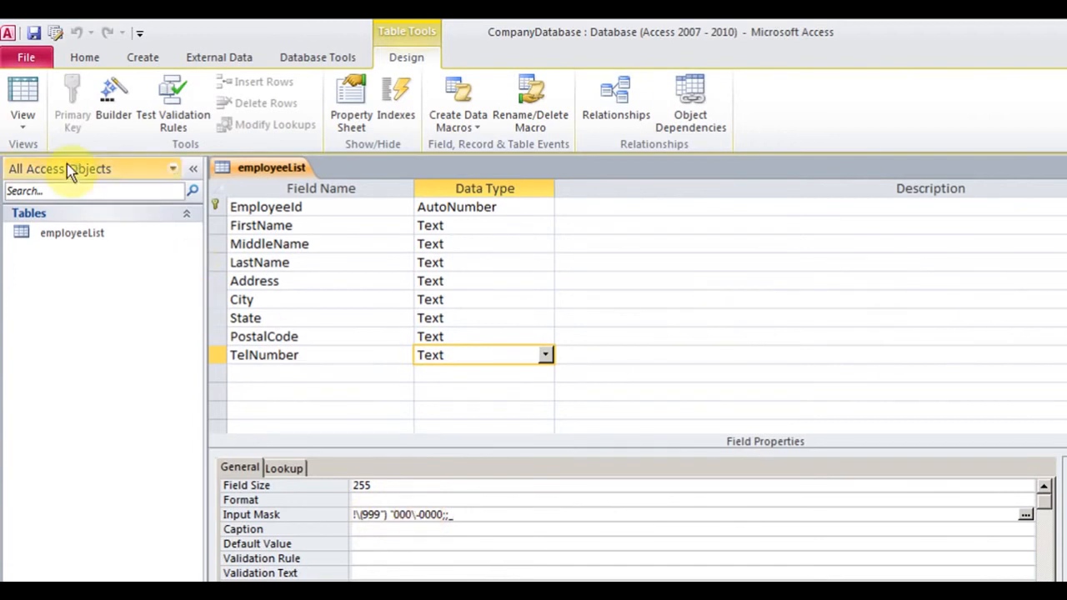
pyautogui.click(25, 135)
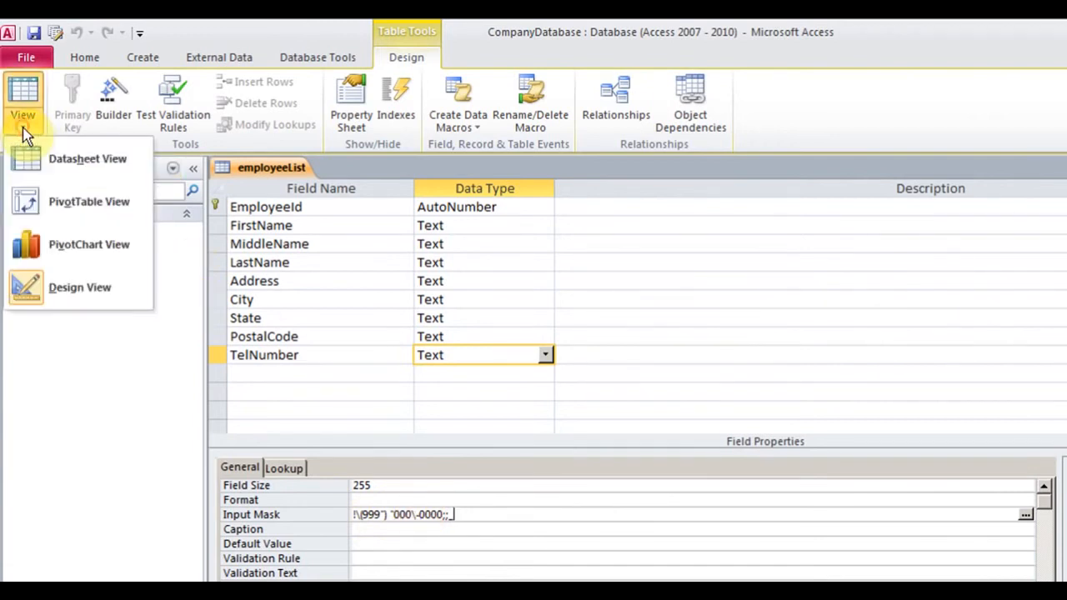
pyautogui.click(66, 168)
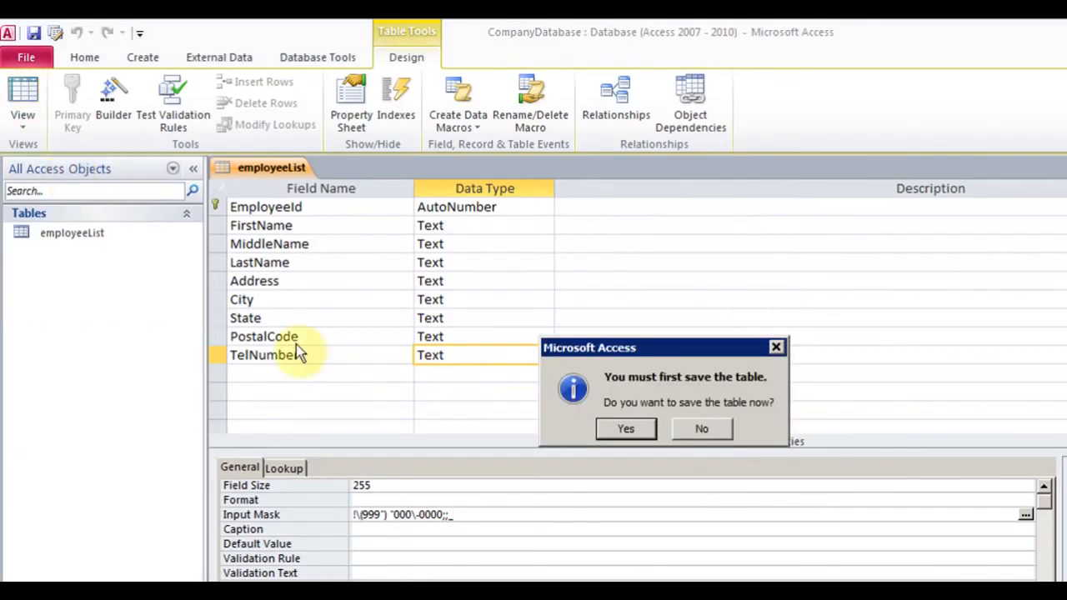
pyautogui.click(608, 430)
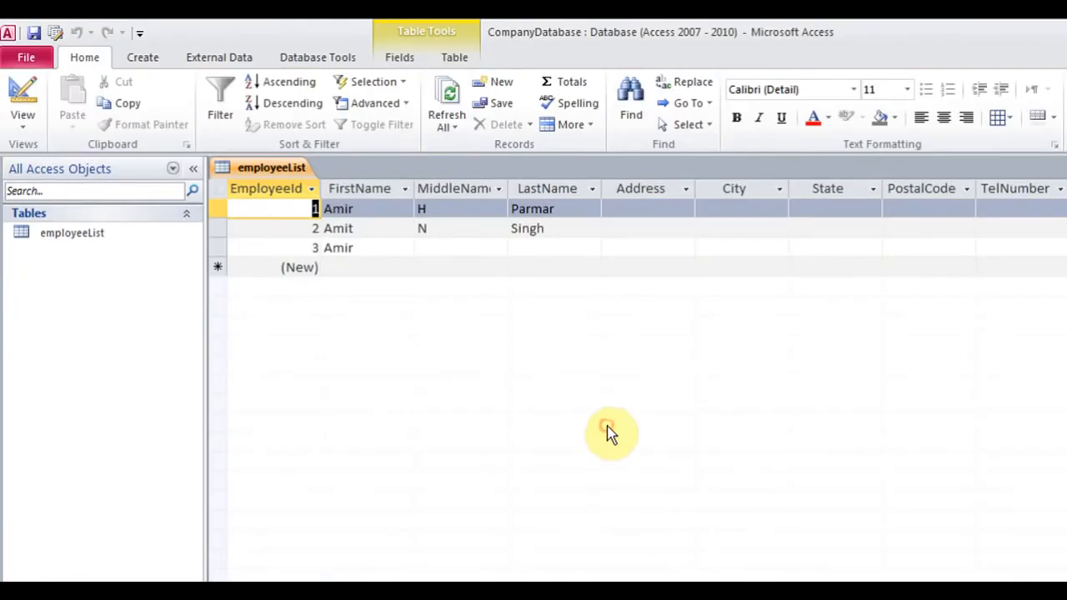
pyautogui.click(629, 209)
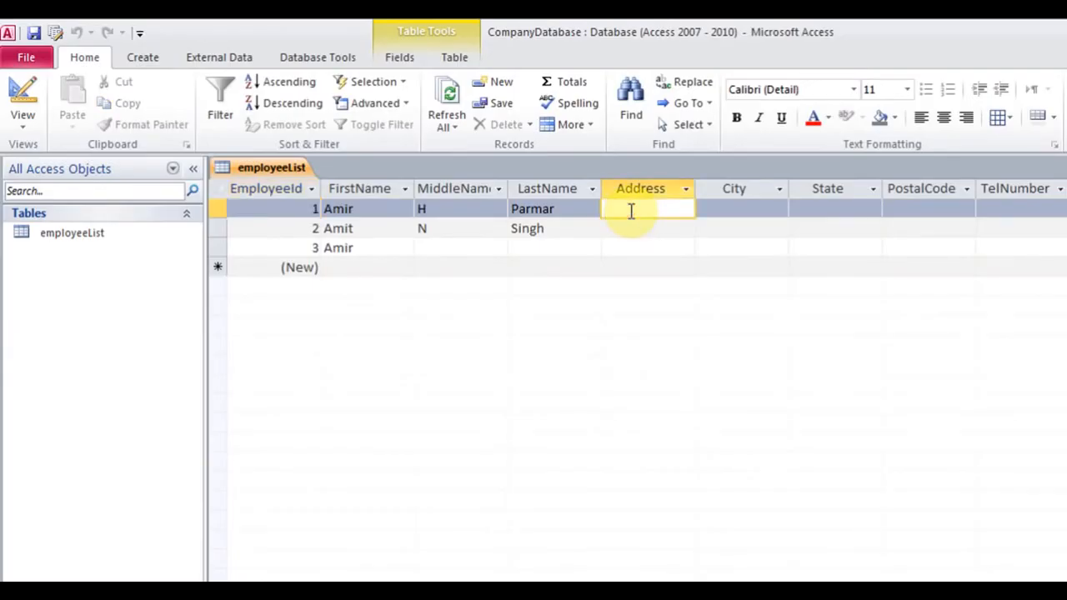
pyautogui.press('Tab')
pyautogui.press('Tab')
pyautogui.press('BackSpace')
pyautogui.press('BackSpace')
pyautogui.press('Tab')
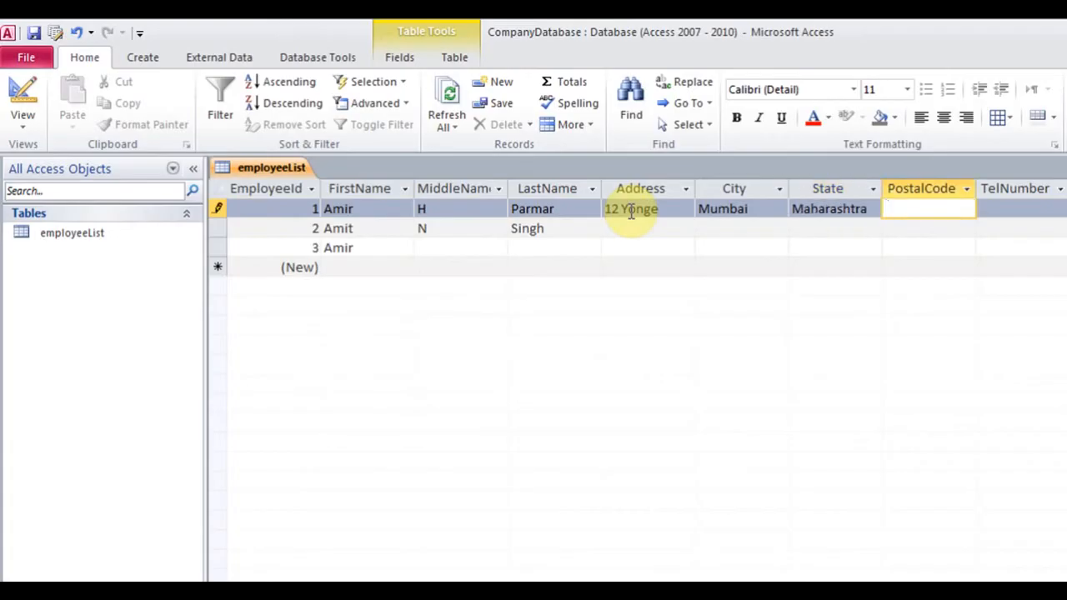
pyautogui.press('Tab')
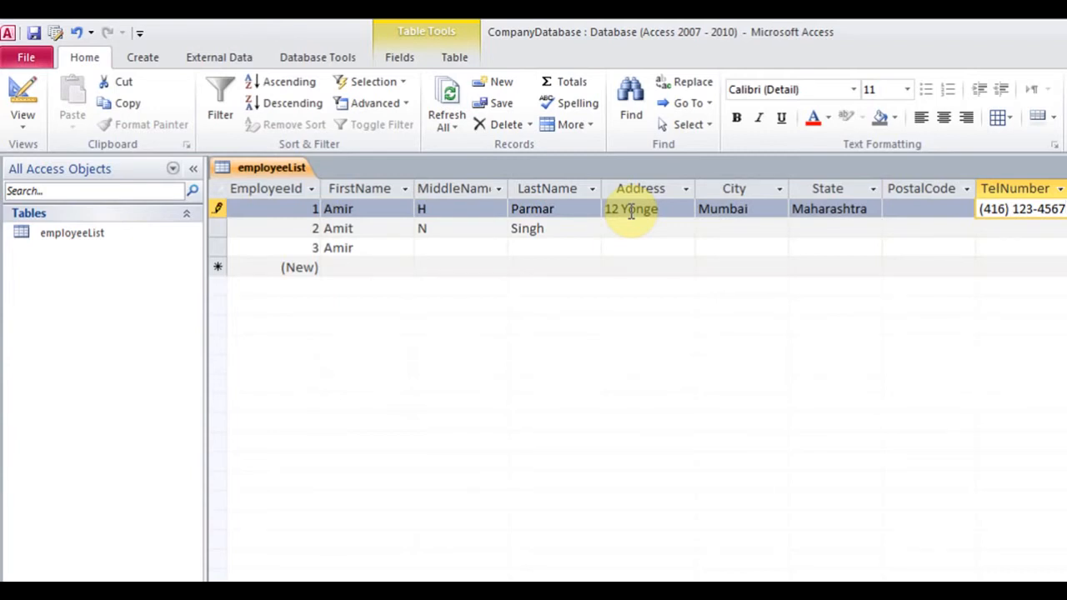
pyautogui.click(445, 251)
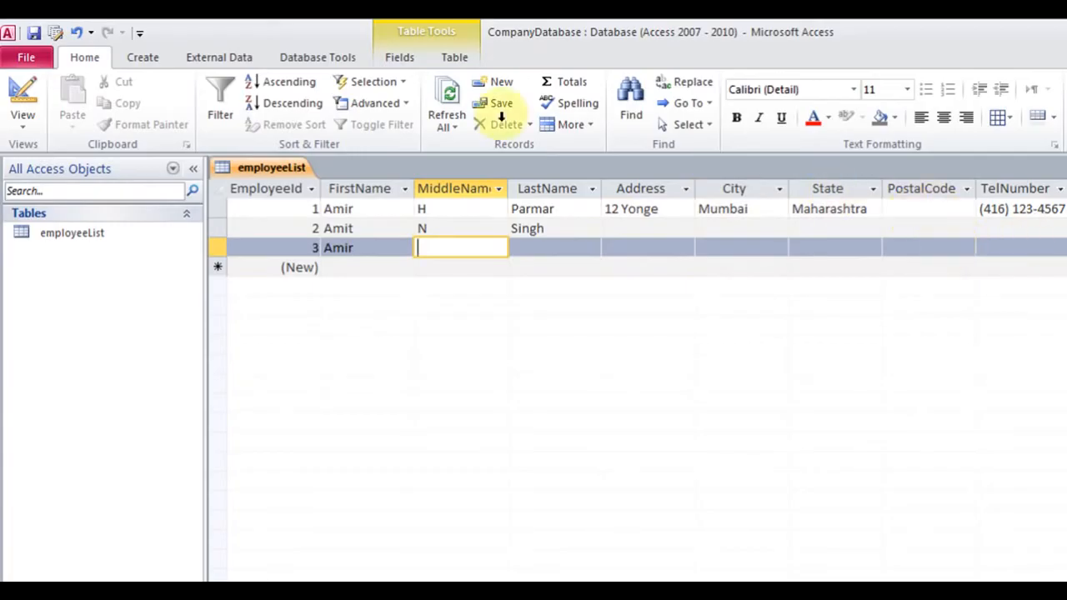
pyautogui.click(27, 123)
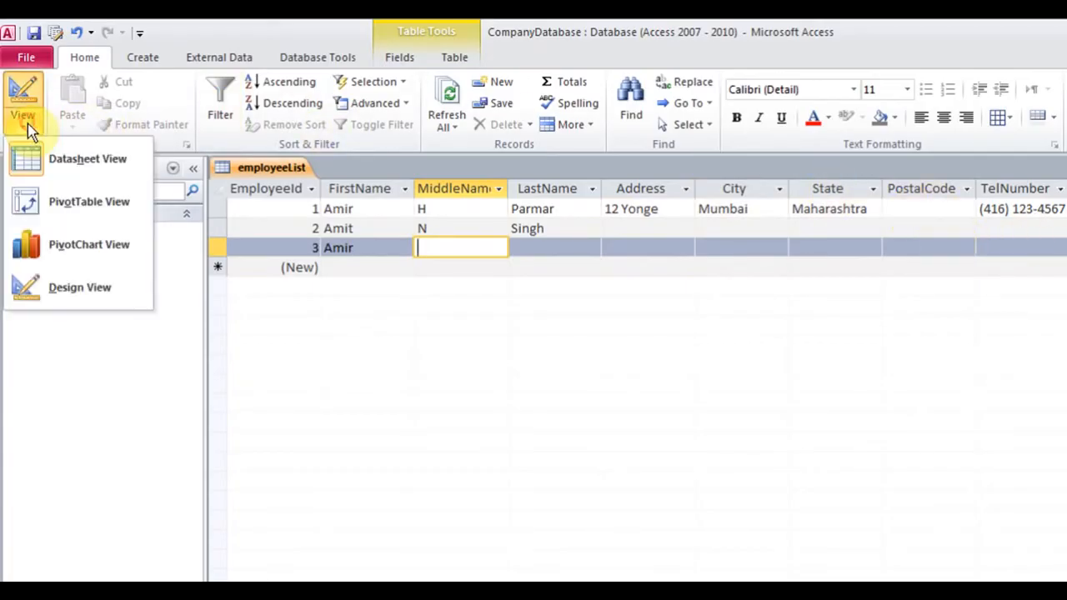
# In Design View, add an Email field of type Hyperlink below TelNumber
pyautogui.click(79, 287)
pyautogui.click(289, 372)
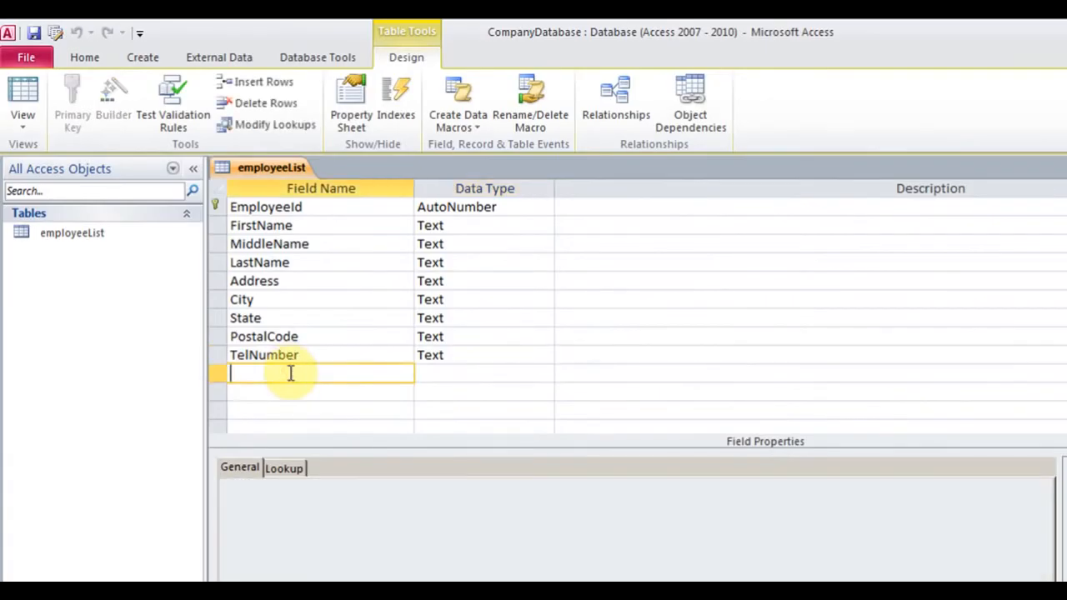
pyautogui.write('Email')
pyautogui.press('Tab')
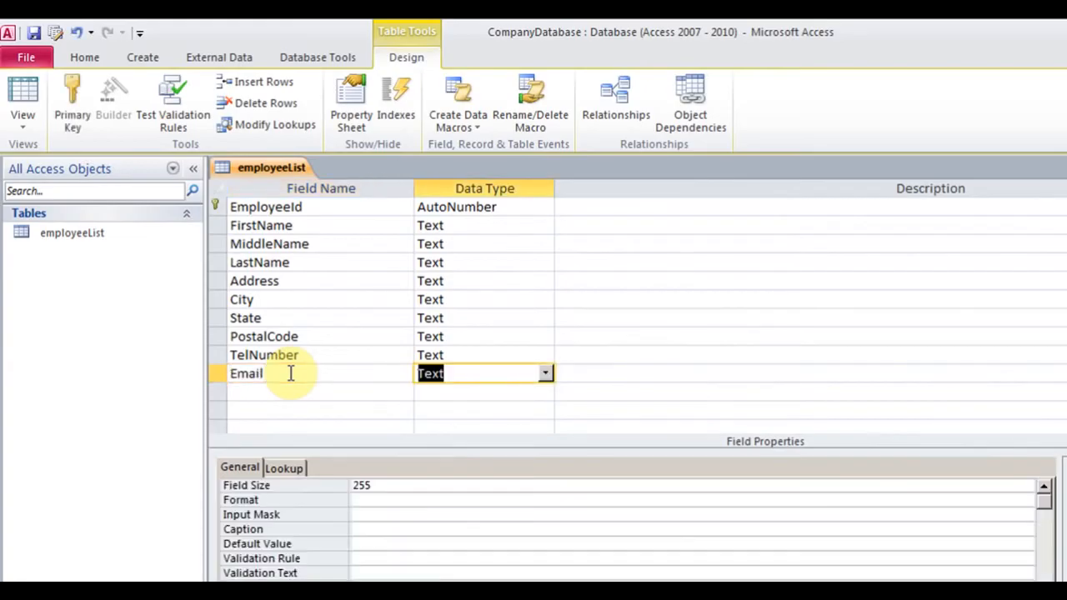
pyautogui.click(547, 373)
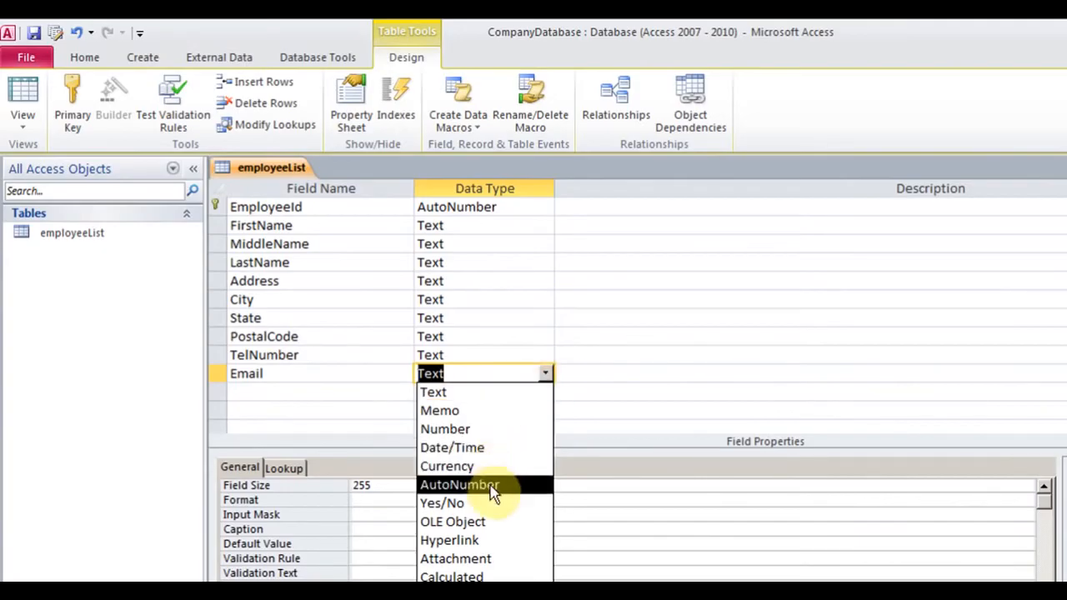
pyautogui.click(490, 542)
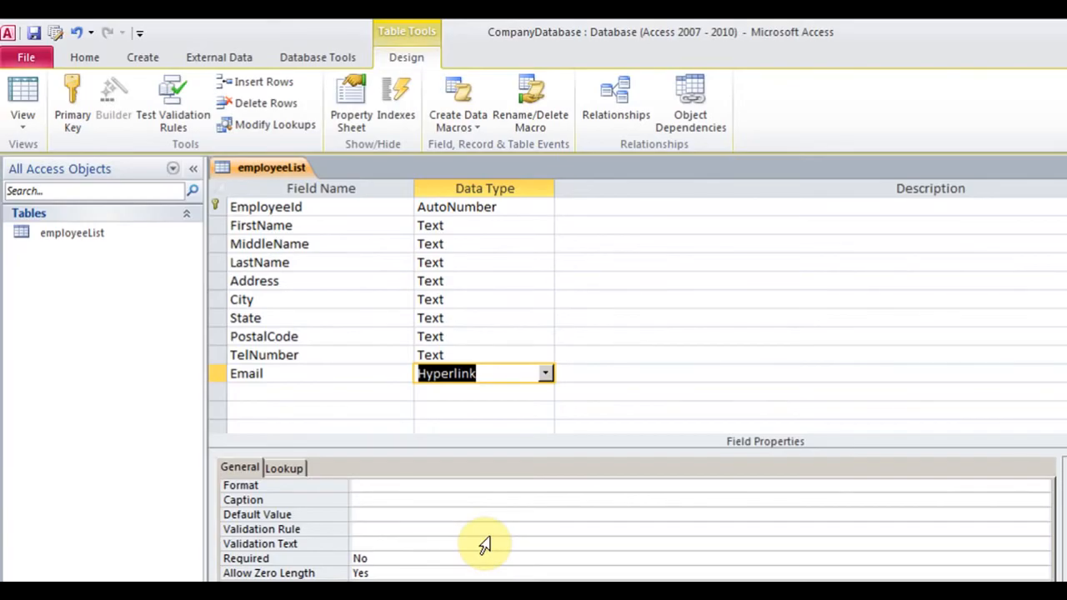
# Add a DateOfBirth field of type Date/Time below Email
pyautogui.click(314, 391)
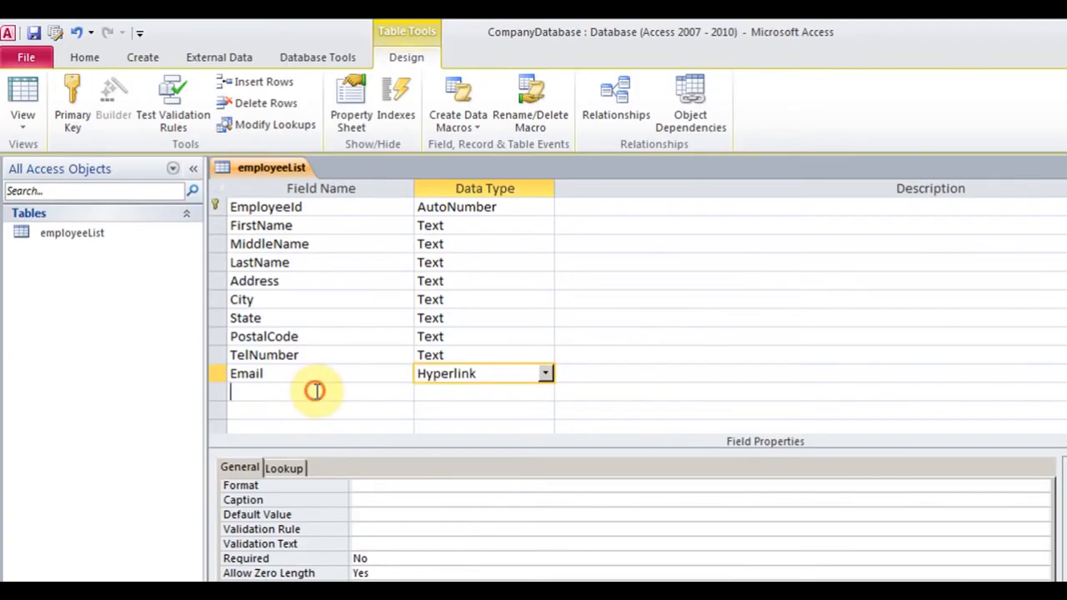
pyautogui.write('Date')
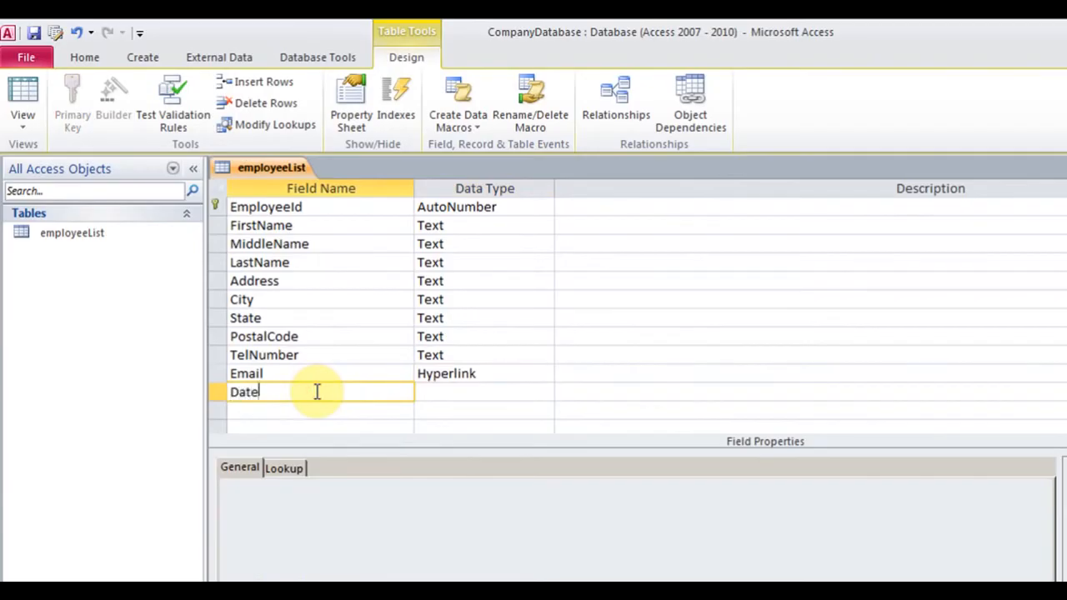
pyautogui.write('OfBirth')
pyautogui.press('Tab')
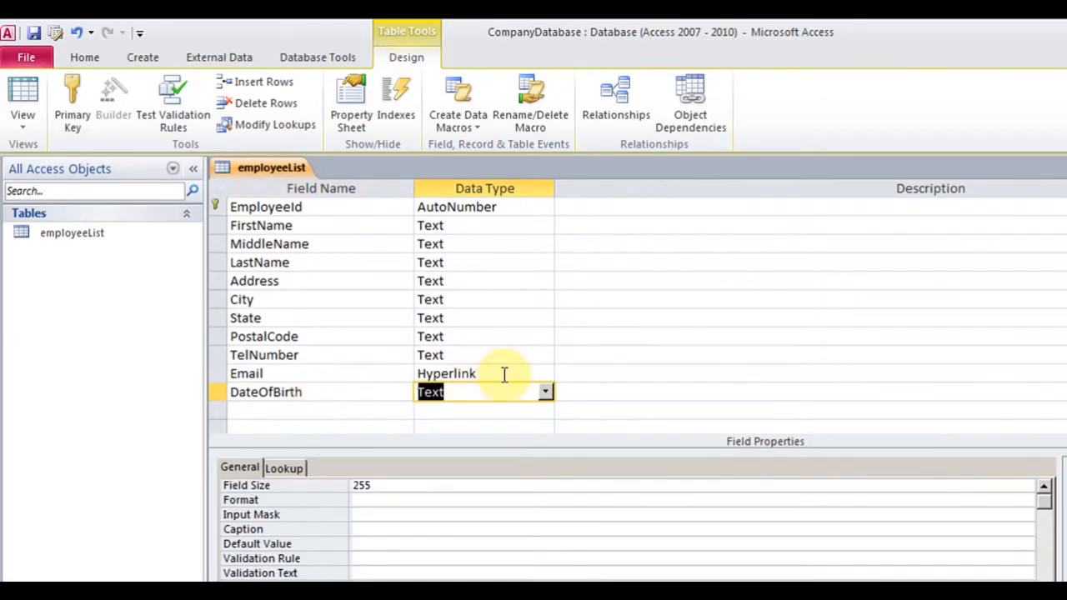
pyautogui.click(544, 393)
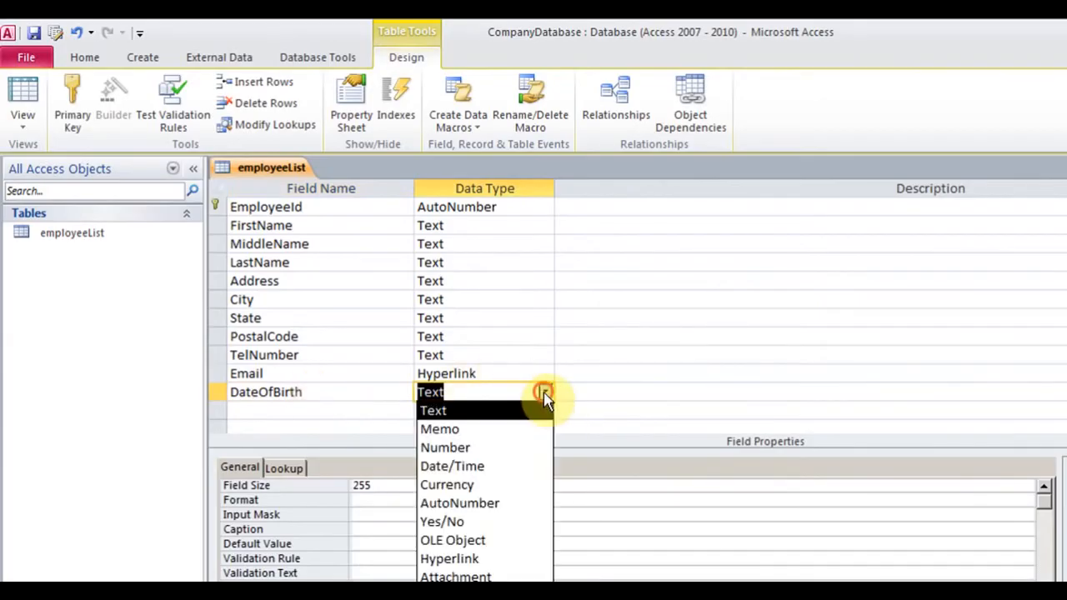
pyautogui.click(508, 472)
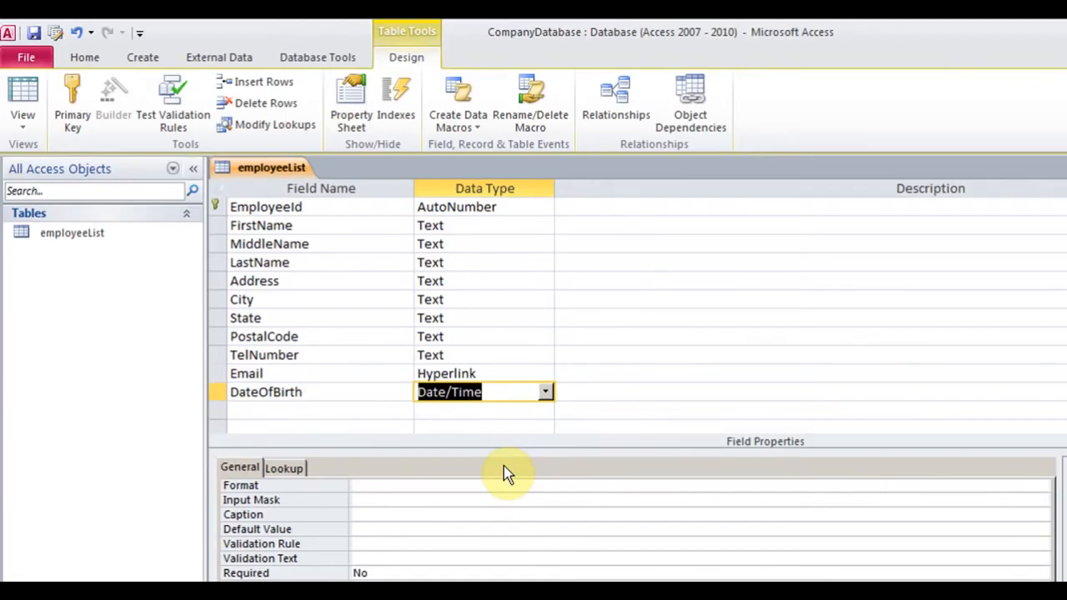
# Set DateOfBirth's Format property to Medium Date
pyautogui.click(380, 486)
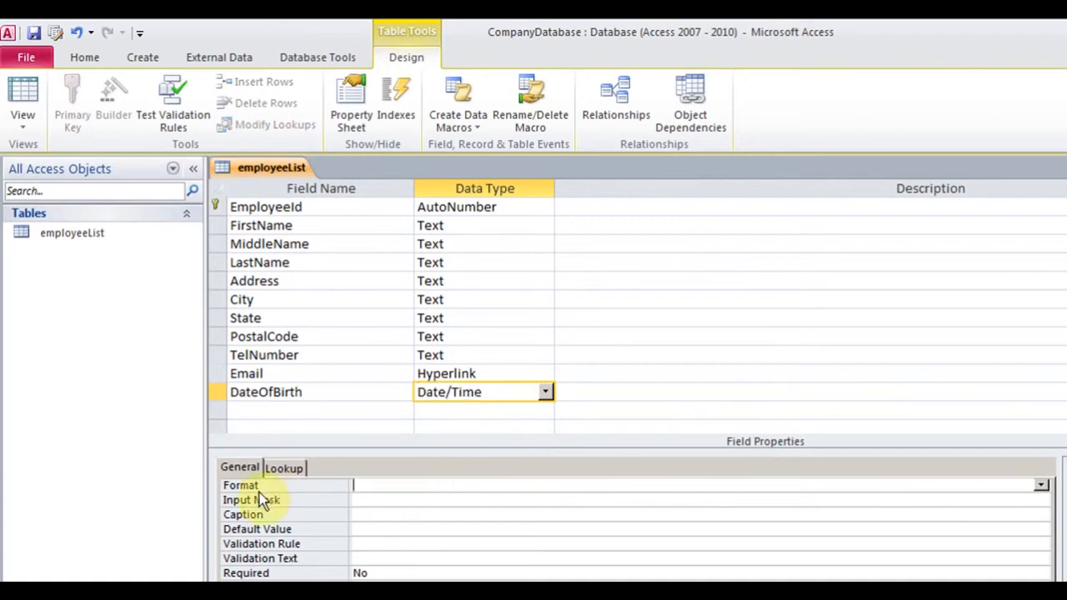
pyautogui.click(1044, 487)
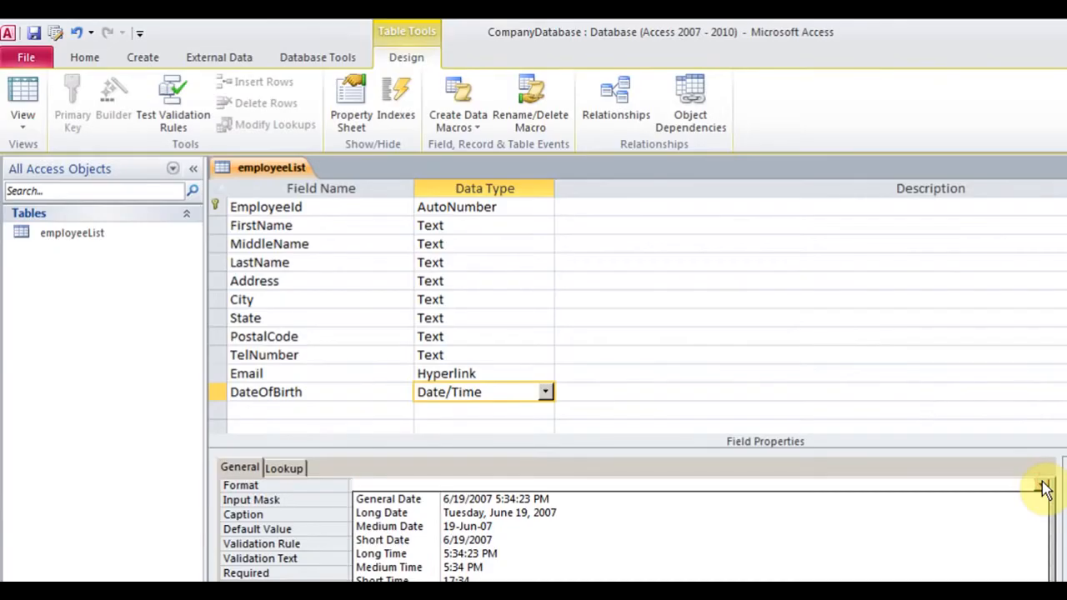
pyautogui.click(561, 517)
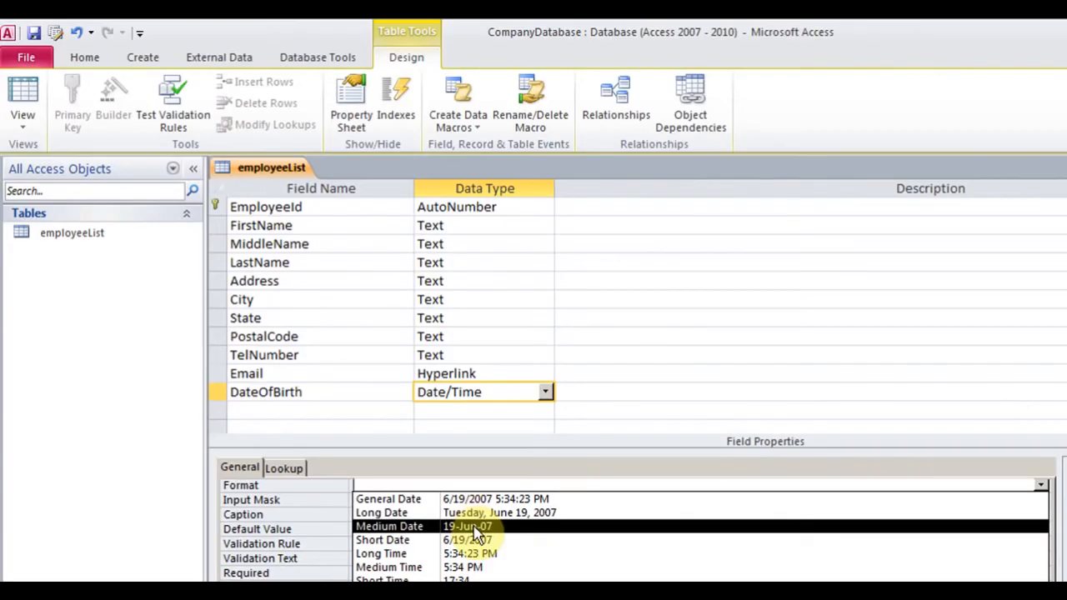
pyautogui.click(511, 527)
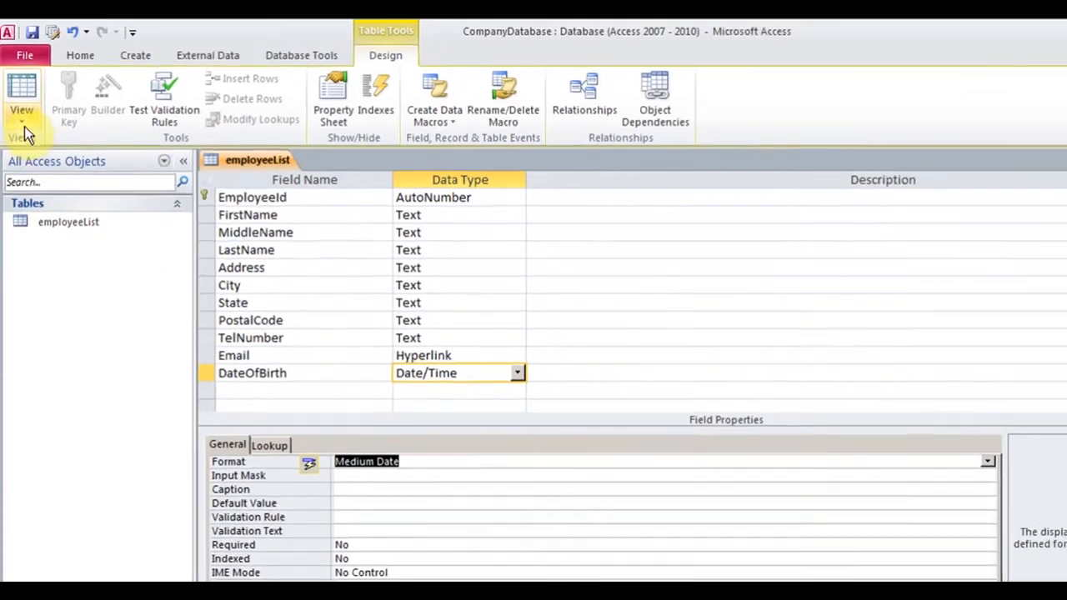
pyautogui.click(22, 117)
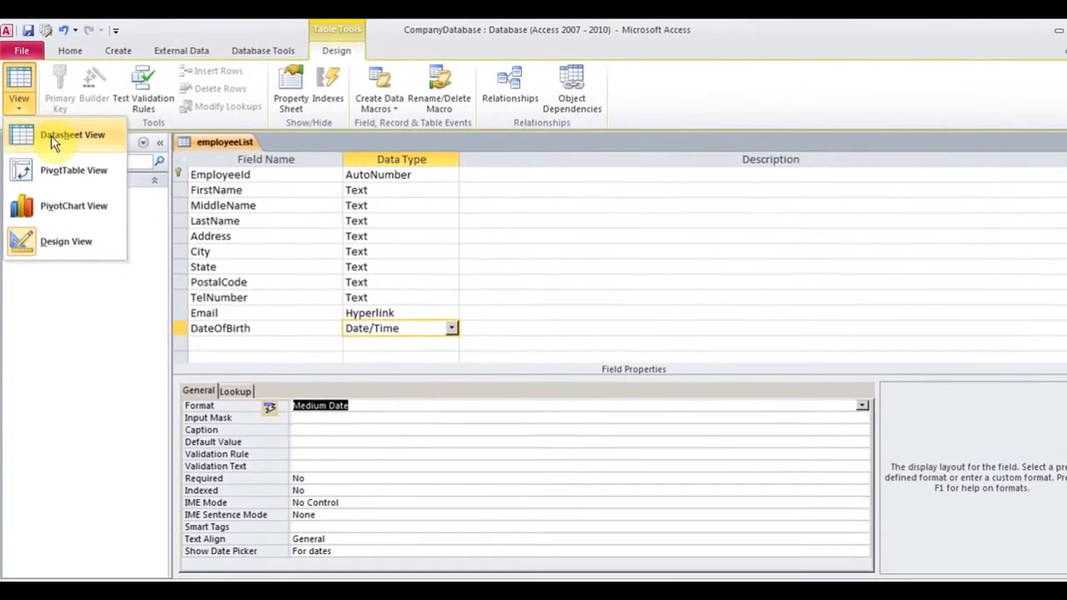
# Switch to Datasheet View, saving the design, and scroll right to the new fields
pyautogui.click(51, 135)
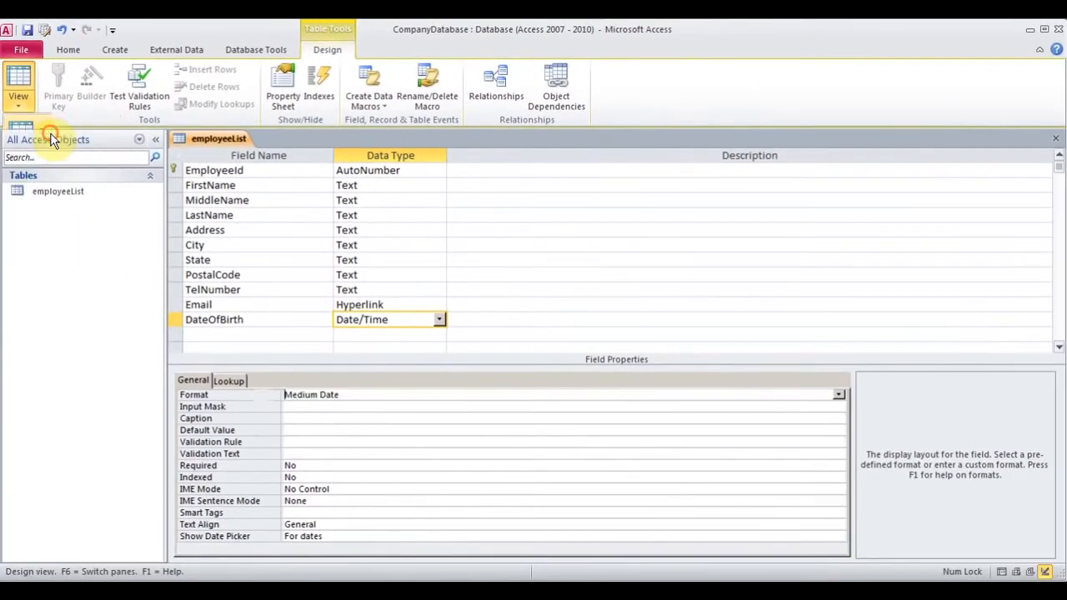
pyautogui.click(482, 350)
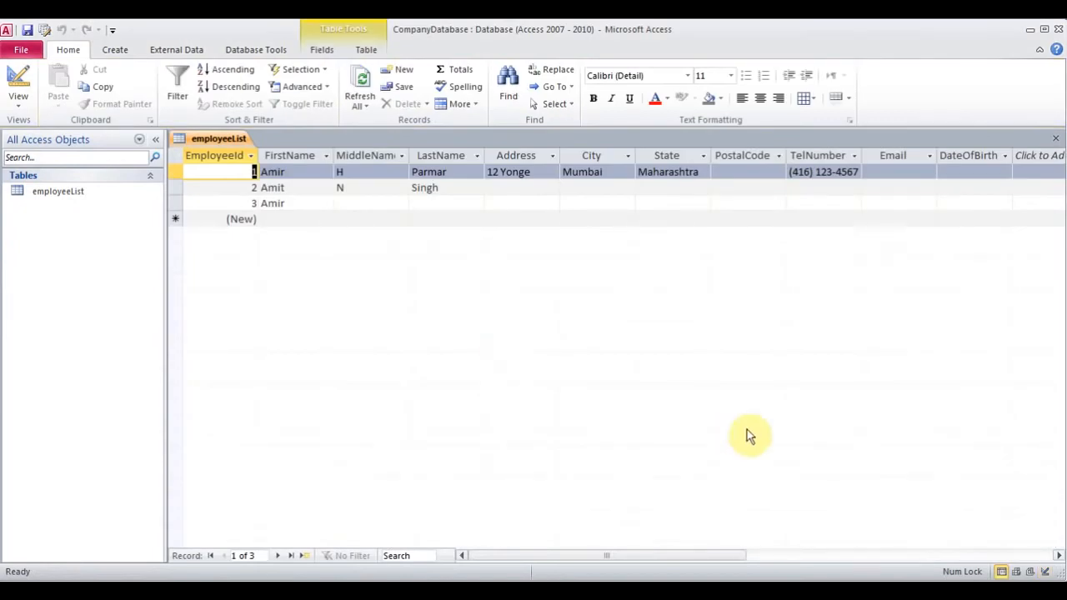
pyautogui.click(1057, 557)
pyautogui.click(1057, 556)
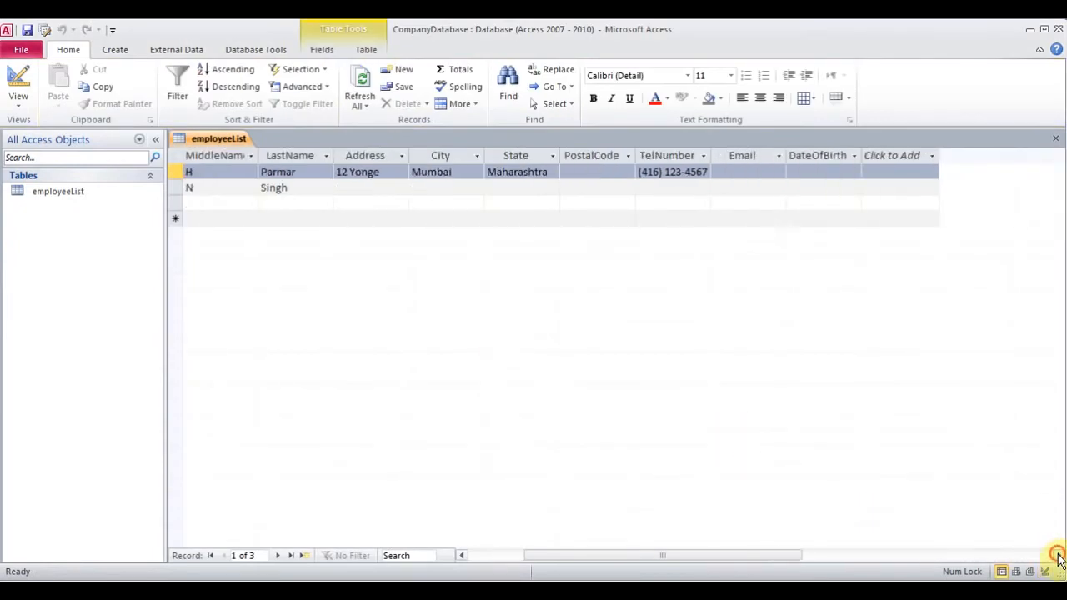
# Set the first employee's DateOfBirth to 11/1/1988, displayed as 01-Nov-88
pyautogui.click(804, 172)
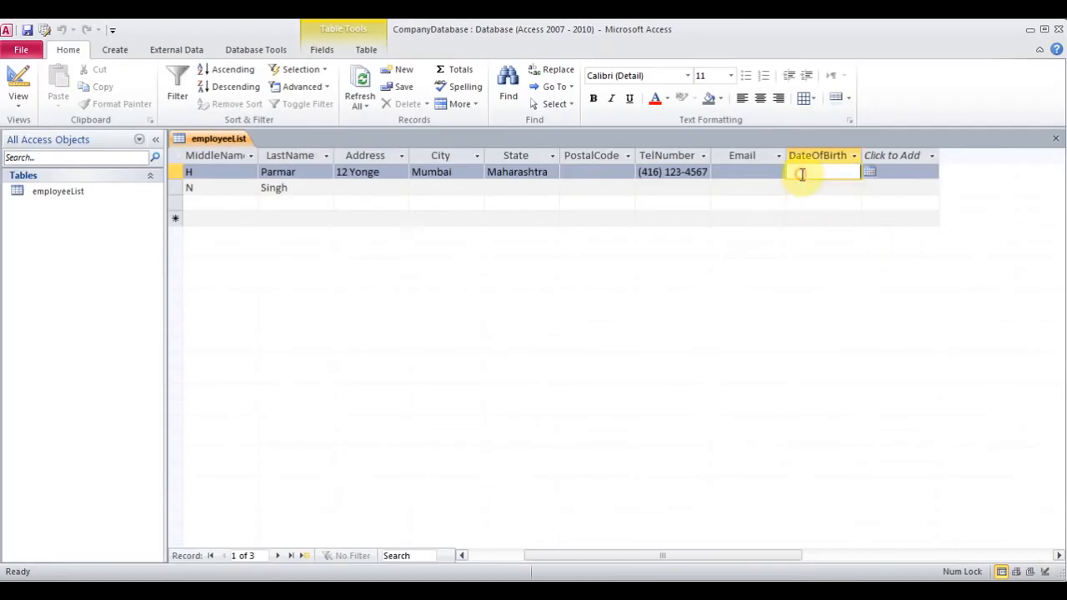
pyautogui.click(871, 173)
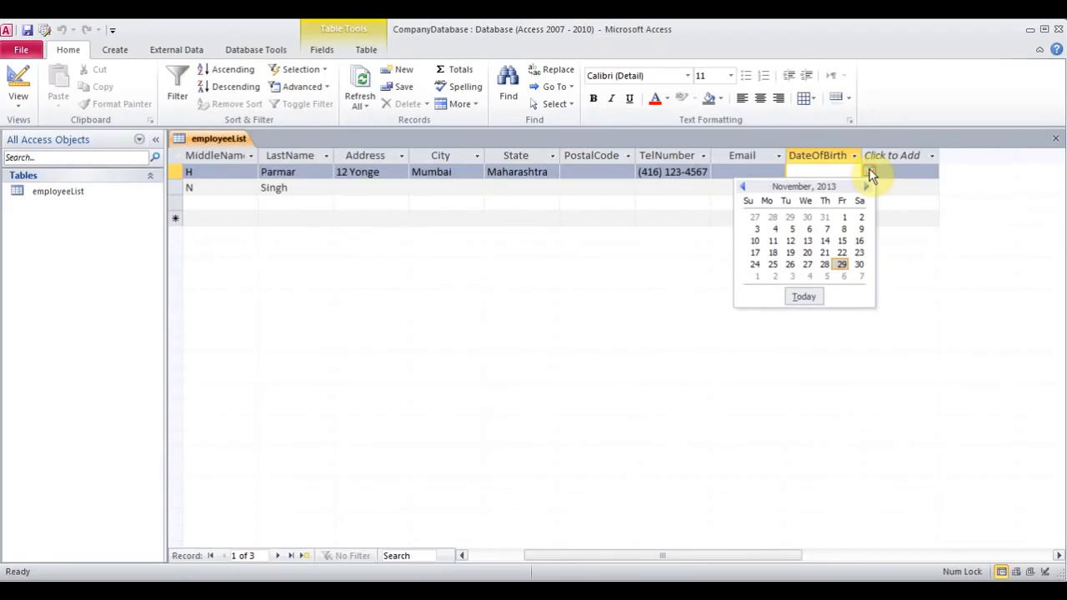
pyautogui.click(845, 223)
pyautogui.press('BackSpace')
pyautogui.press('BackSpace')
pyautogui.press('BackSpace')
pyautogui.press('BackSpace')
pyautogui.write('18')
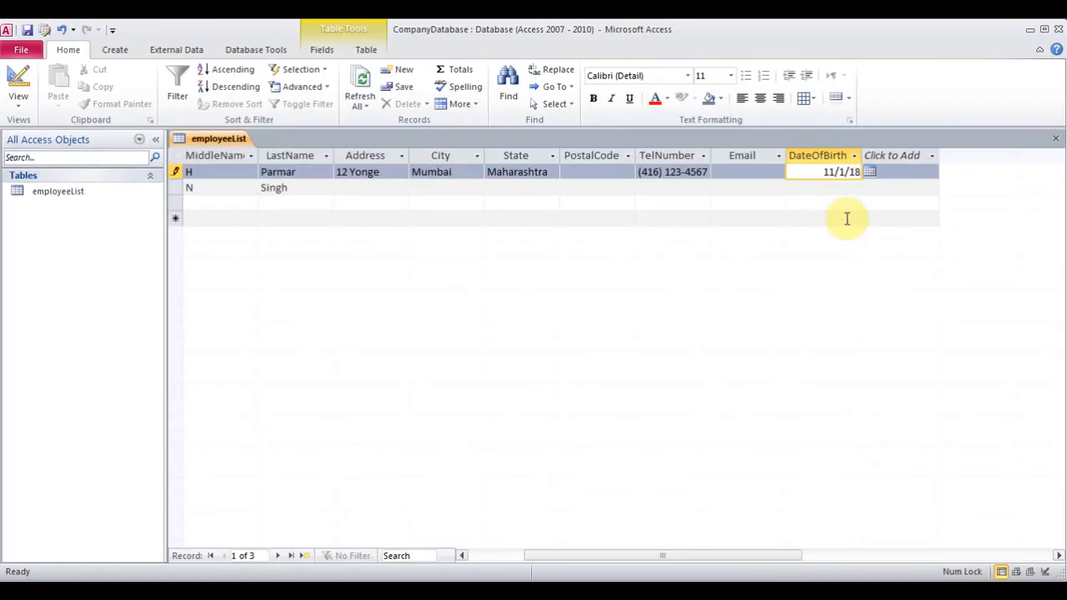
pyautogui.press('BackSpace')
pyautogui.write('988')
pyautogui.press('Down')
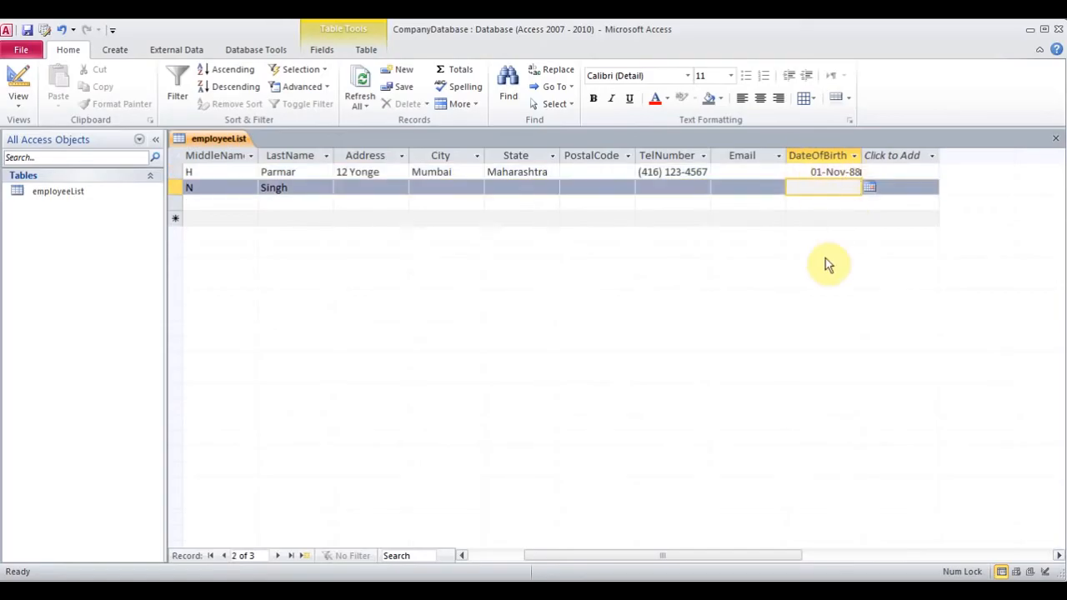
# Enter the first employee's e-mail address in the Email field
pyautogui.click(743, 171)
pyautogui.write('amir@')
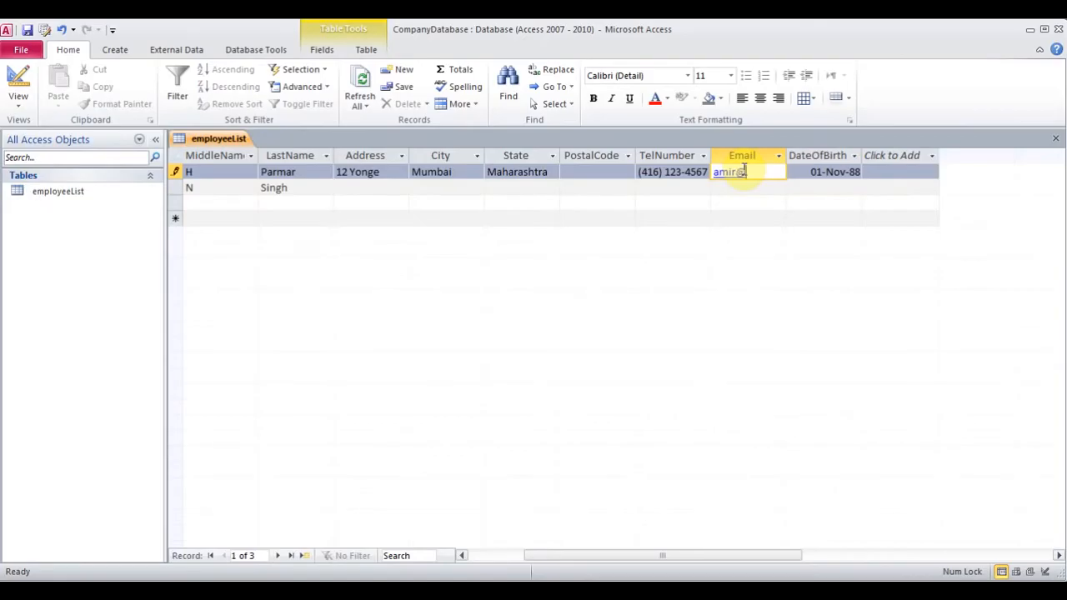
pyautogui.write('test.com')
pyautogui.press('Down')
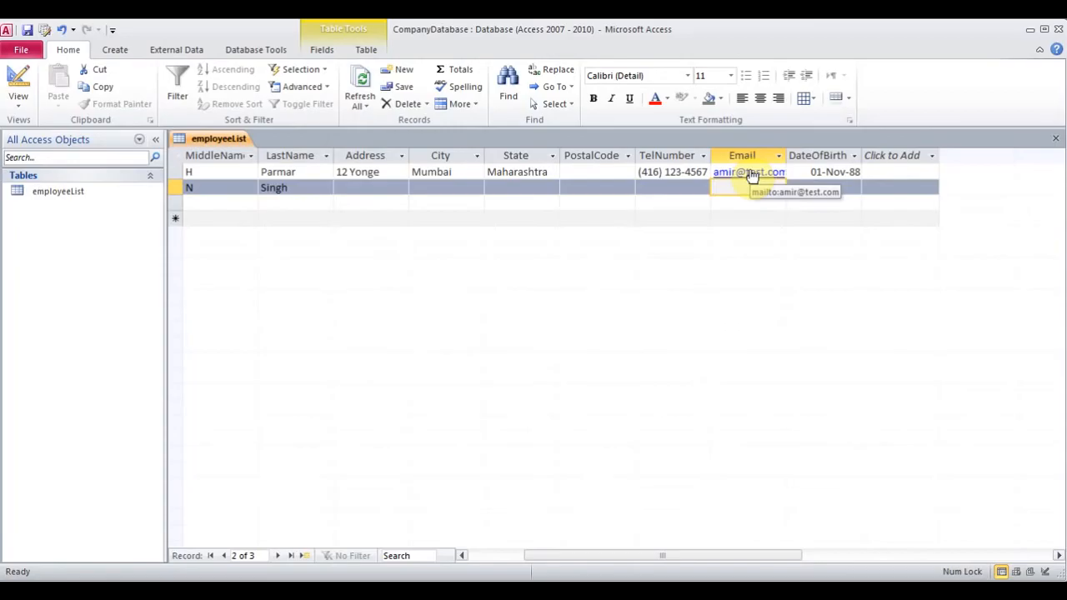
pyautogui.click(436, 188)
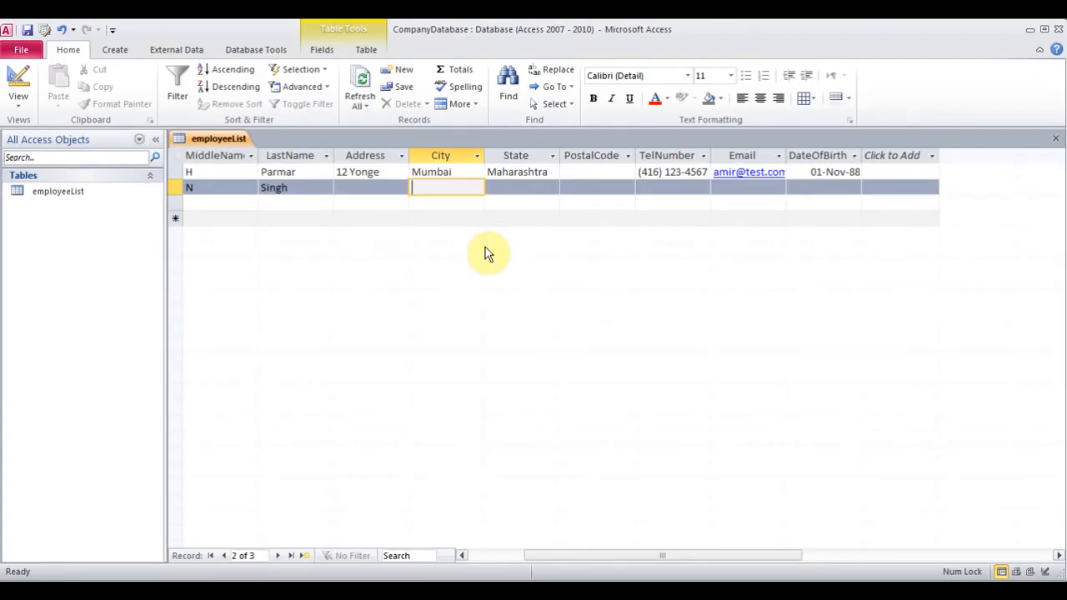
pyautogui.click(19, 100)
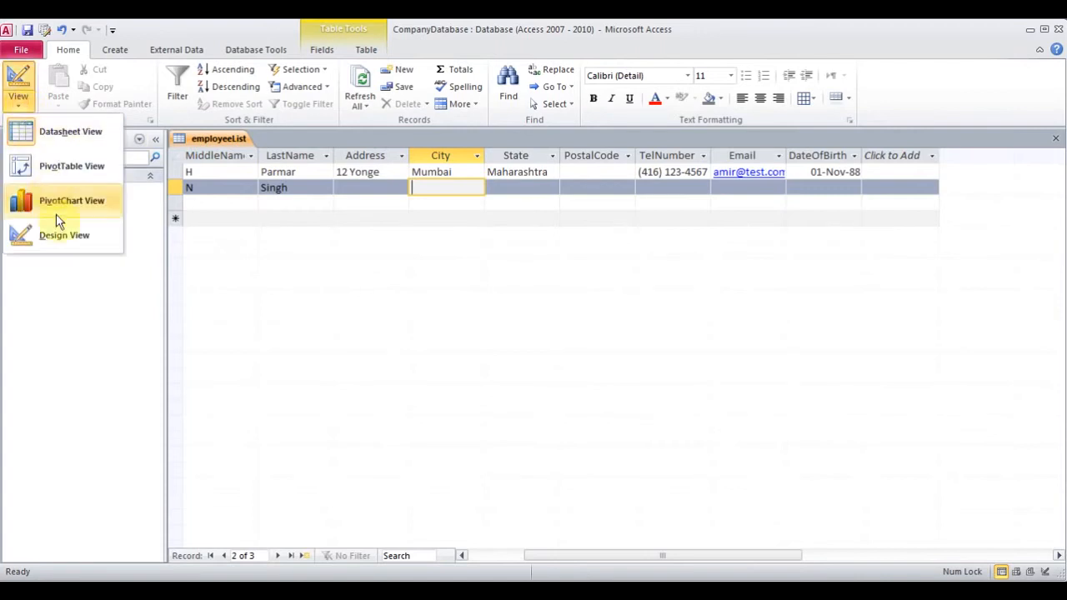
# In Design View, choose Lookup Wizard as the City field's data type
pyautogui.click(54, 235)
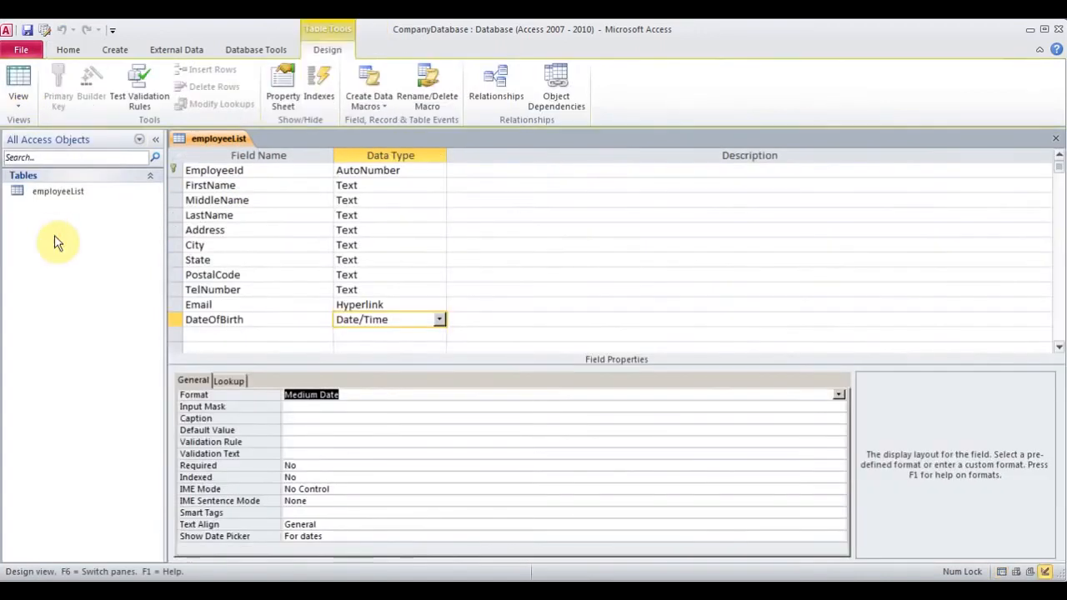
pyautogui.click(377, 245)
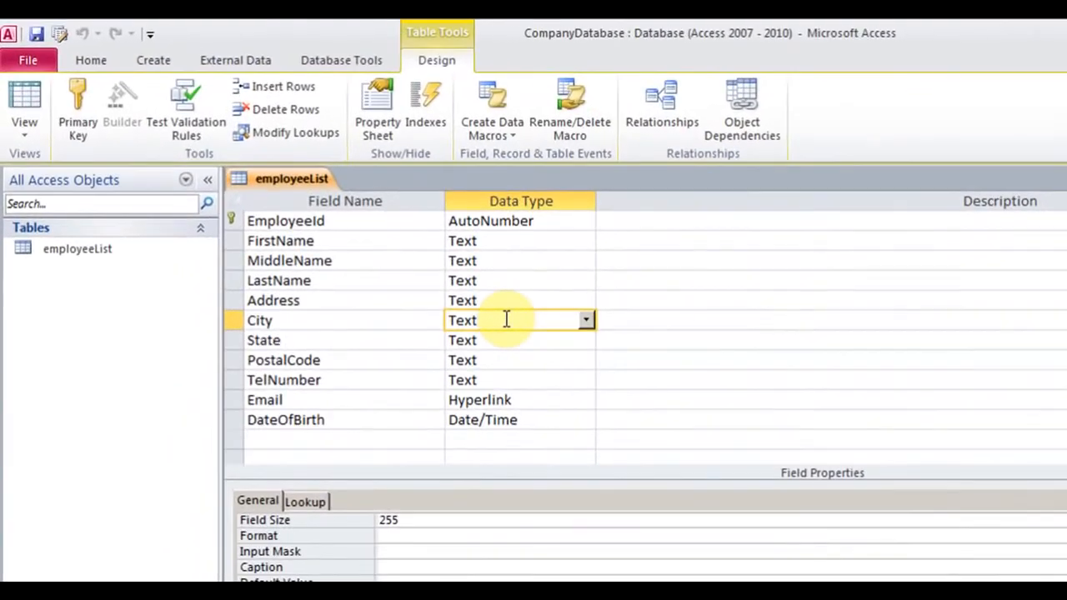
pyautogui.click(586, 321)
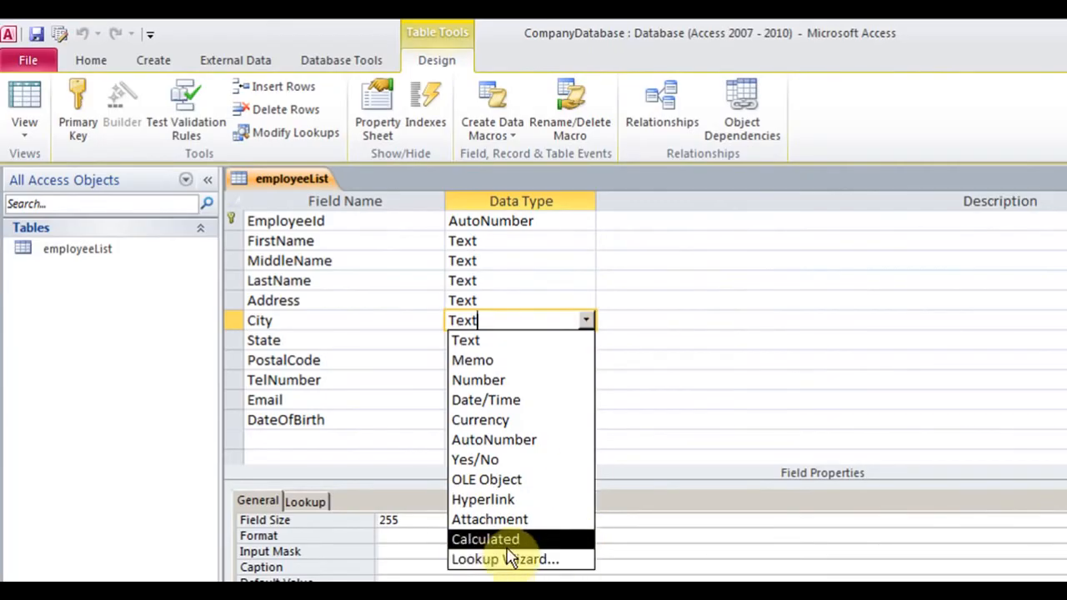
pyautogui.click(533, 565)
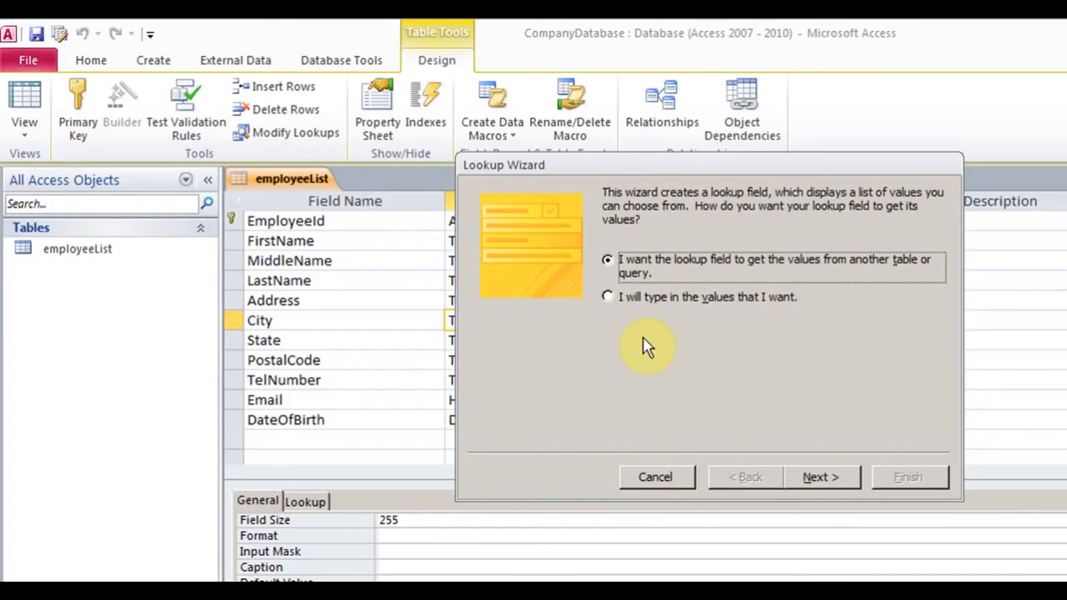
# Type Mumbai, Chennai and Delhi as City's lookup values and finish the wizard with label City
pyautogui.click(610, 302)
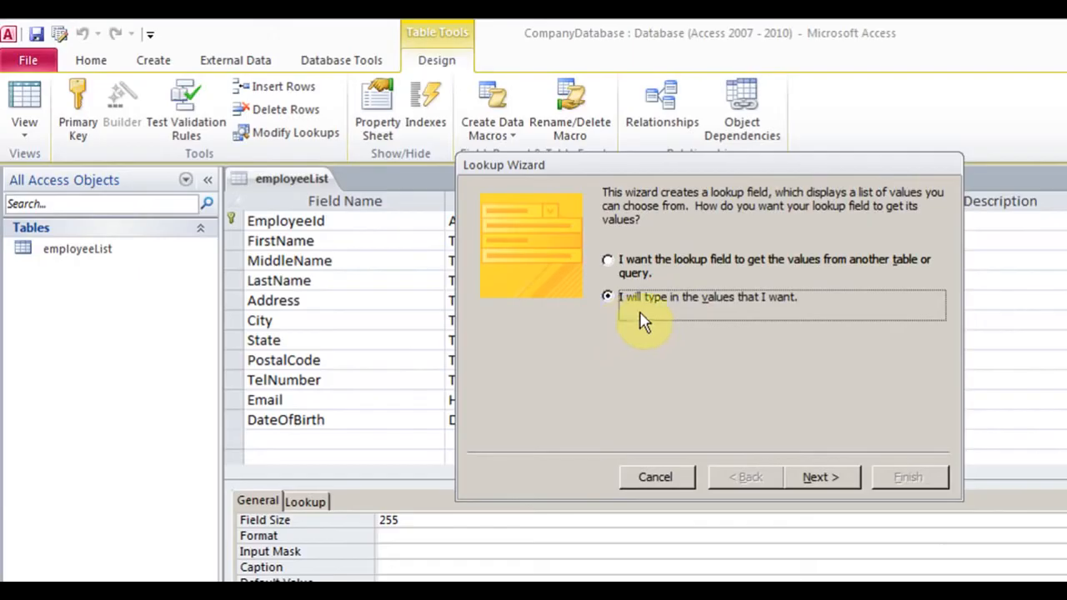
pyautogui.click(823, 490)
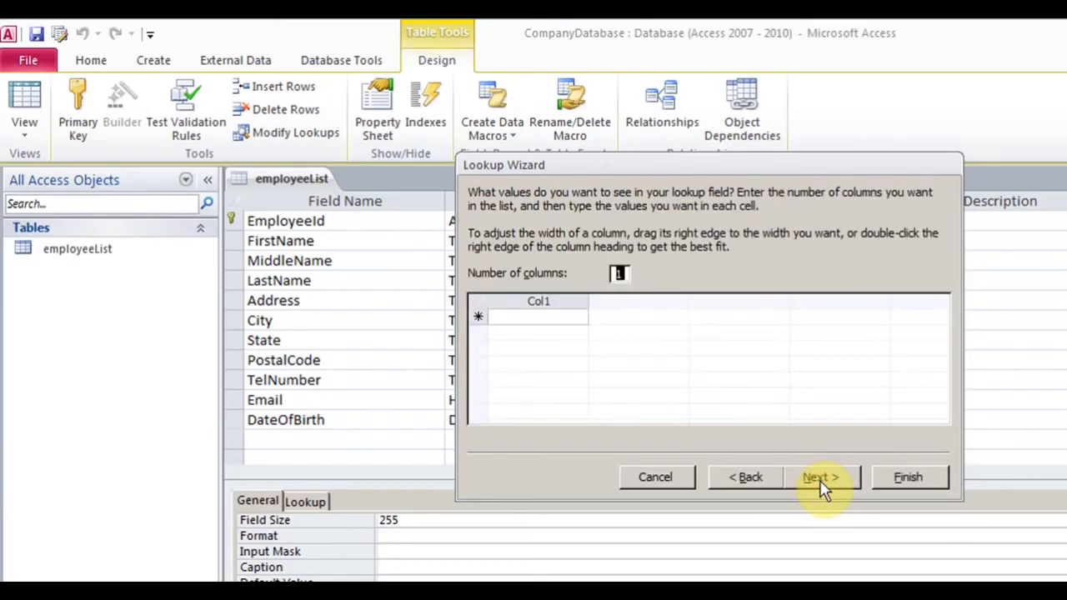
pyautogui.click(526, 317)
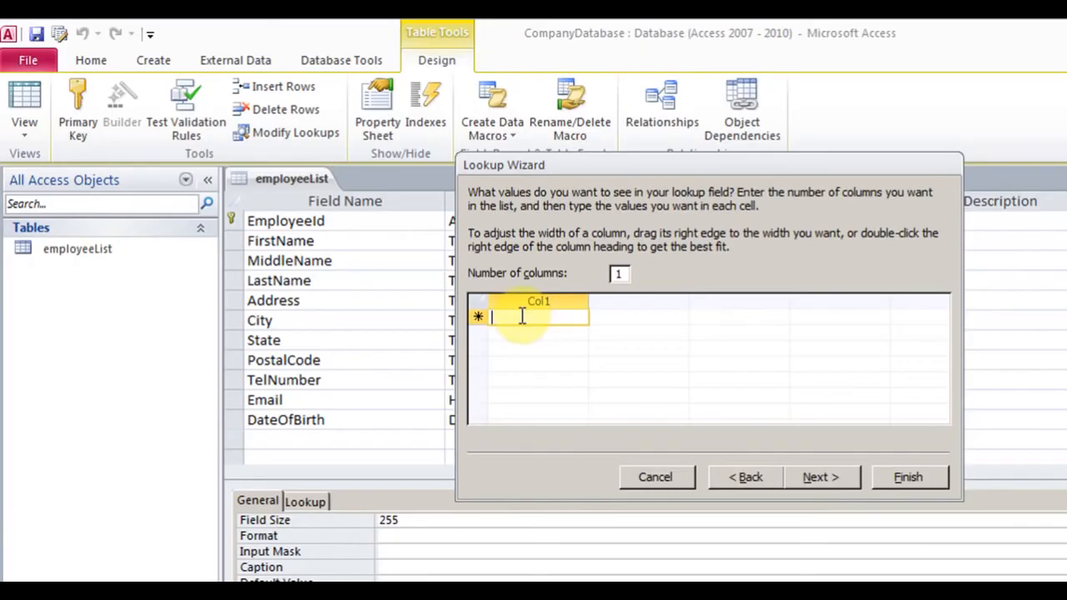
pyautogui.click(617, 274)
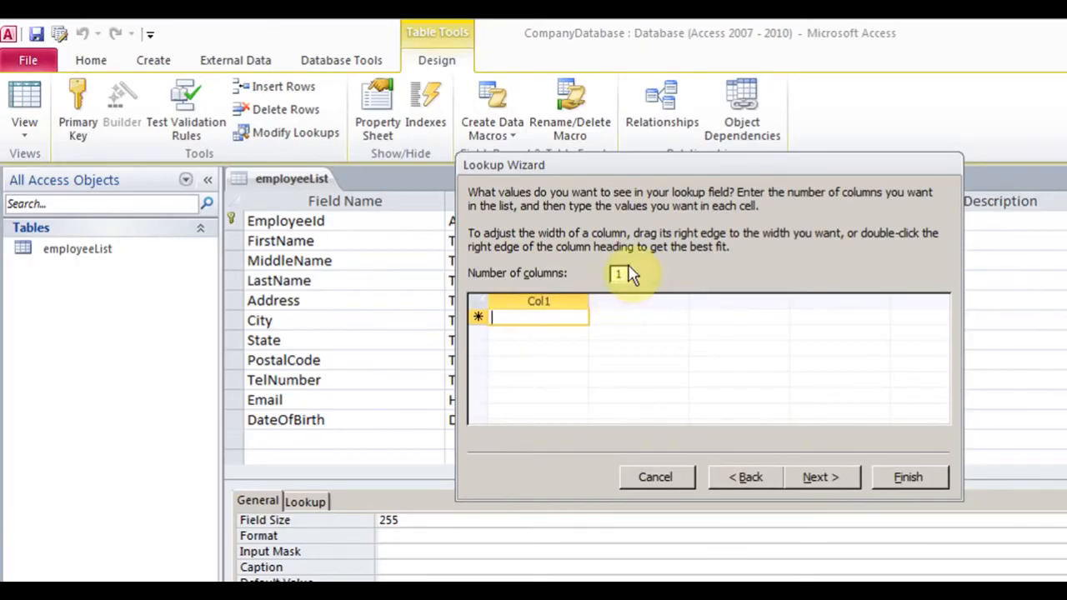
pyautogui.write('Mub')
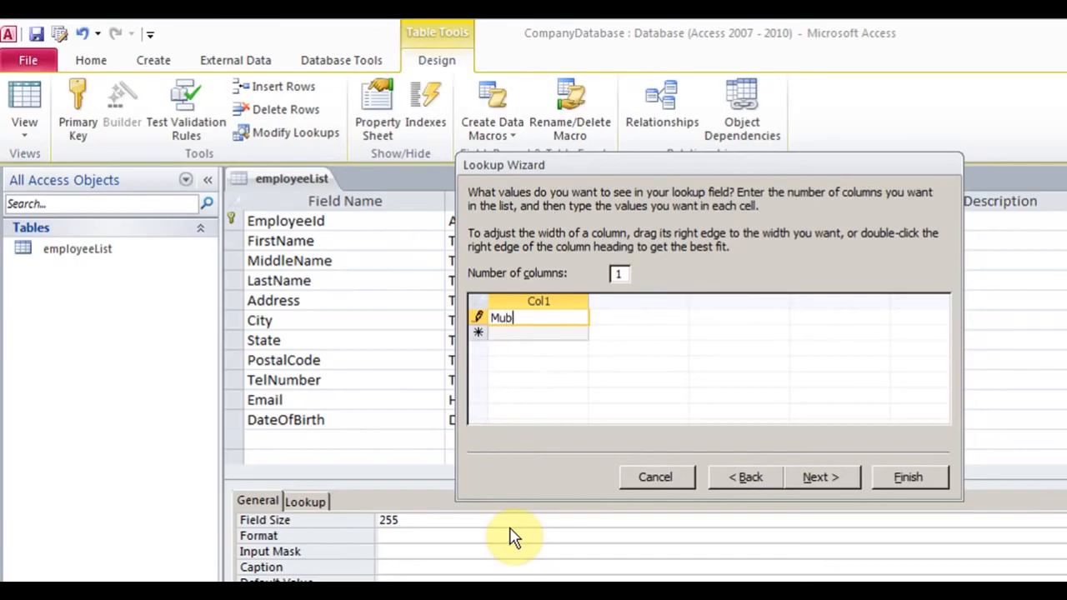
pyautogui.press('BackSpace')
pyautogui.write('mbai')
pyautogui.press('Return')
pyautogui.write('Chen')
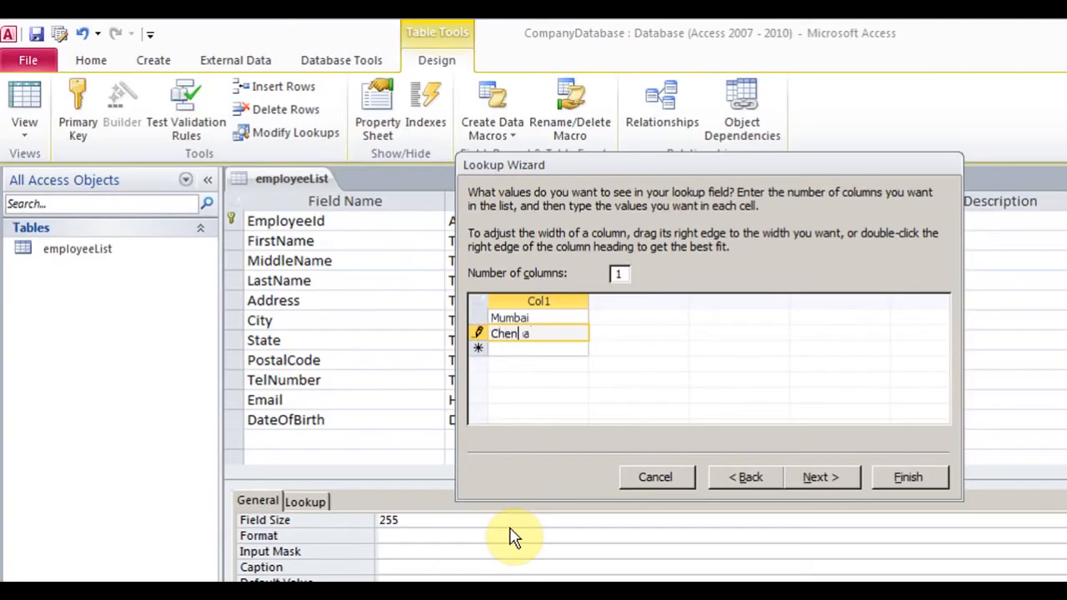
pyautogui.write('nai')
pyautogui.press('Return')
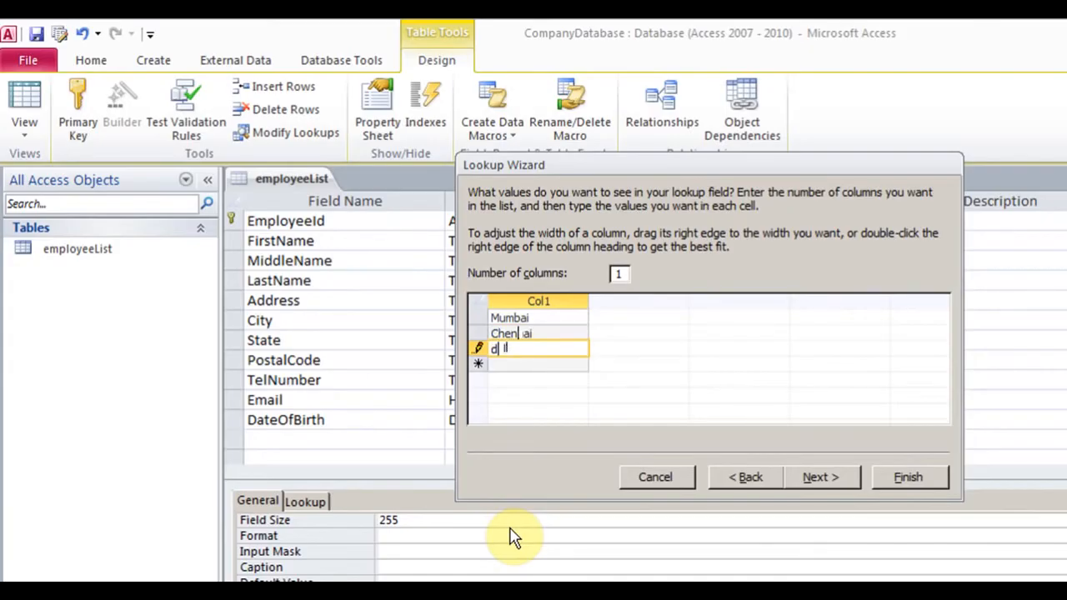
pyautogui.write('Delhi')
pyautogui.click(817, 477)
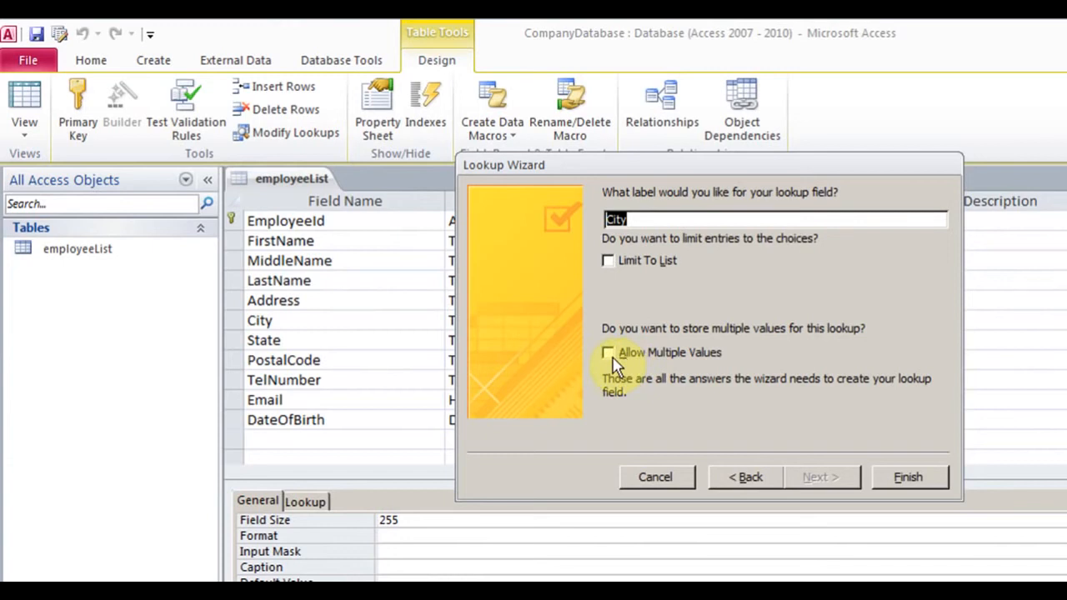
pyautogui.click(908, 479)
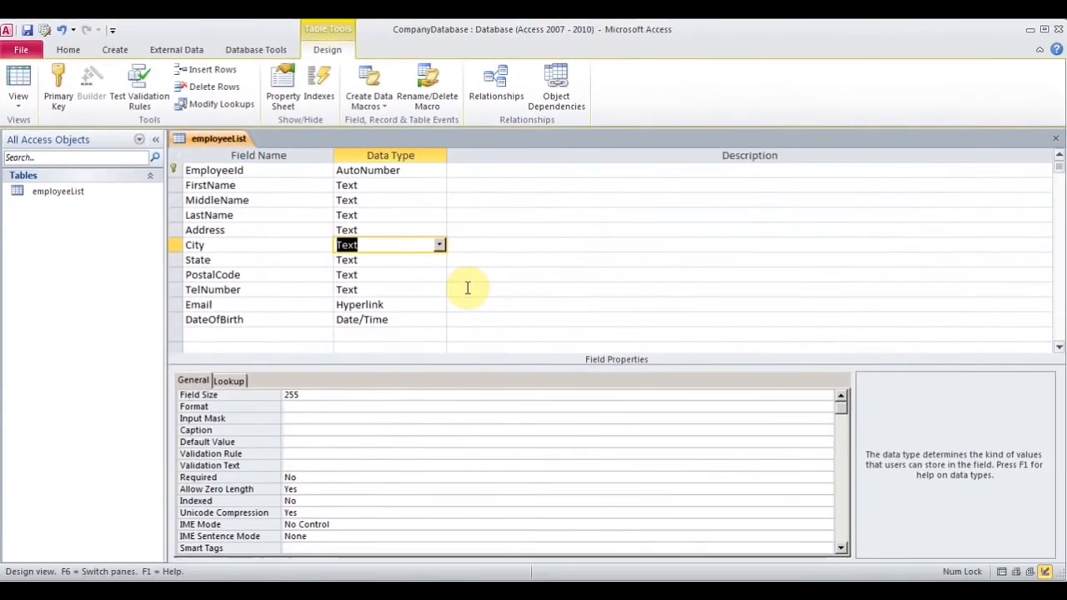
# Select City and view its Lookup tab, focusing the Row Source value list
pyautogui.click(285, 244)
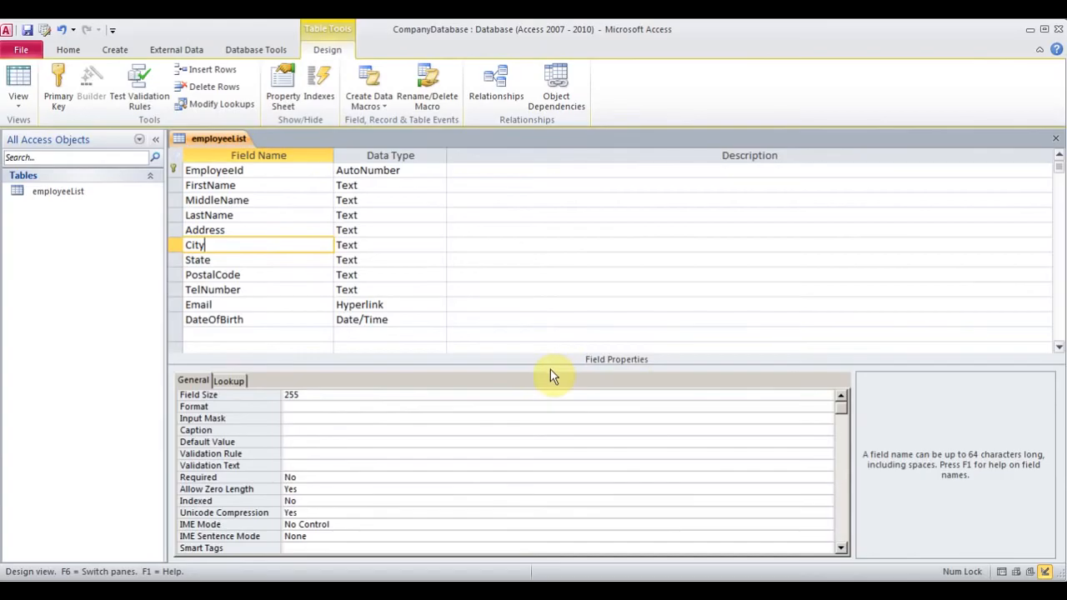
pyautogui.click(236, 380)
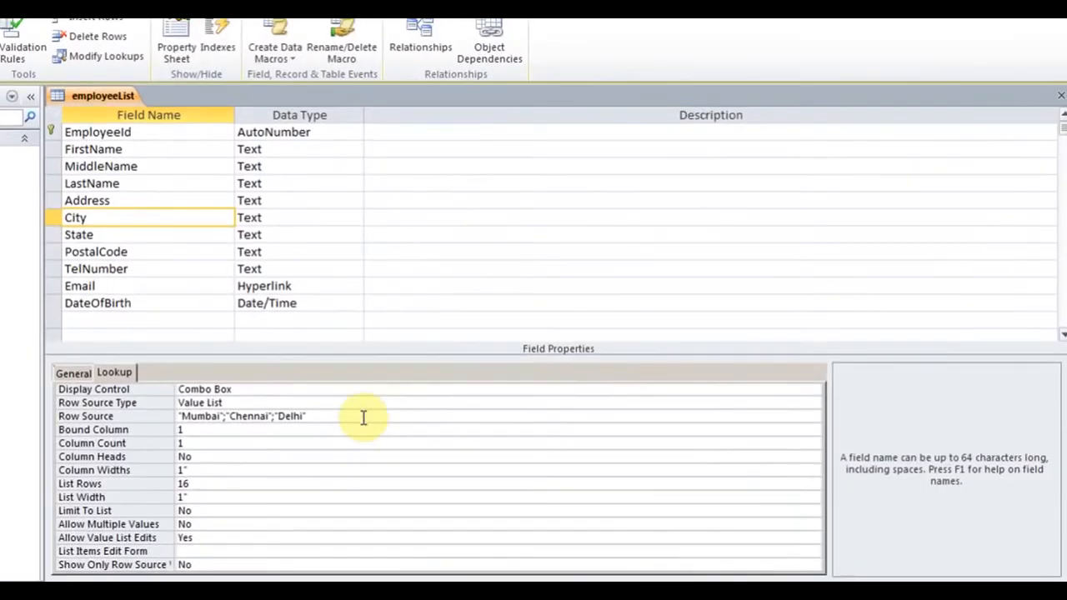
pyautogui.click(383, 419)
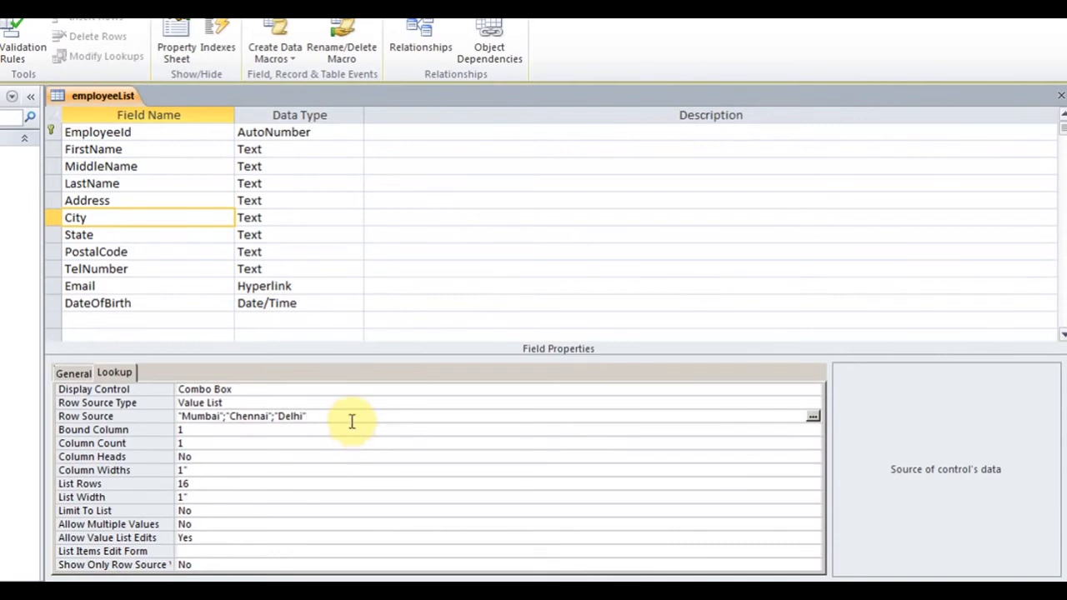
# Append Calcutta and Ahmedabad to City's Row Source list in Edit List Items
pyautogui.click(813, 417)
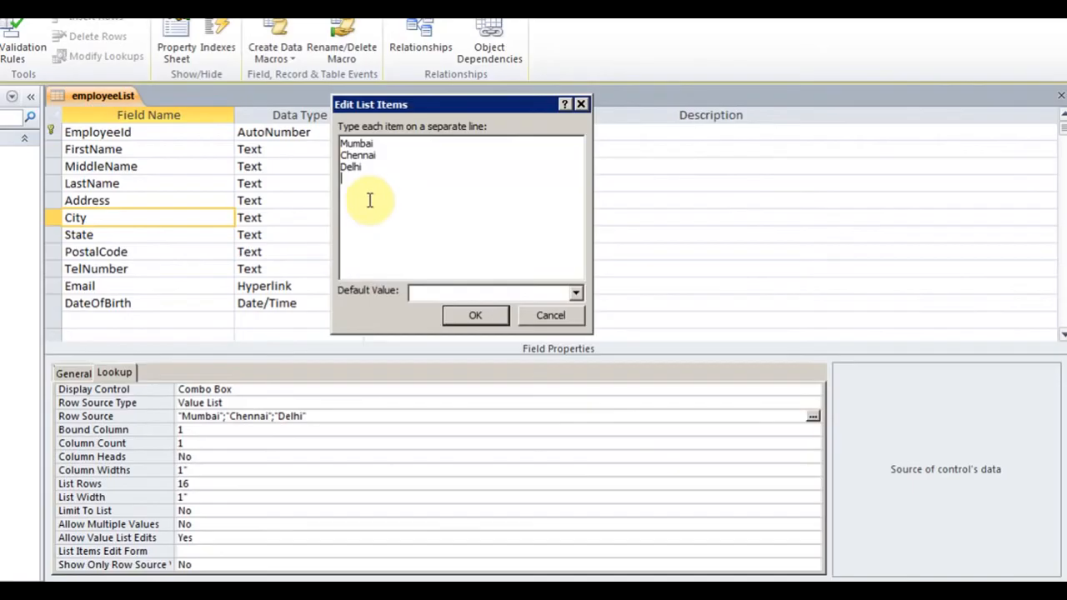
pyautogui.write('Calcutta ')
pyautogui.write('Ahmedamad')
pyautogui.press('BackSpace')
pyautogui.press('BackSpace')
pyautogui.press('BackSpace')
pyautogui.write('badd')
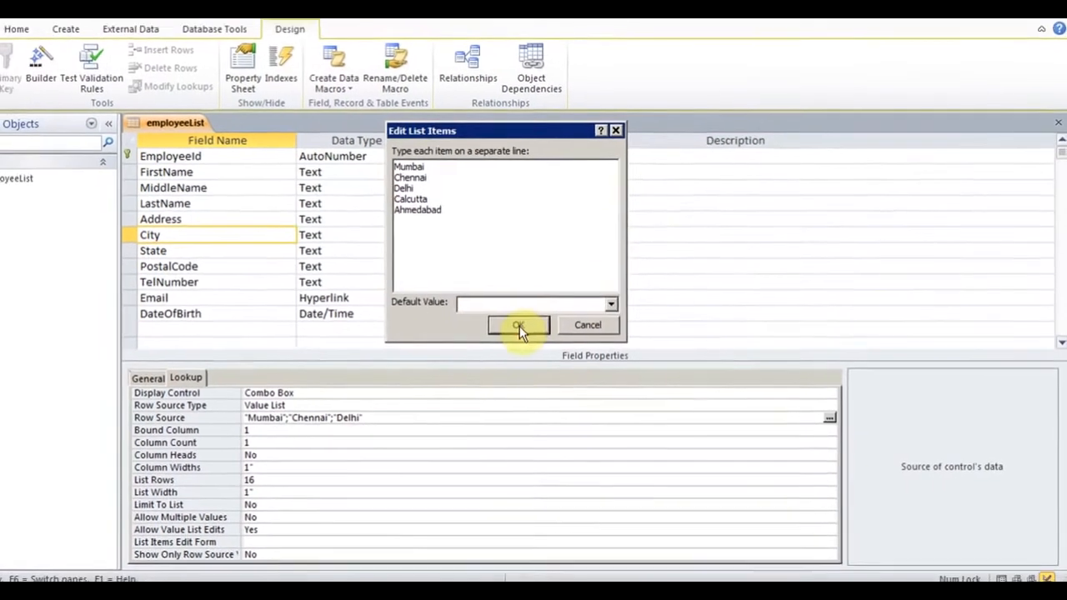
pyautogui.click(475, 315)
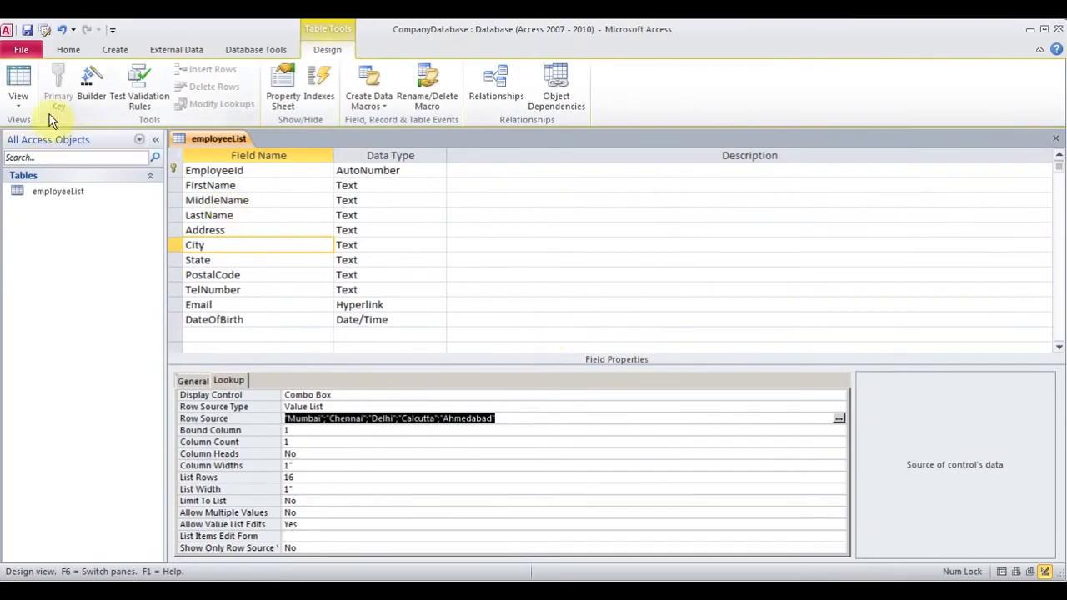
# Save employeeList in Datasheet View and check that the second record's City dropdown lists all five cities
pyautogui.click(20, 100)
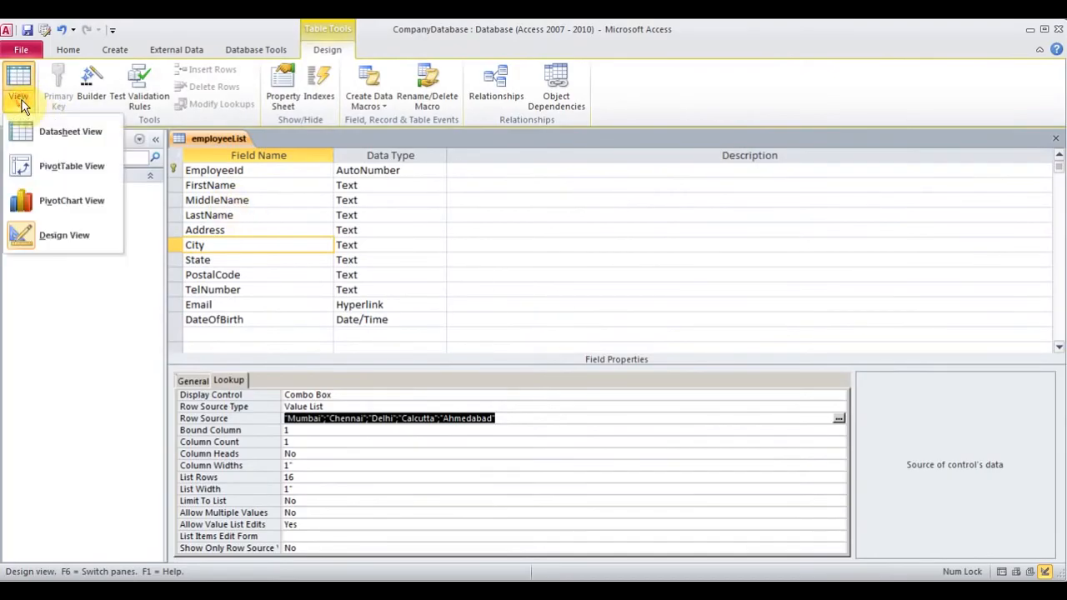
pyautogui.click(50, 133)
pyautogui.click(508, 349)
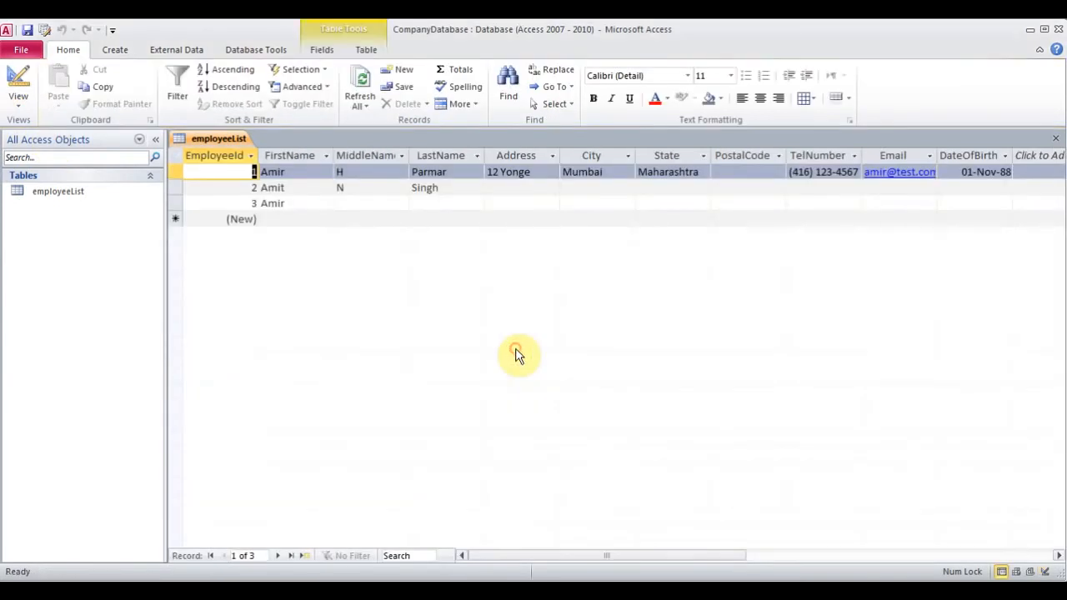
pyautogui.click(584, 189)
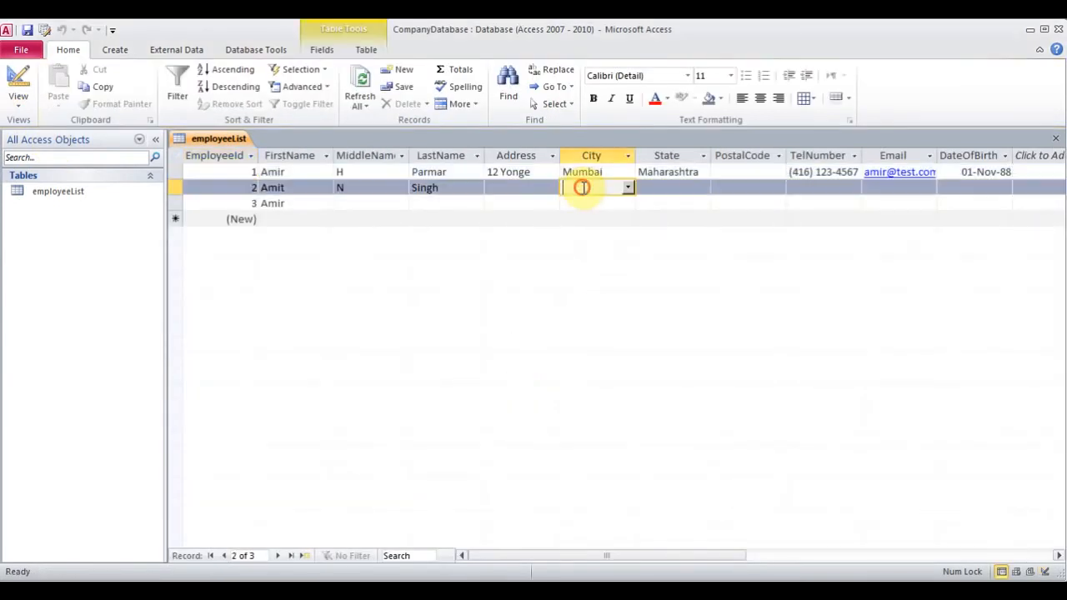
pyautogui.click(626, 190)
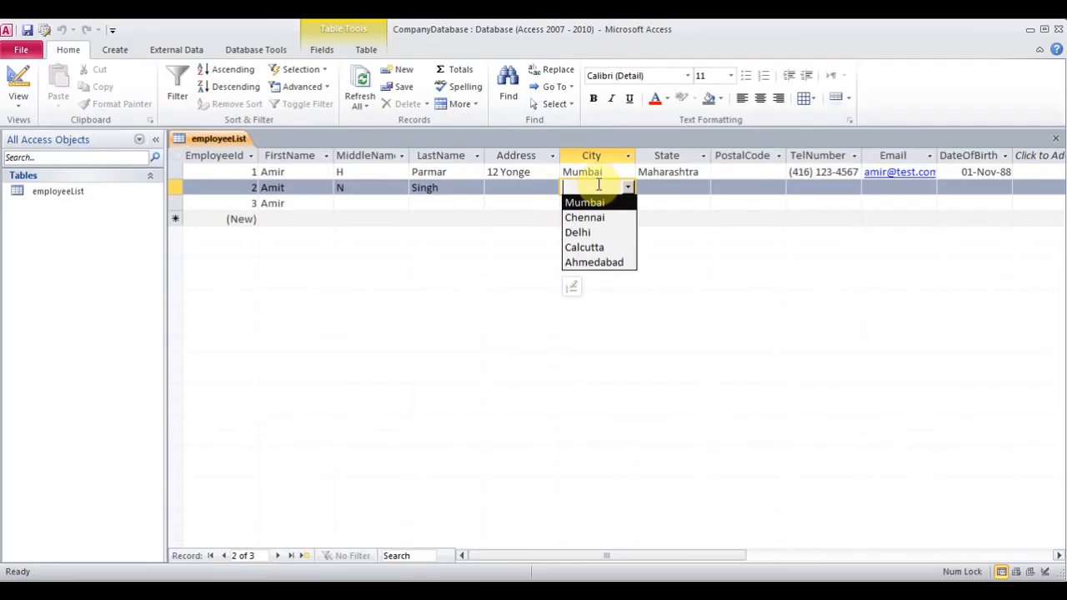
pyautogui.click(672, 184)
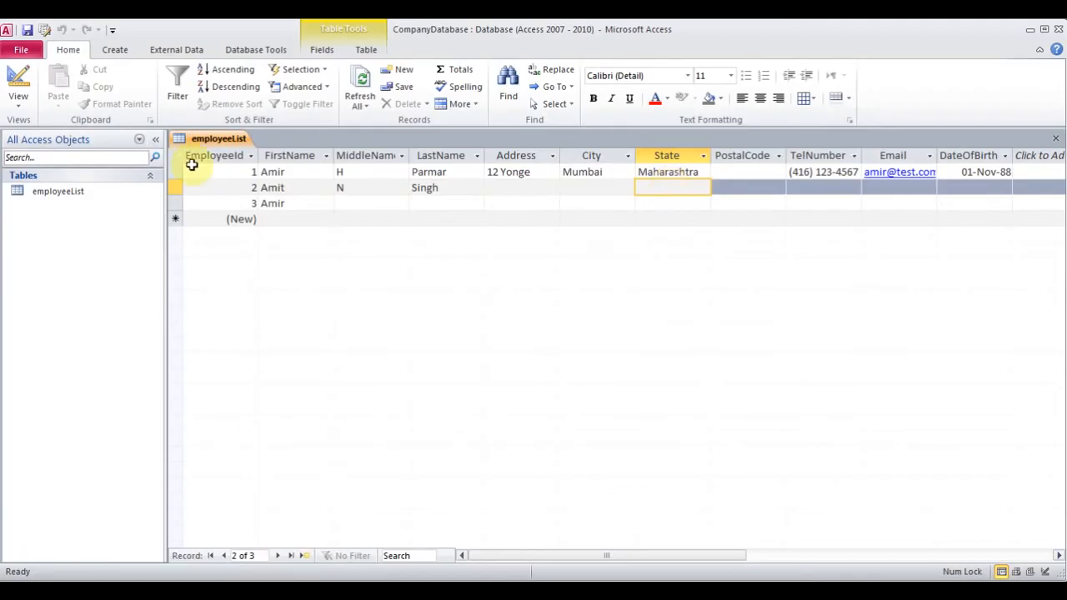
# In Design View, set the City field's Default Value to Mumbai
pyautogui.click(20, 105)
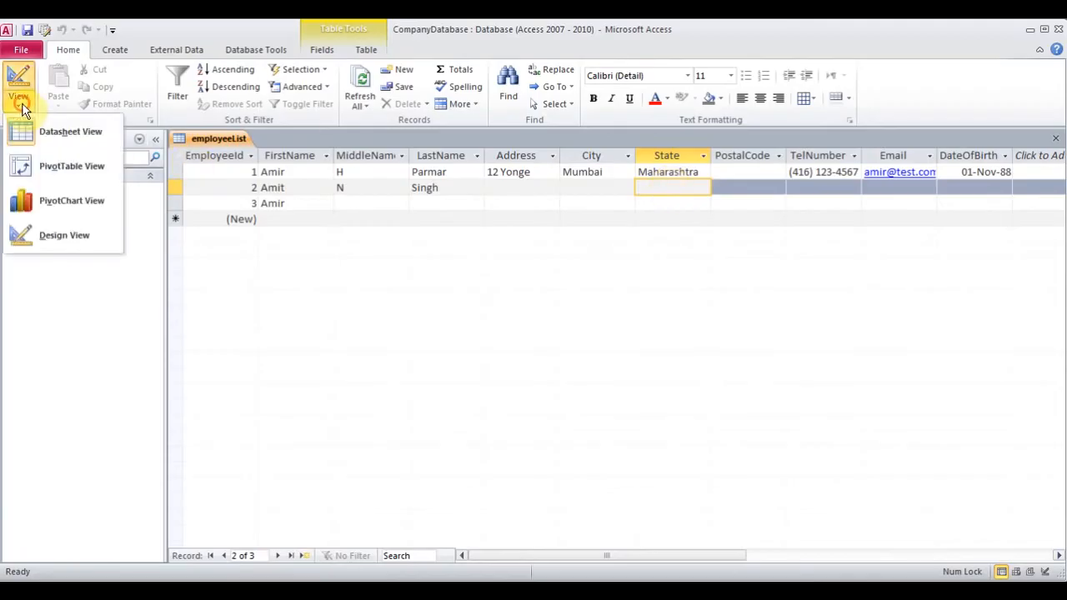
pyautogui.click(42, 239)
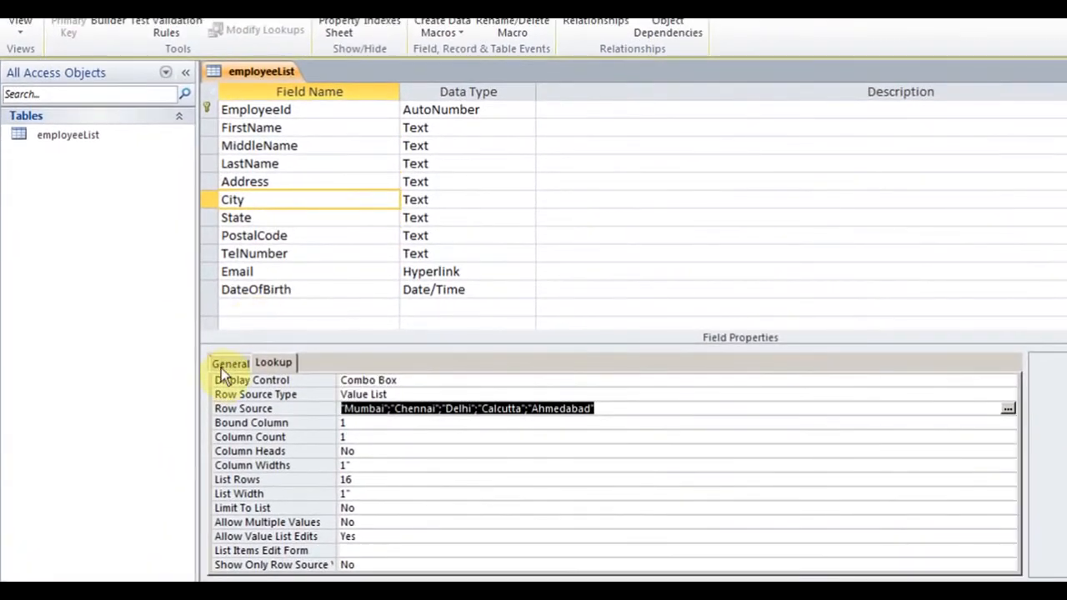
pyautogui.click(225, 367)
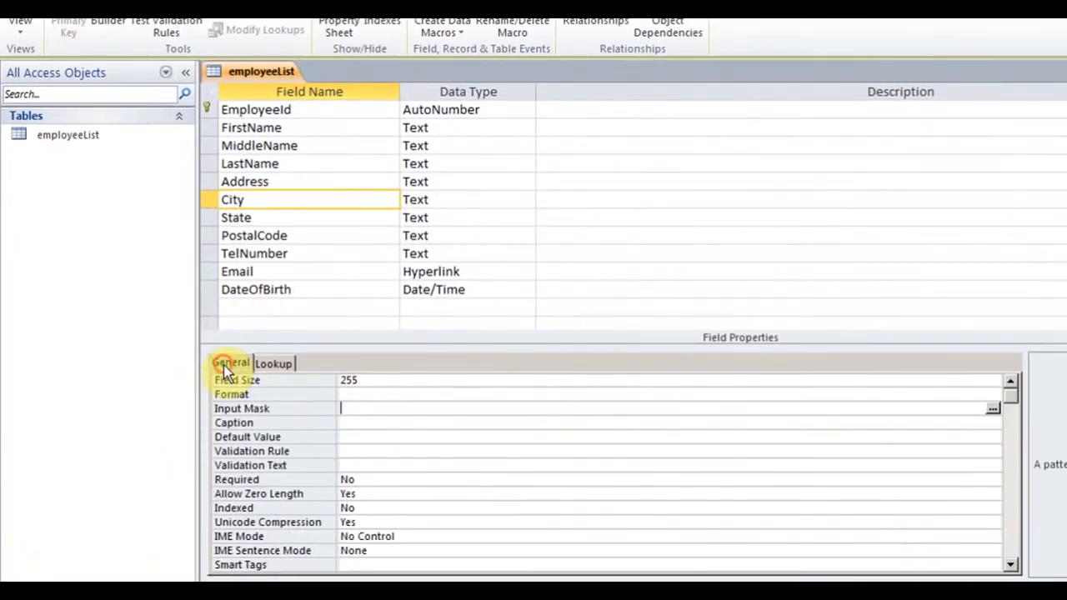
pyautogui.click(279, 408)
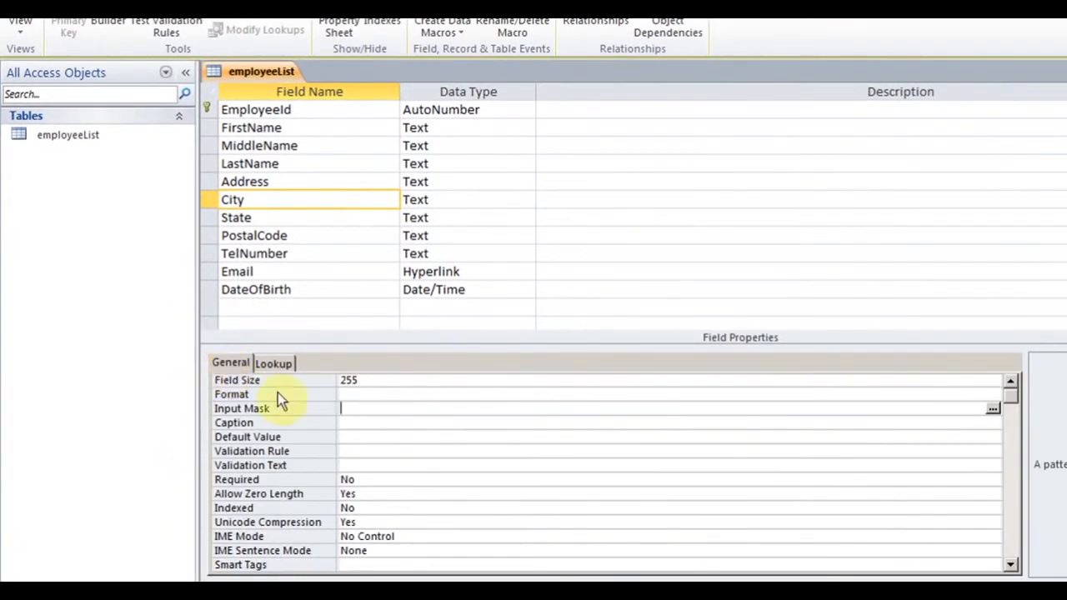
pyautogui.click(358, 435)
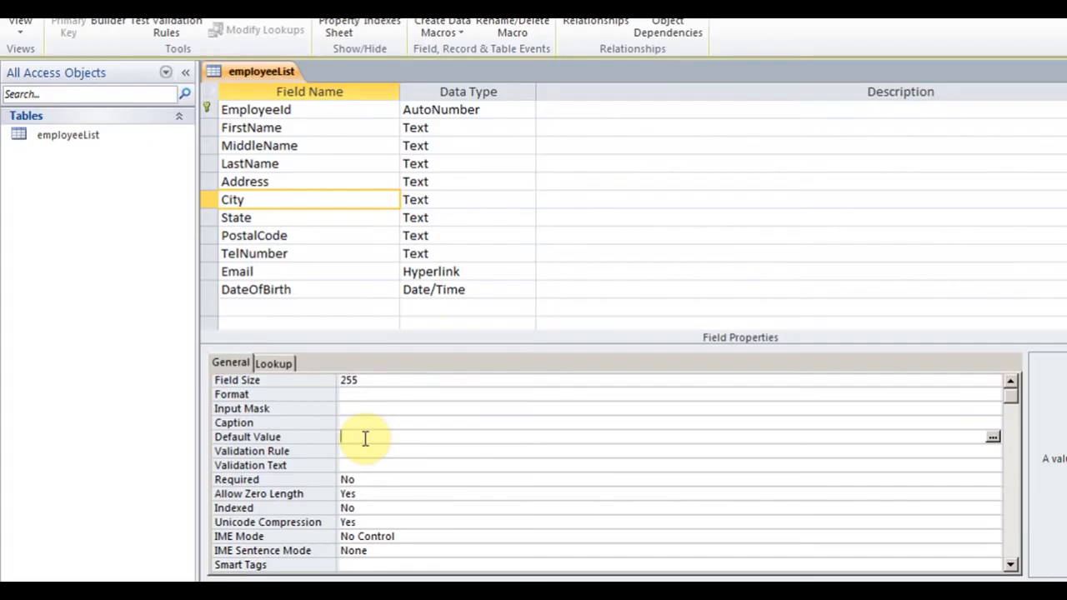
pyautogui.write('\\')
pyautogui.press('BackSpace')
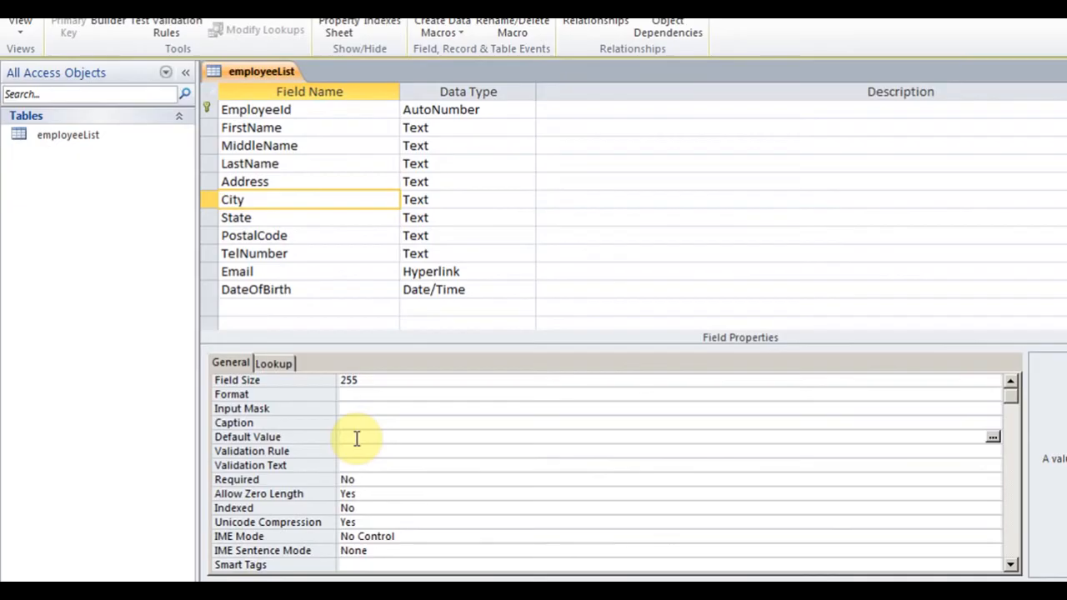
pyautogui.write('Mumbai')
pyautogui.click(361, 419)
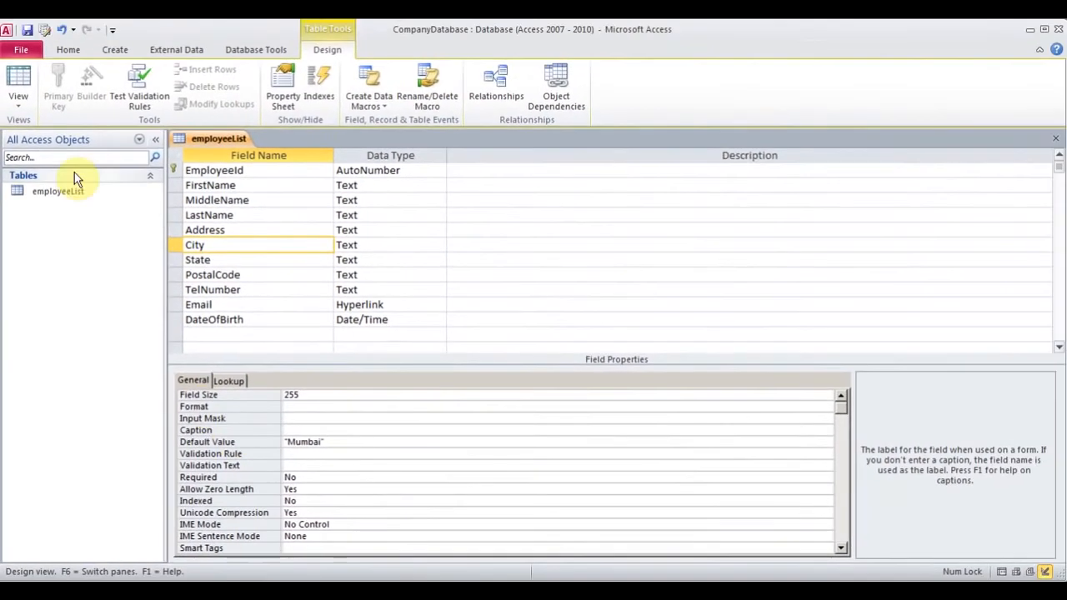
# Save the table in Datasheet View, then return to Design View
pyautogui.click(26, 105)
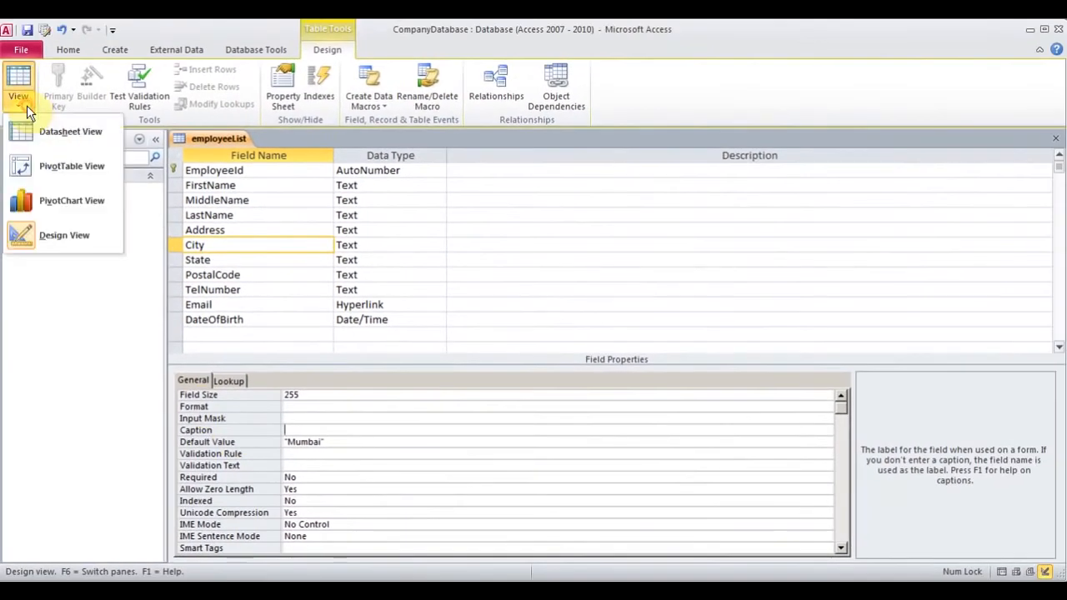
pyautogui.click(71, 134)
pyautogui.click(503, 350)
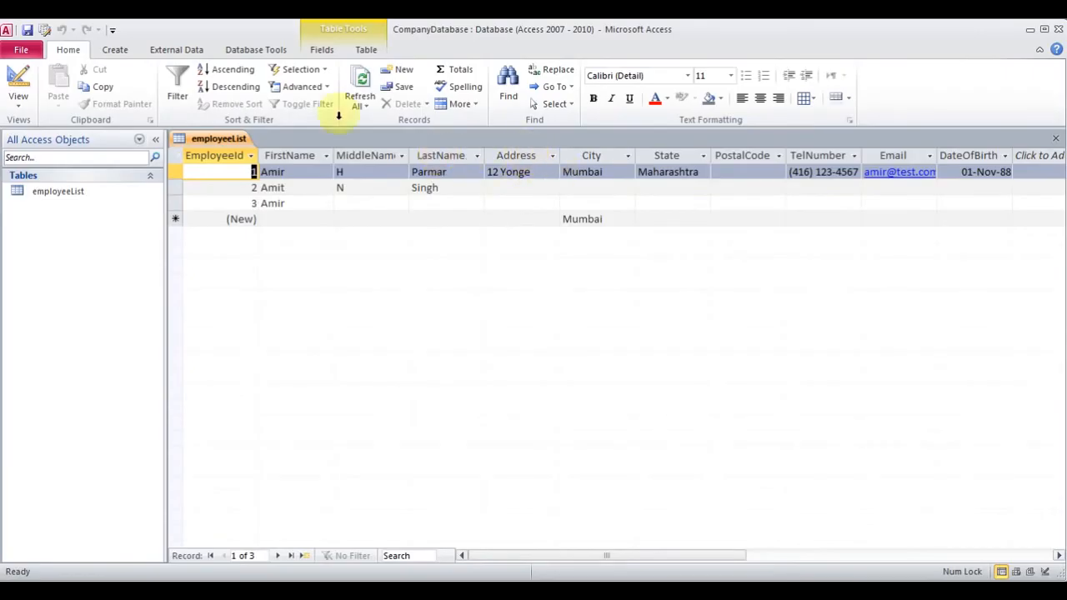
pyautogui.click(23, 104)
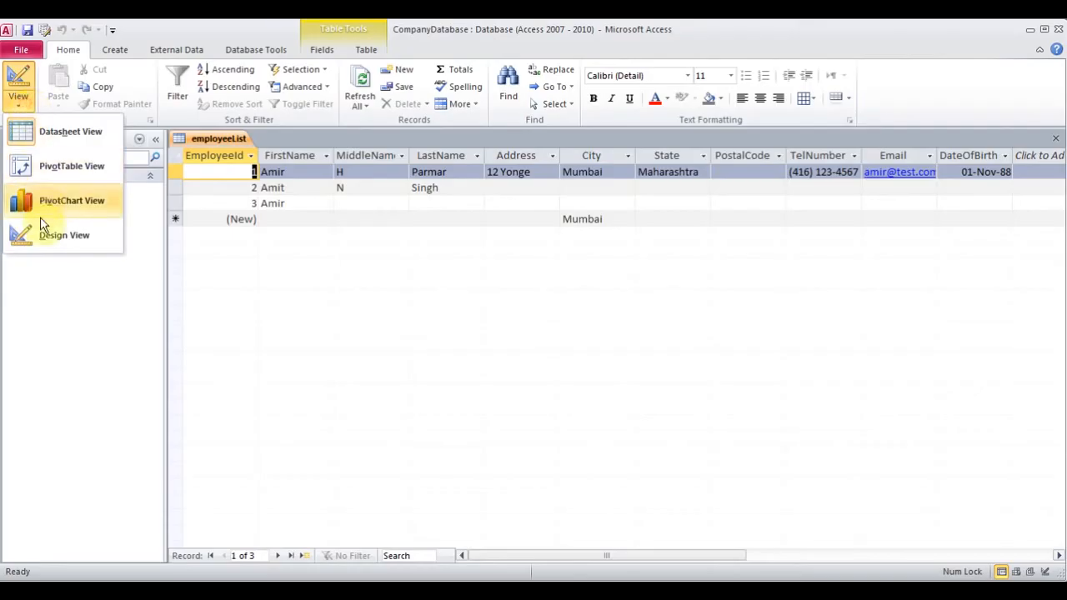
pyautogui.click(40, 239)
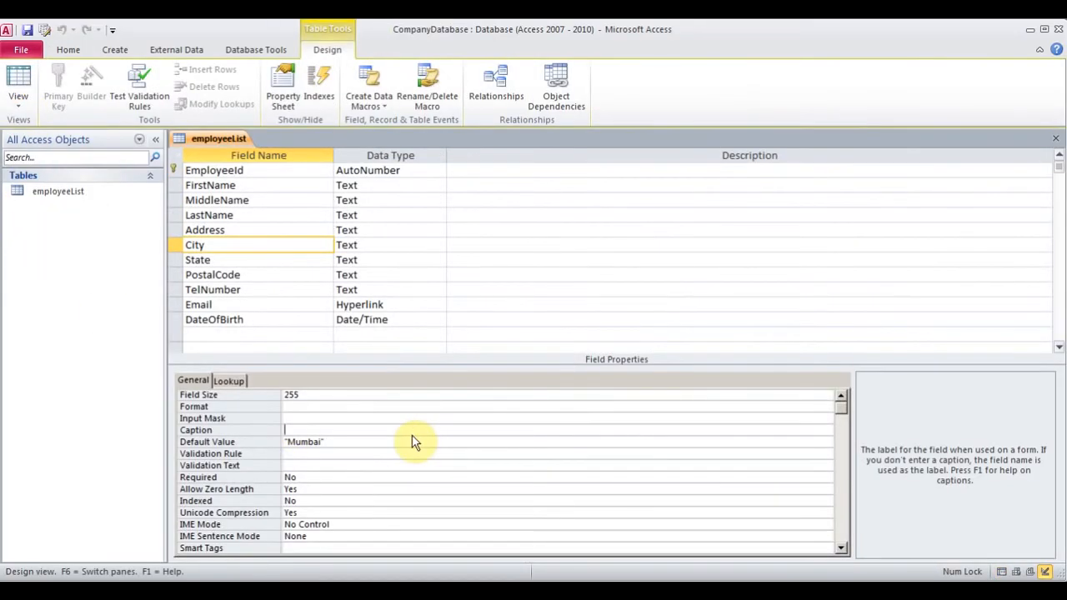
# Enter 'Choose a City' as the City field's Caption
pyautogui.write('Choose a City')
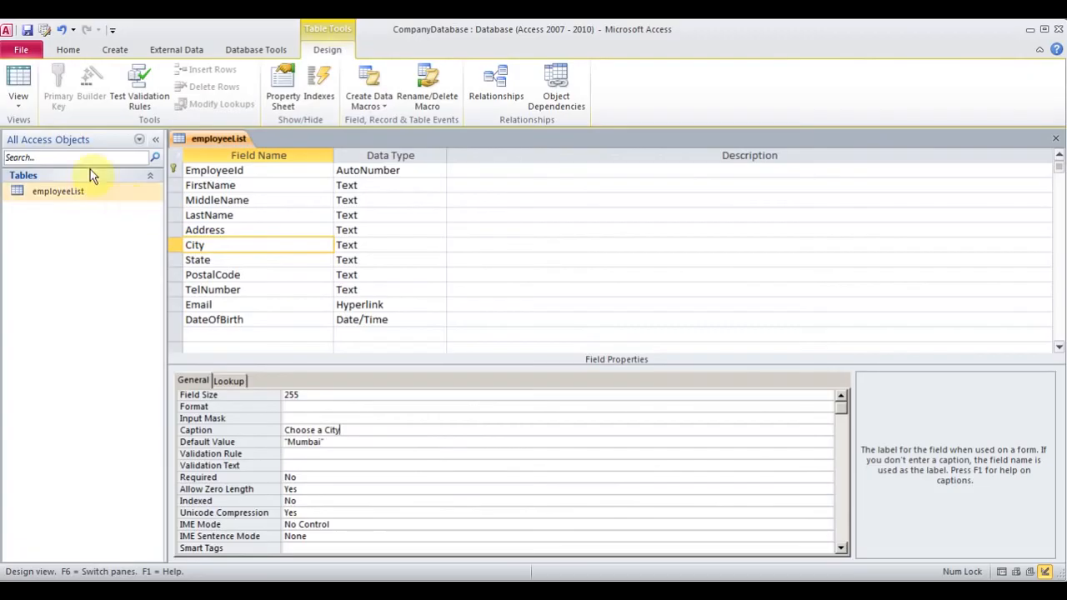
# Save the table, widen the Choose a City column in Datasheet View, then go back to Design View
pyautogui.click(26, 104)
pyautogui.click(42, 139)
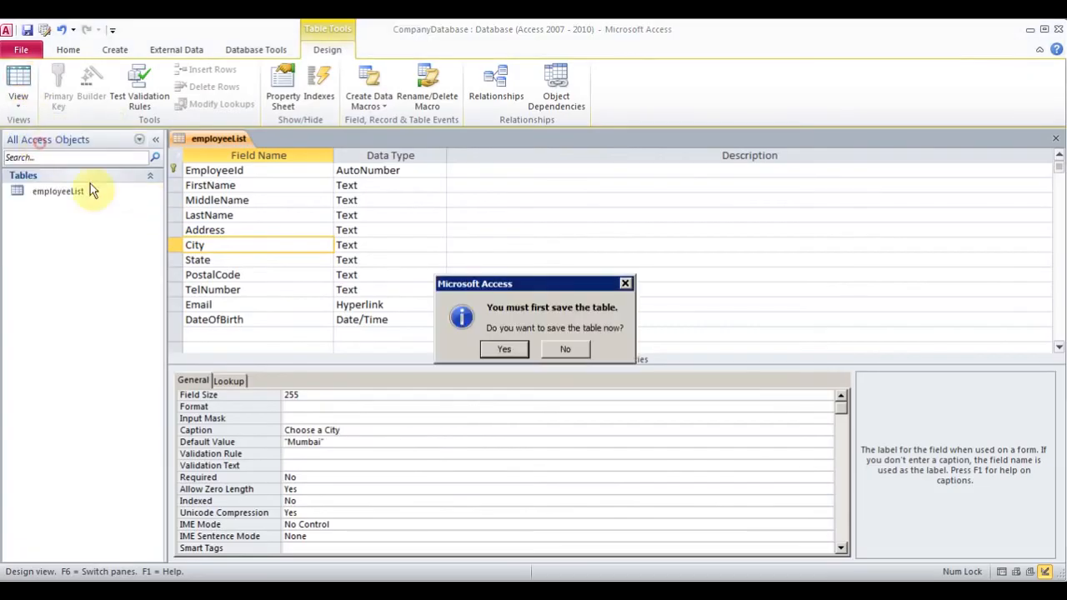
pyautogui.click(507, 351)
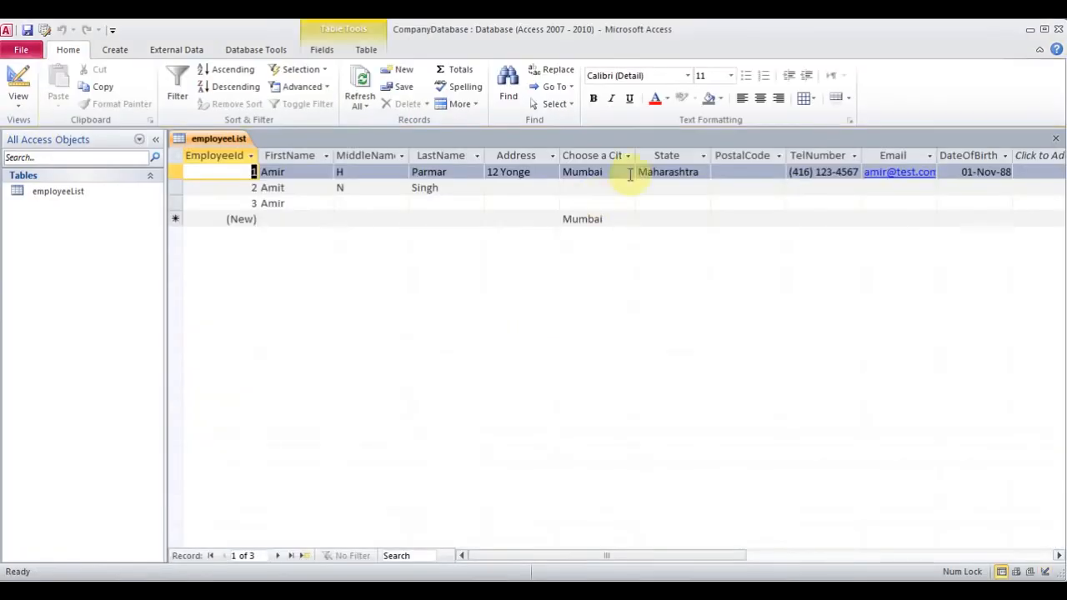
pyautogui.moveTo(636, 156); pyautogui.dragTo(661, 155)
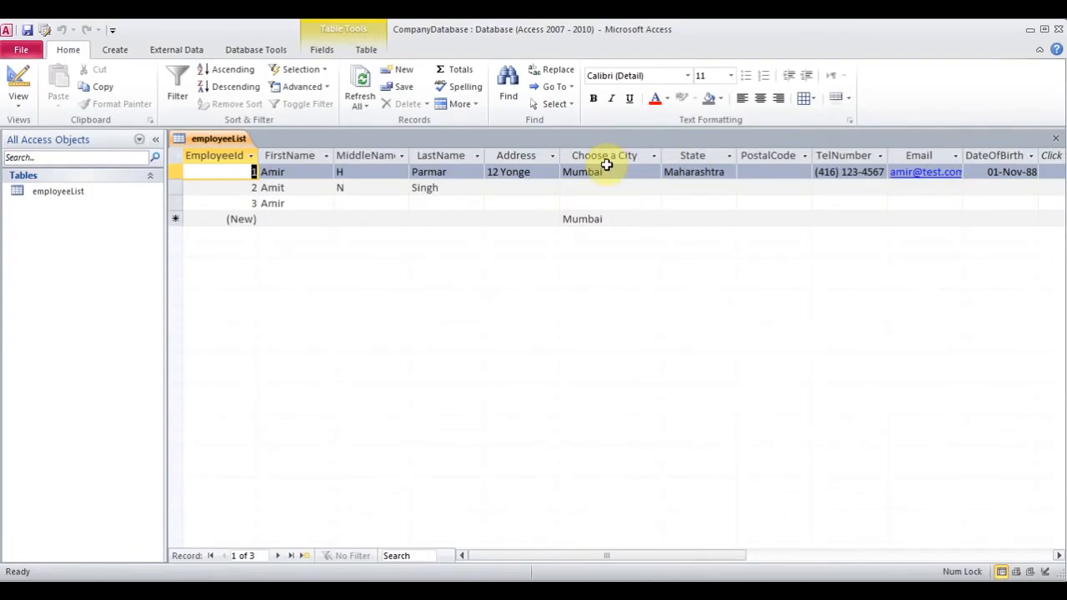
pyautogui.click(23, 112)
pyautogui.click(58, 236)
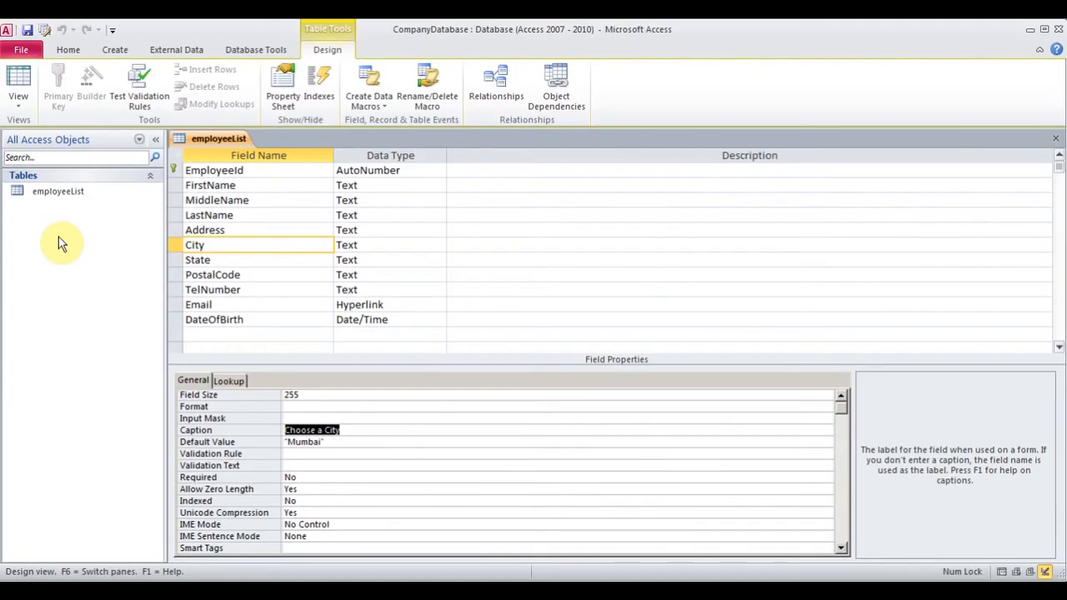
pyautogui.click(234, 245)
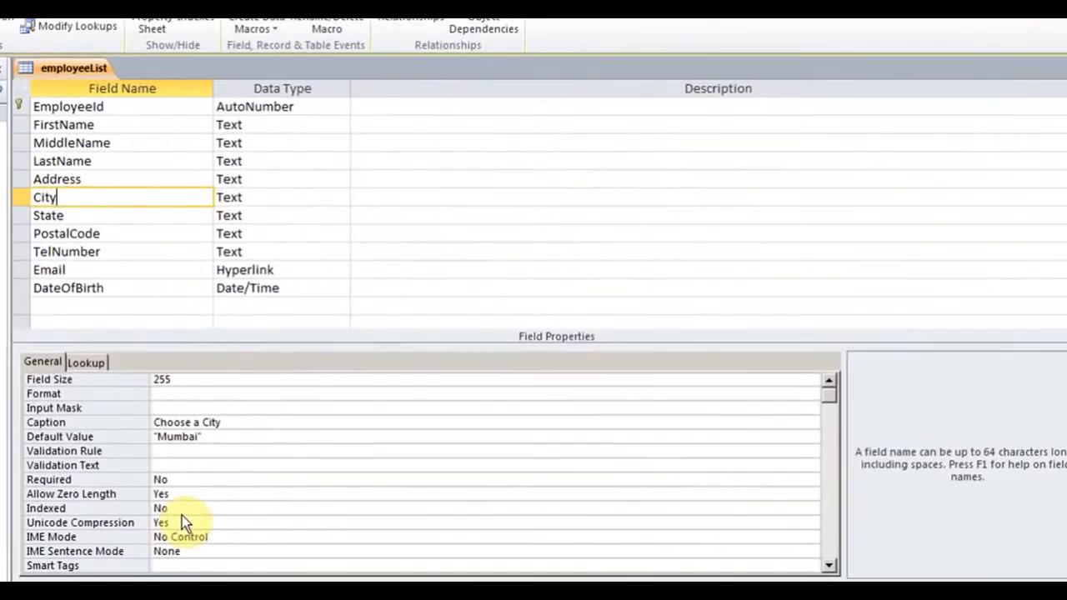
pyautogui.click(176, 479)
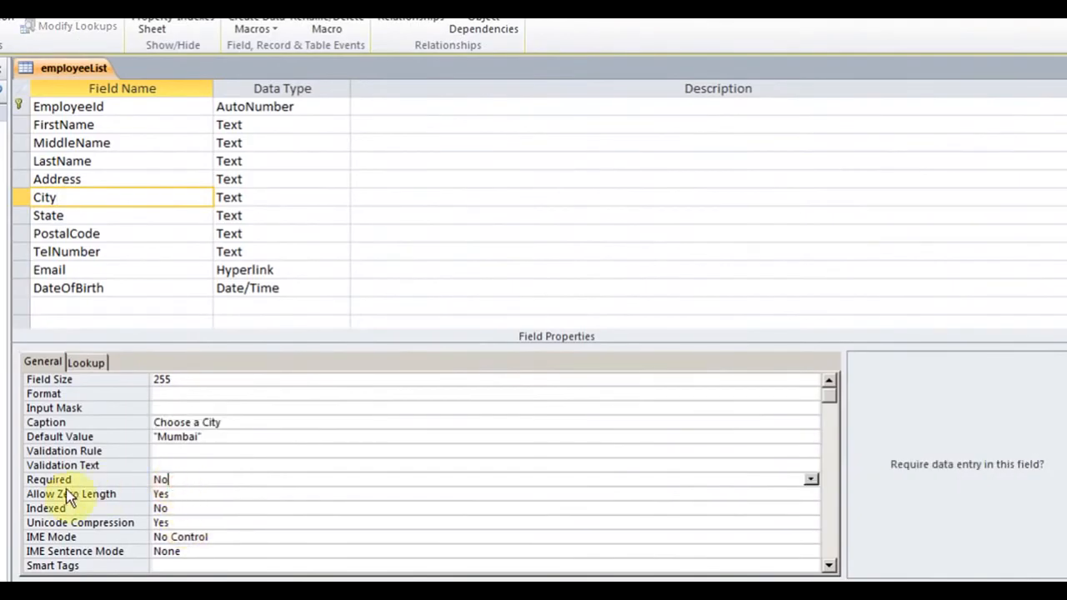
pyautogui.doubleClick(425, 485)
pyautogui.click(90, 363)
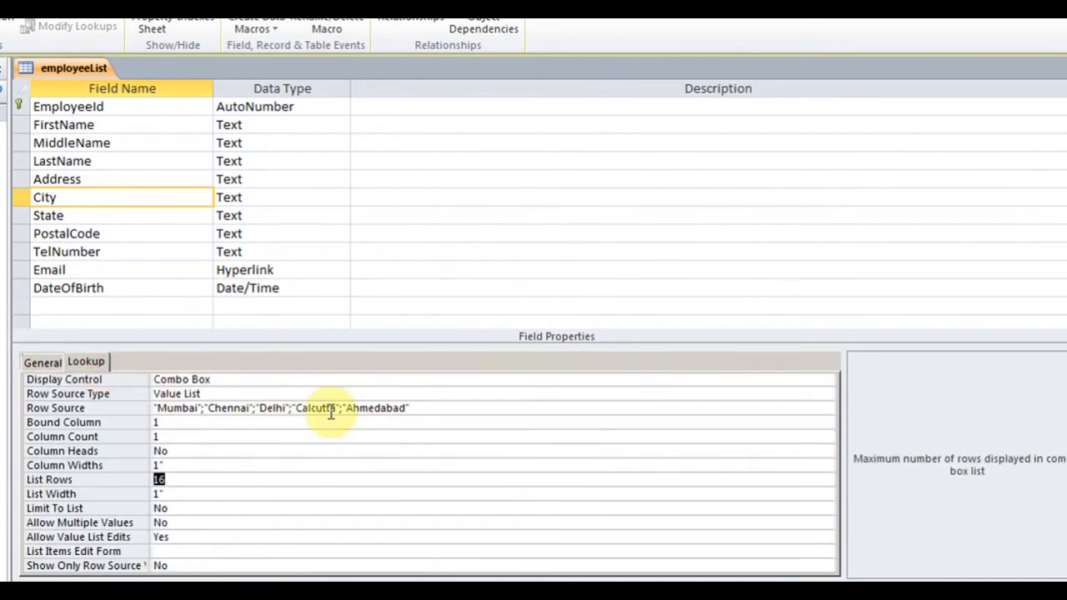
pyautogui.click(178, 508)
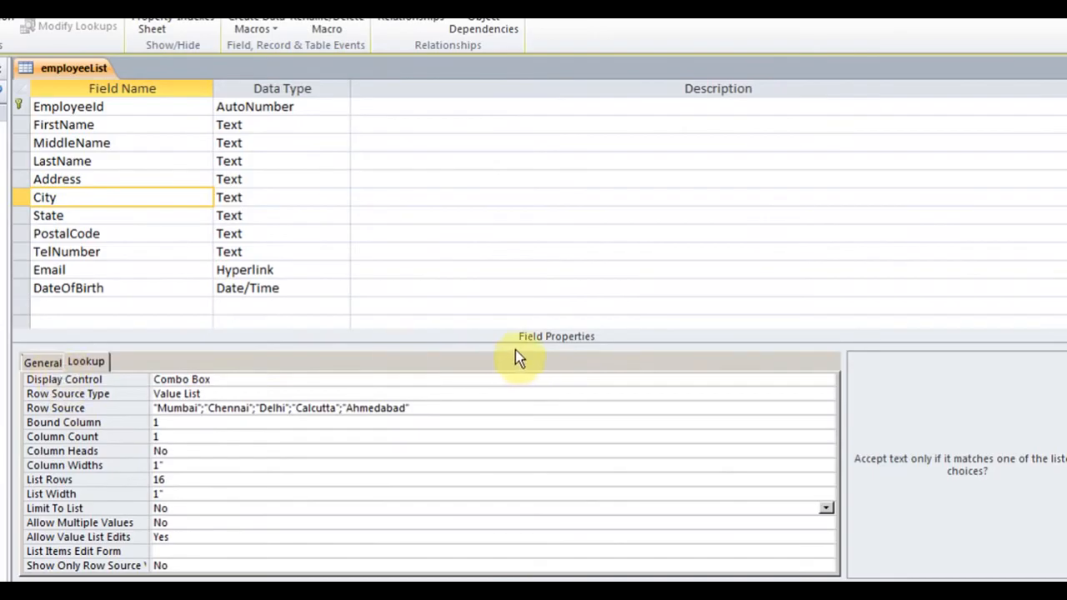
pyautogui.click(46, 363)
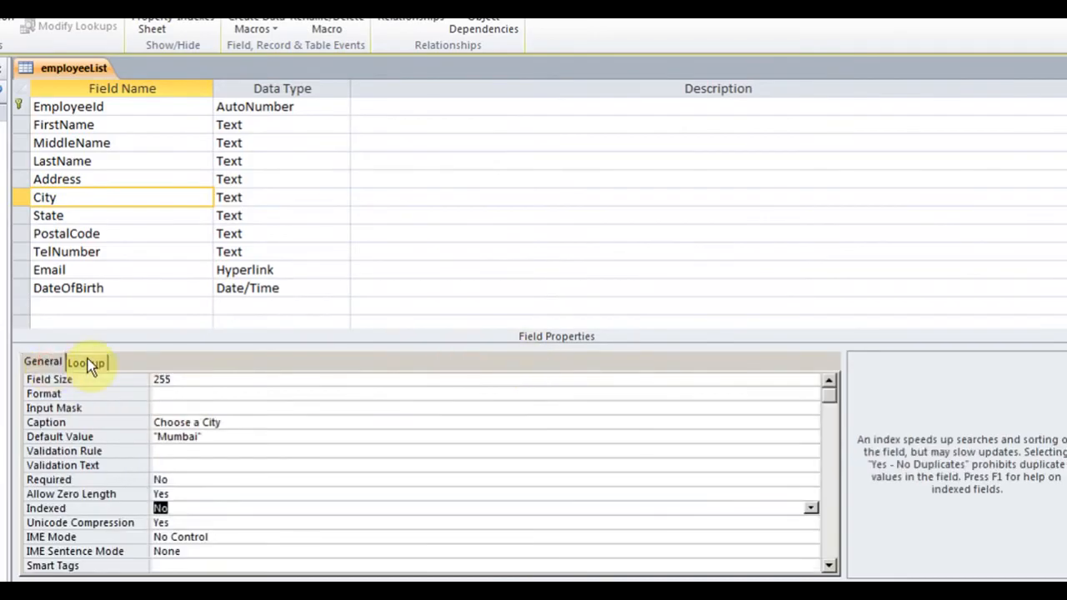
pyautogui.click(88, 363)
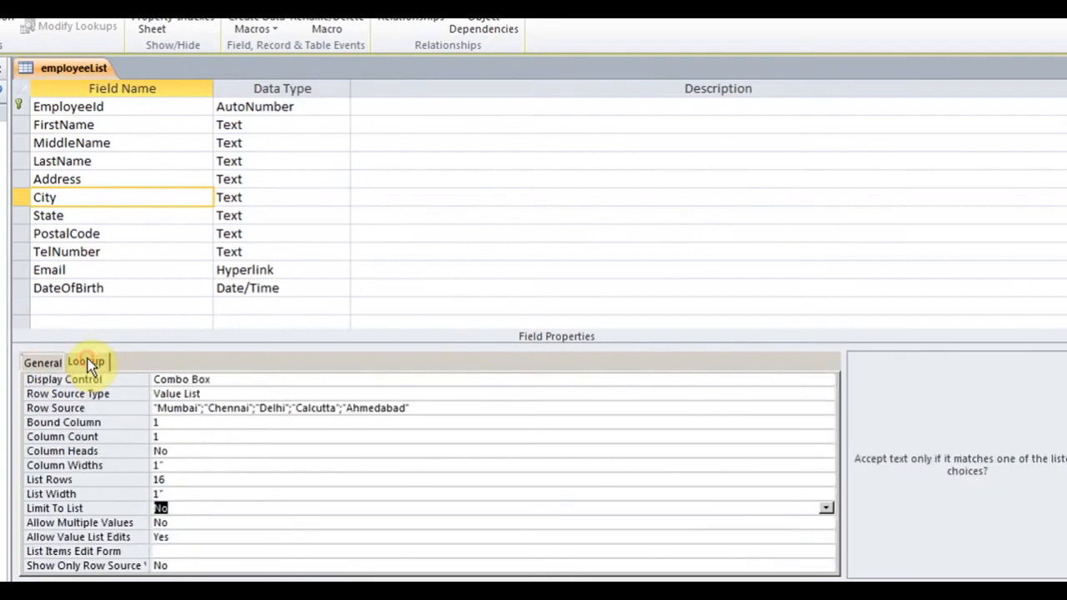
pyautogui.click(44, 363)
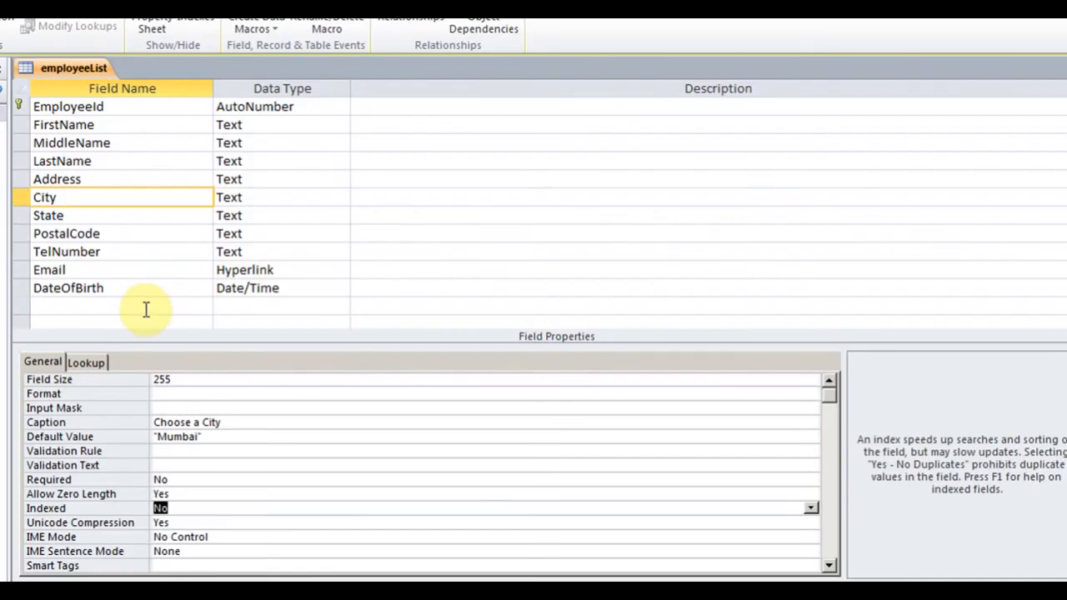
# Add a Picture field with the Attachment data type after DateOfBirth
pyautogui.click(280, 234)
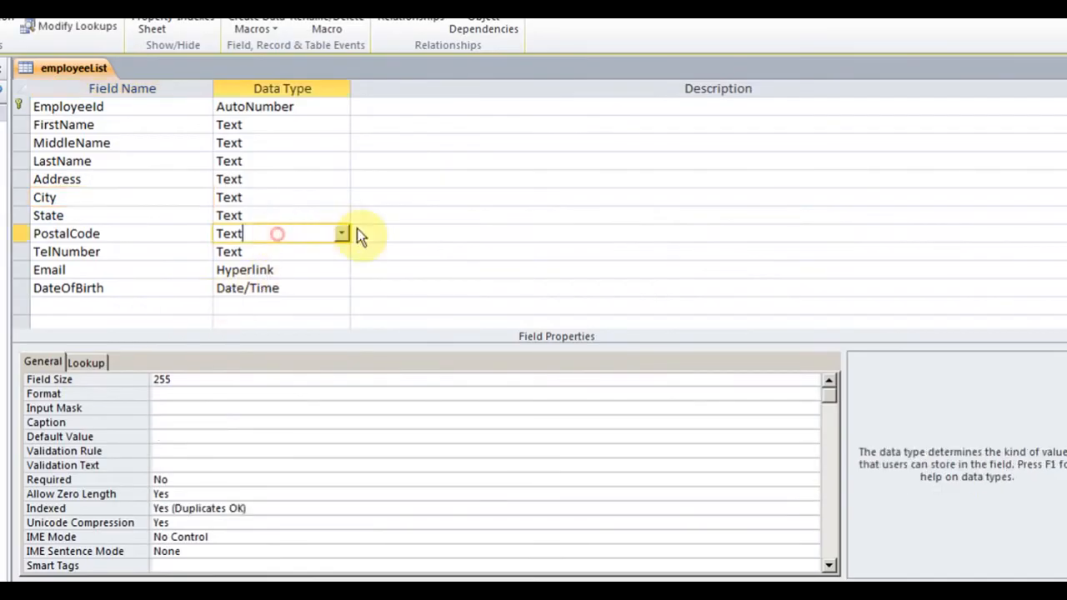
pyautogui.click(343, 235)
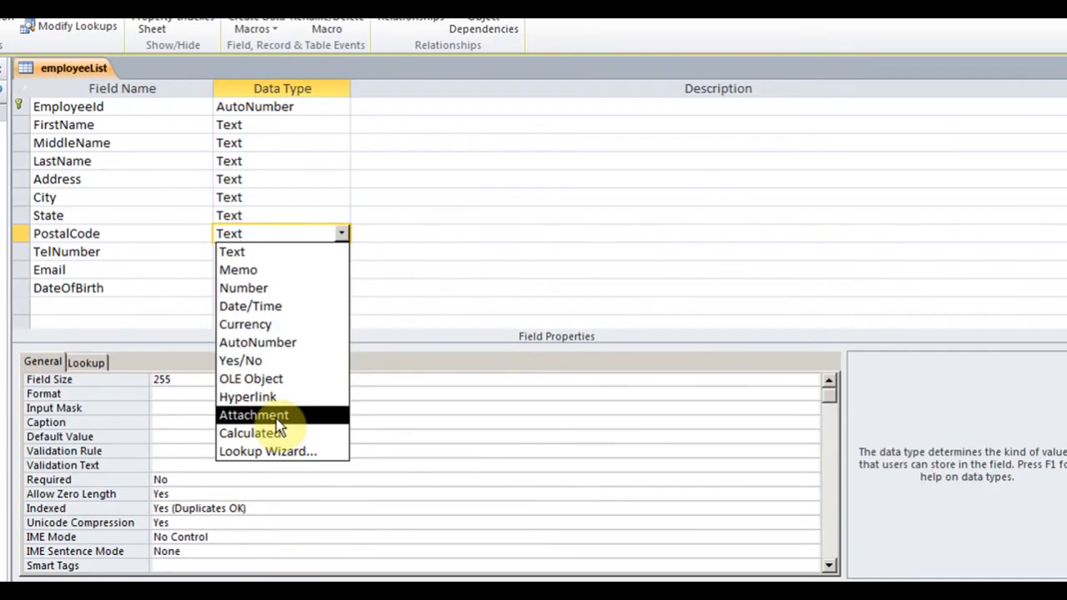
pyautogui.click(142, 310)
pyautogui.write('Picture')
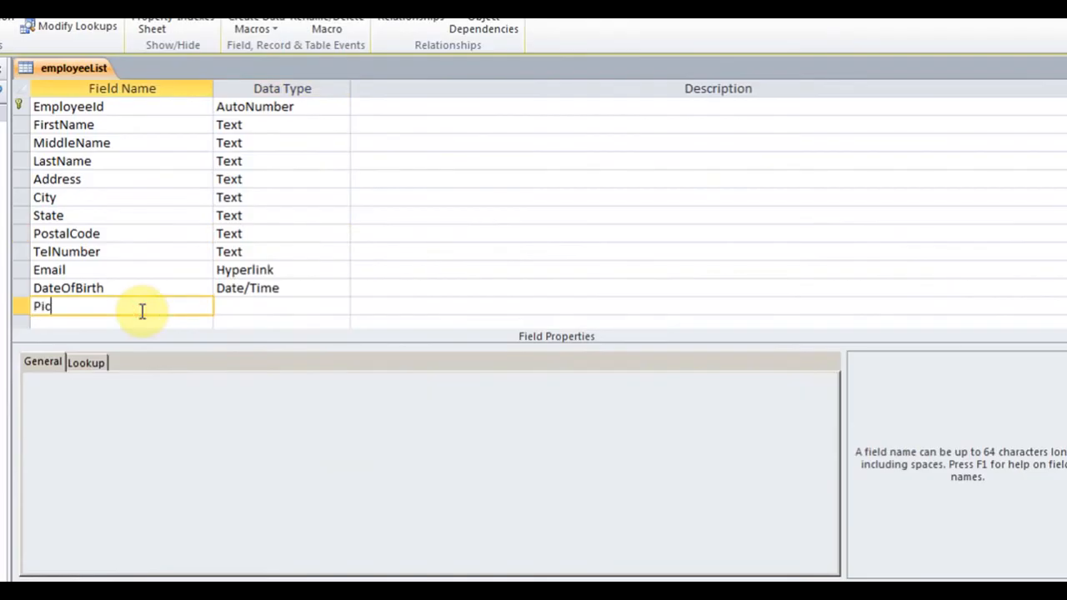
pyautogui.press('Tab')
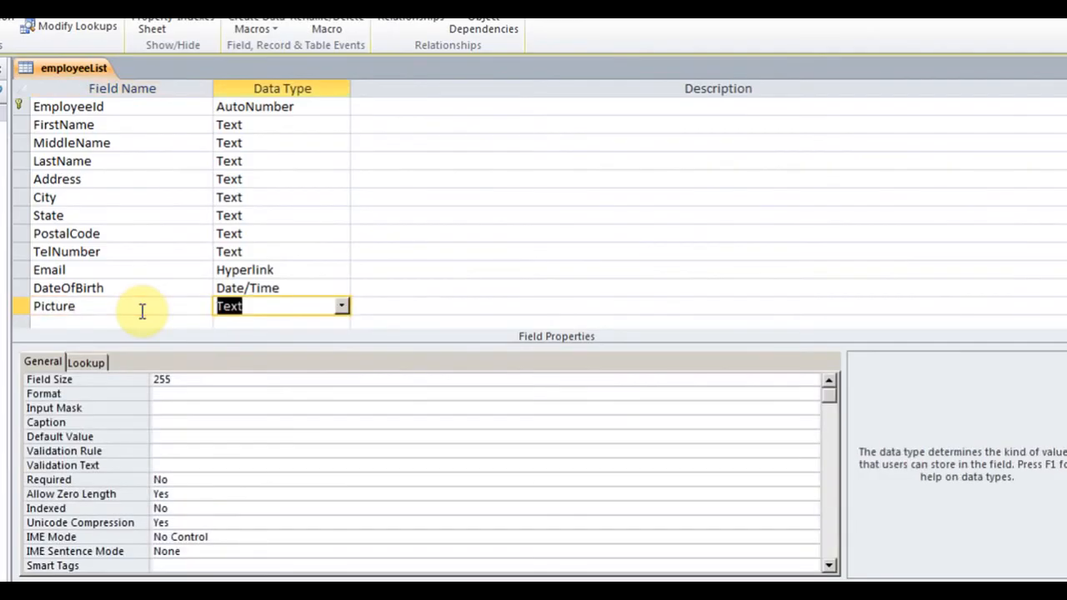
pyautogui.click(341, 306)
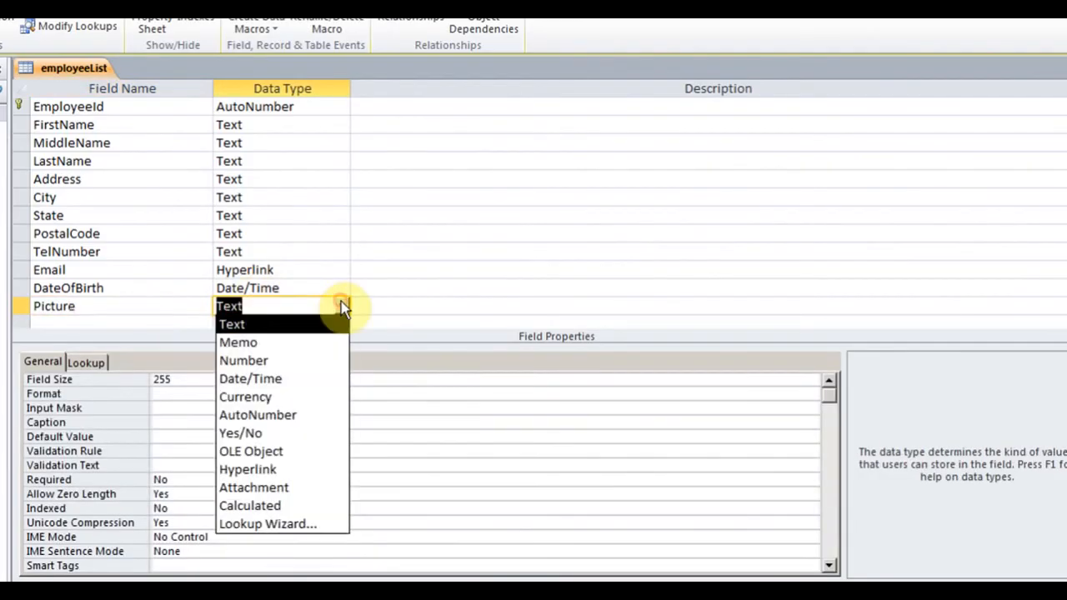
pyautogui.click(298, 490)
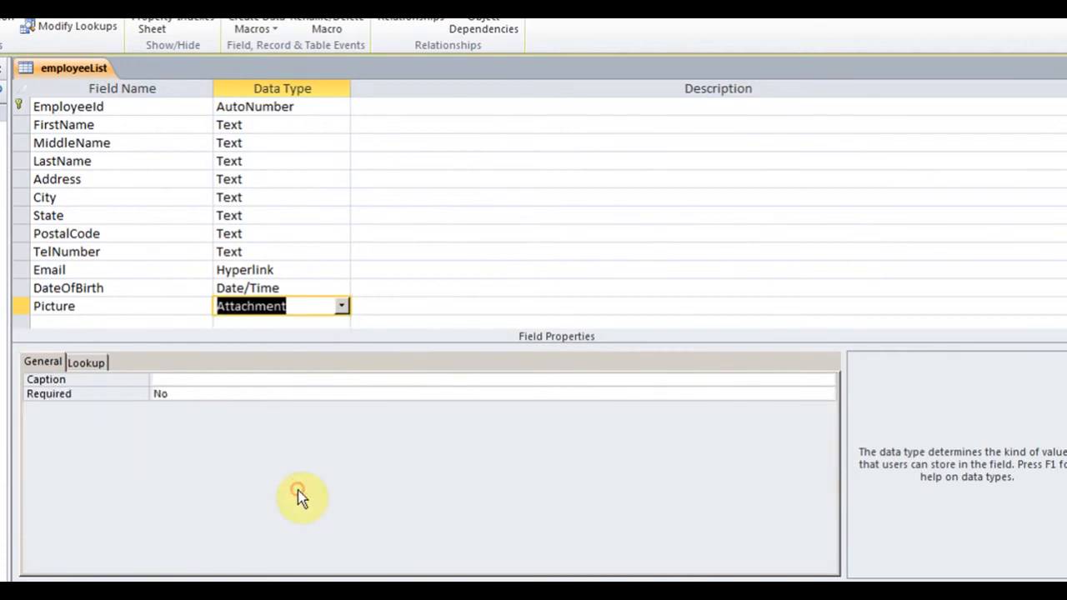
pyautogui.click(311, 250)
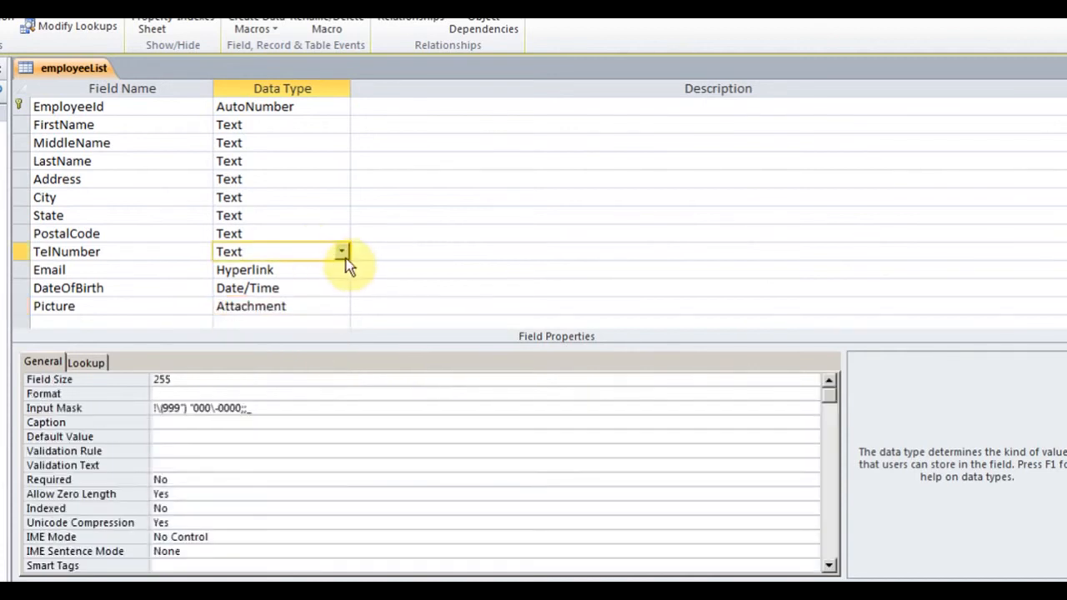
pyautogui.click(342, 252)
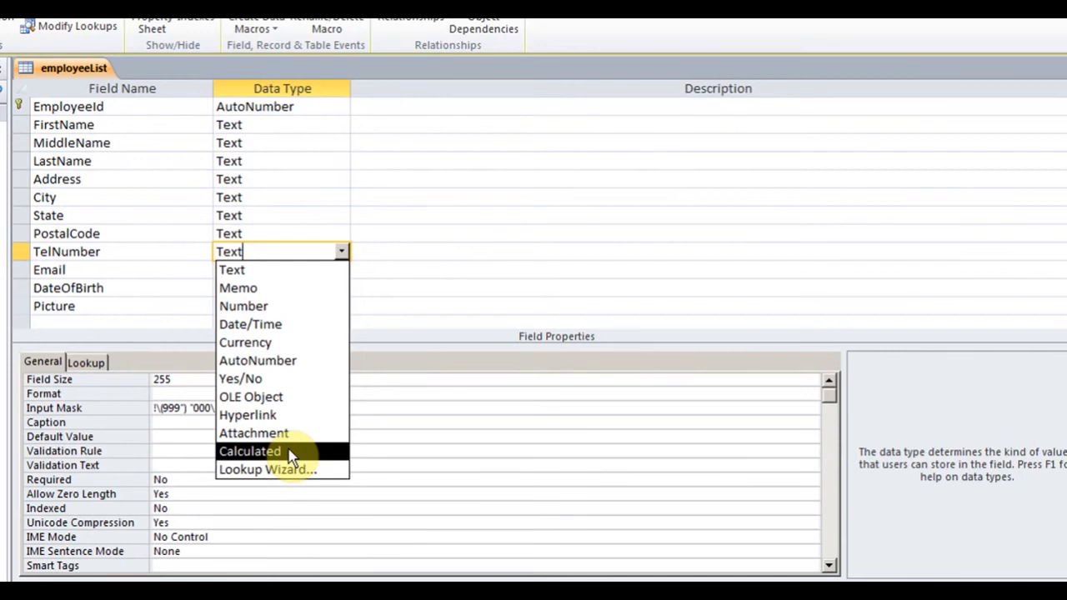
pyautogui.click(158, 247)
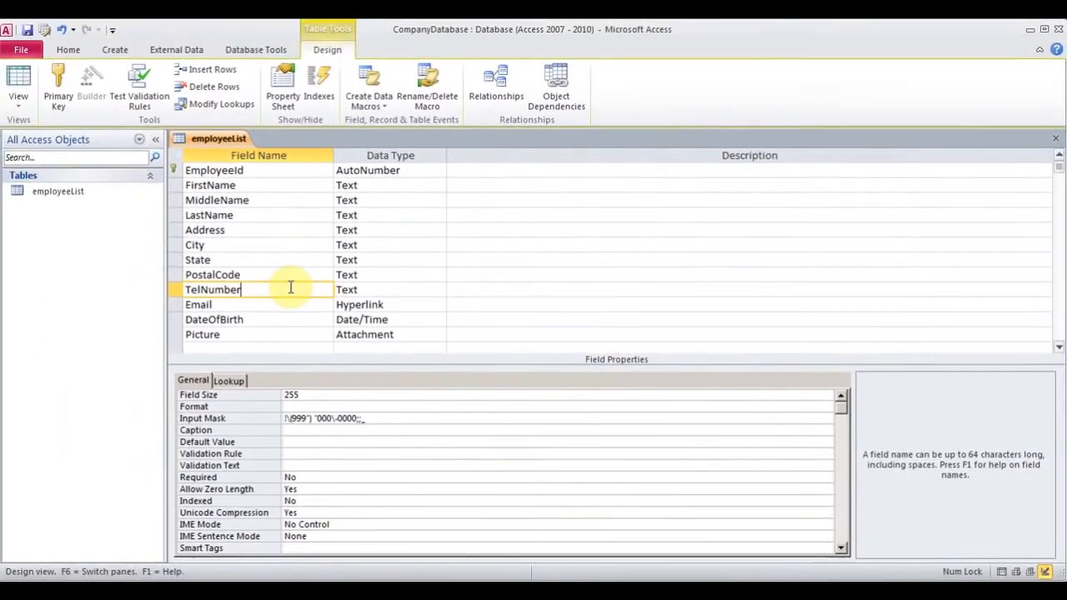
# Save the design, review the three employee records in Datasheet View, and close employeeList
pyautogui.click(18, 100)
pyautogui.click(57, 140)
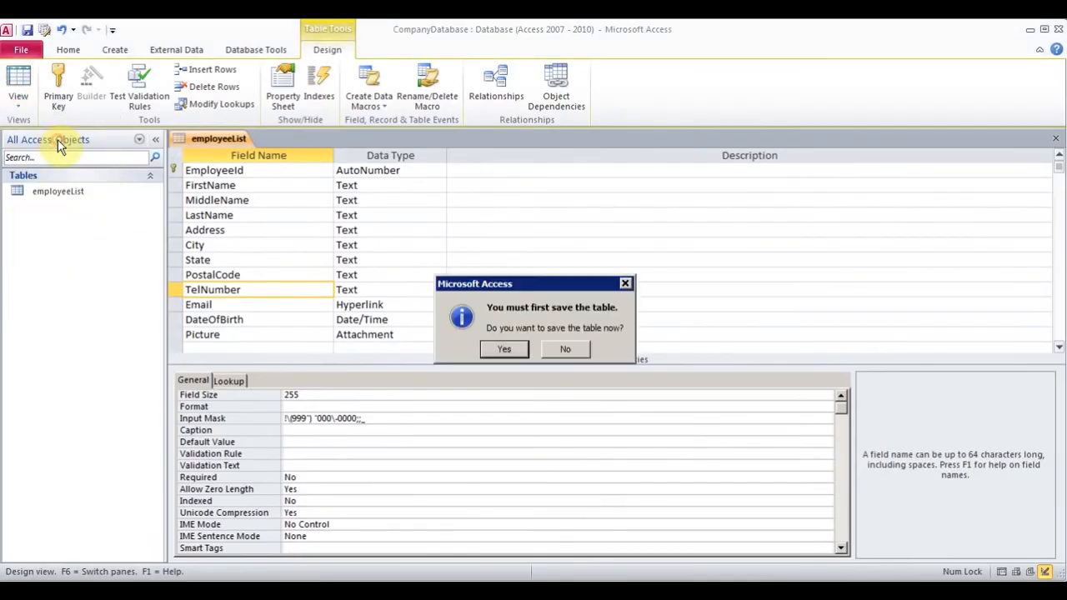
pyautogui.click(504, 348)
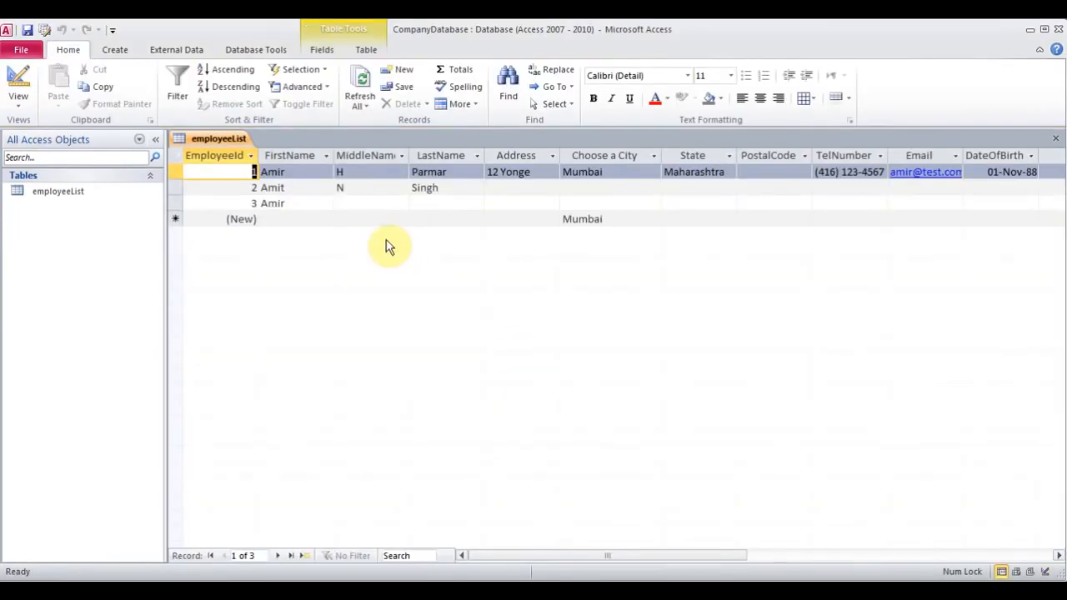
pyautogui.click(365, 204)
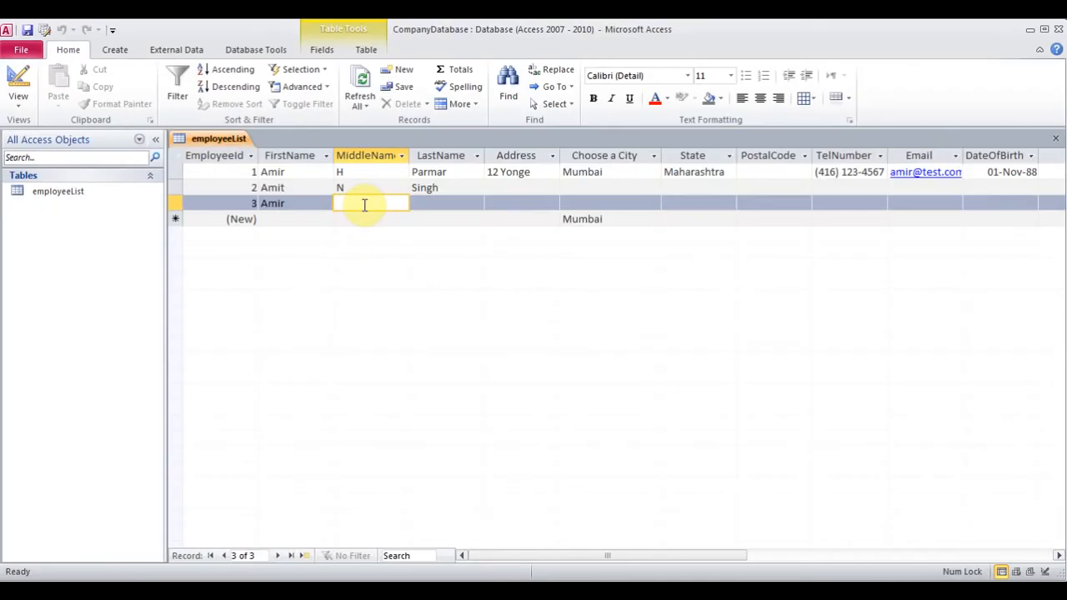
pyautogui.click(1059, 139)
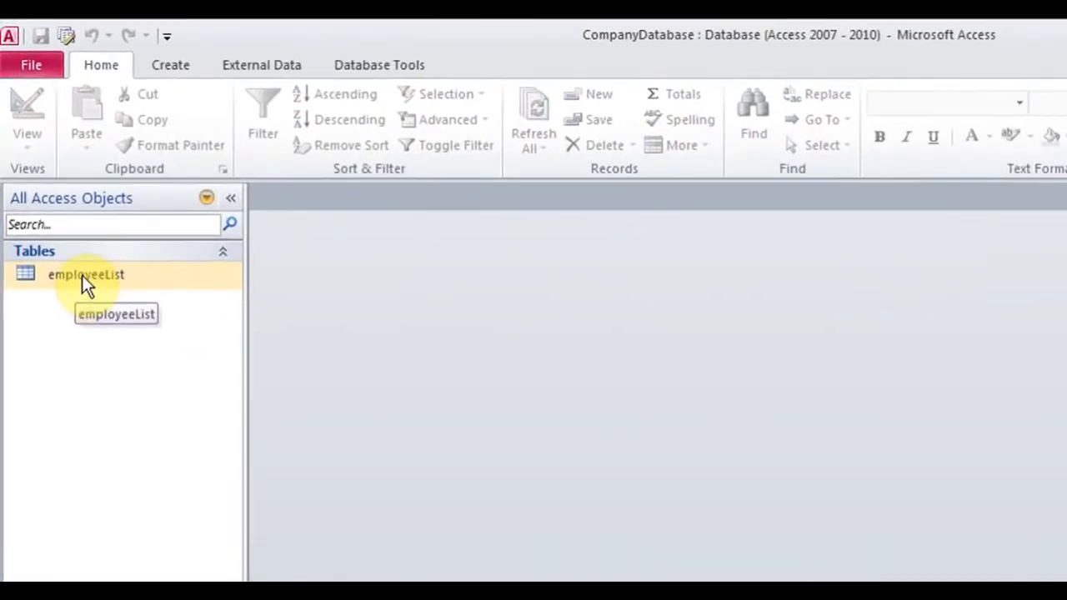
# Rename the employeeList table to tblEmployeeList from the Navigation Pane
pyautogui.rightClick(82, 275)
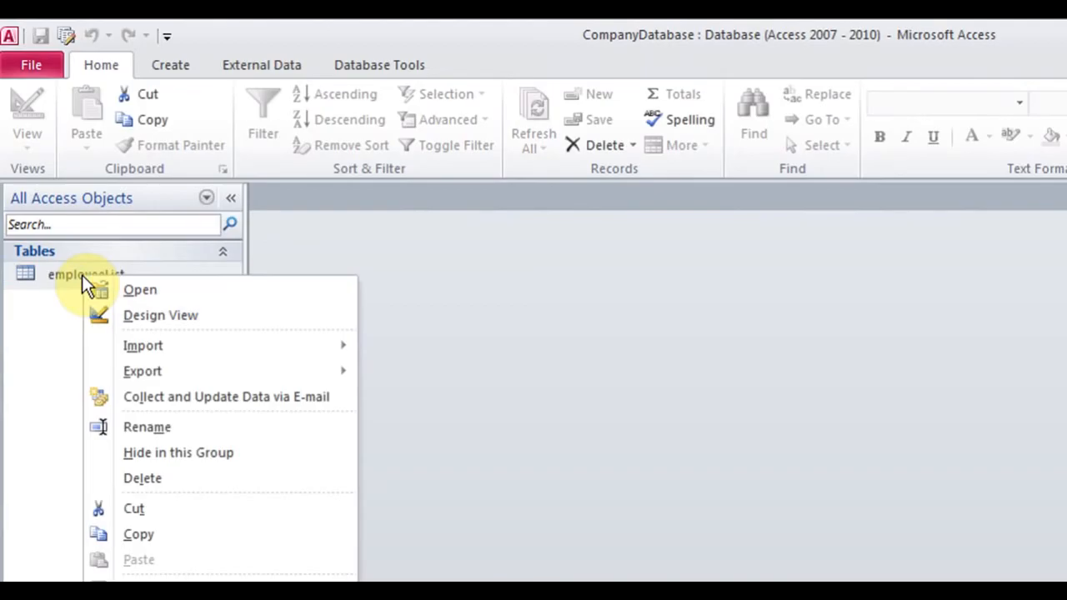
pyautogui.click(189, 424)
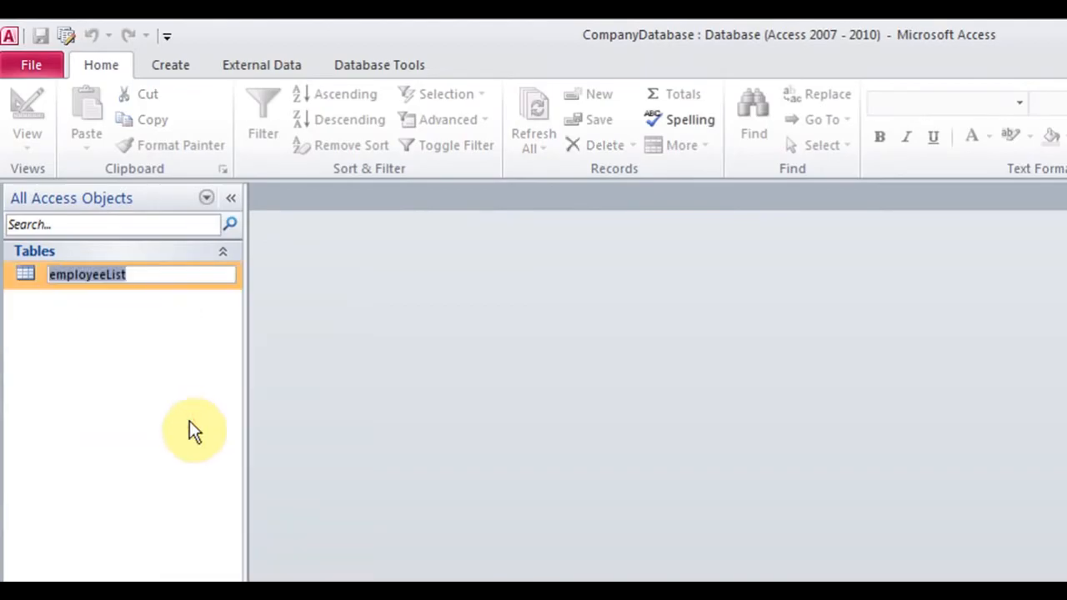
pyautogui.write('tblEmploye')
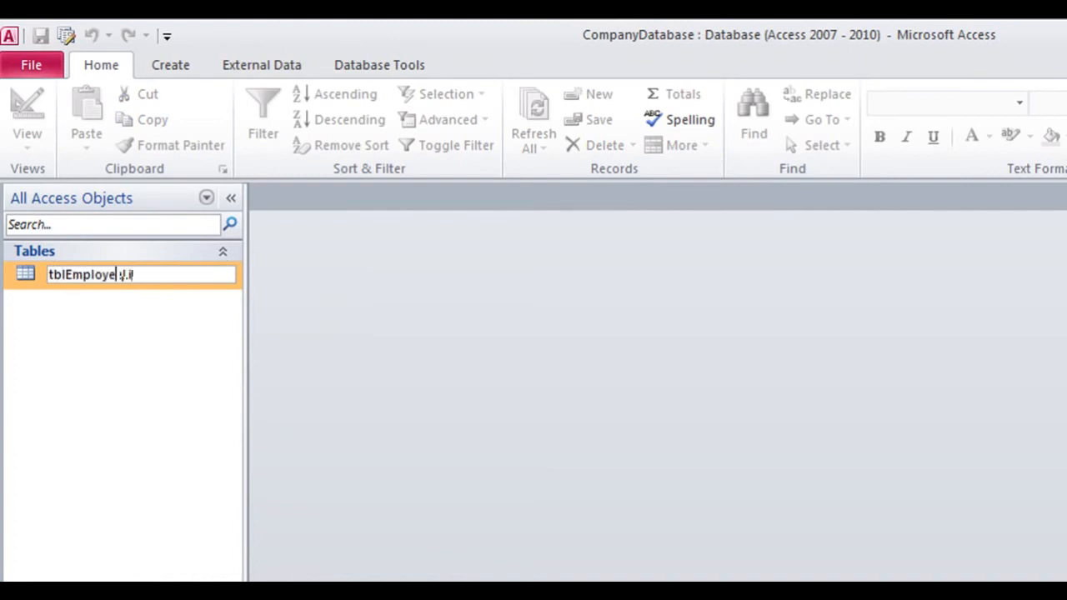
pyautogui.write('eList')
pyautogui.press('Return')
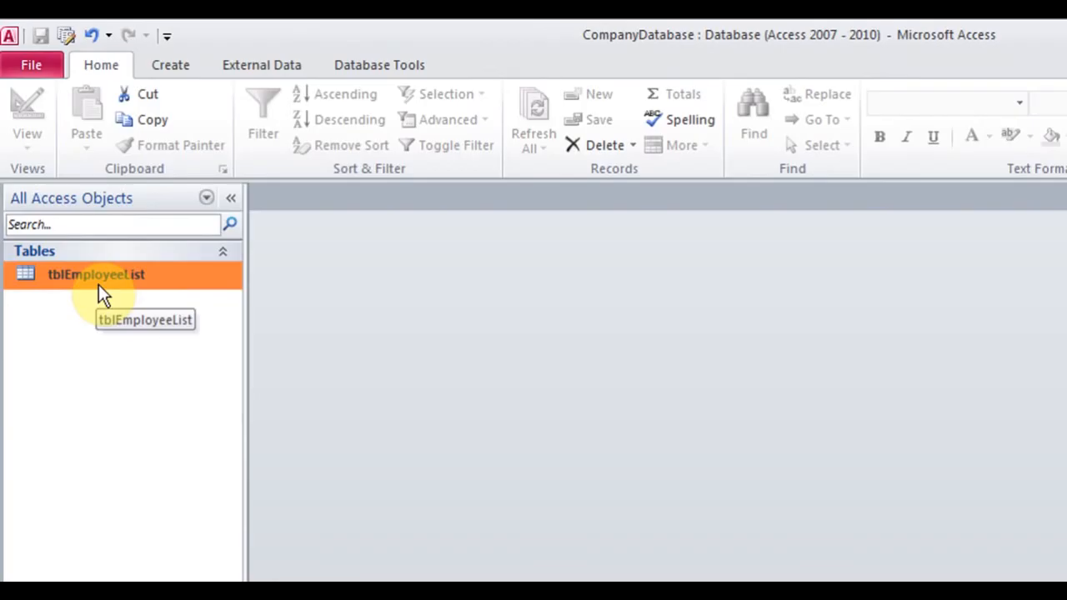
pyautogui.click(172, 65)
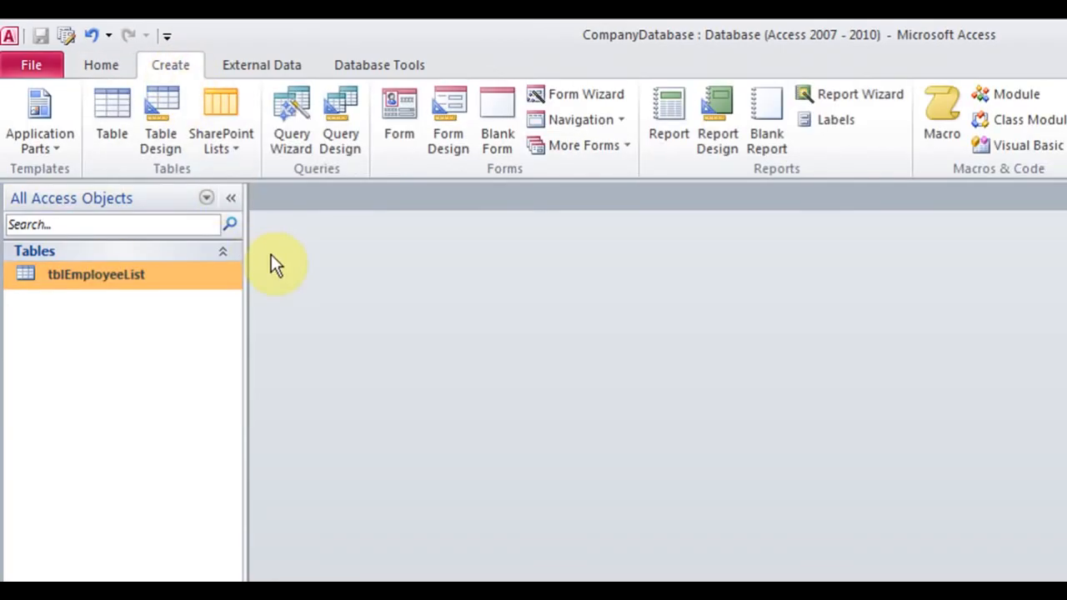
# Create a new table in Design View with CustomerId as an AutoNumber primary key
pyautogui.click(166, 128)
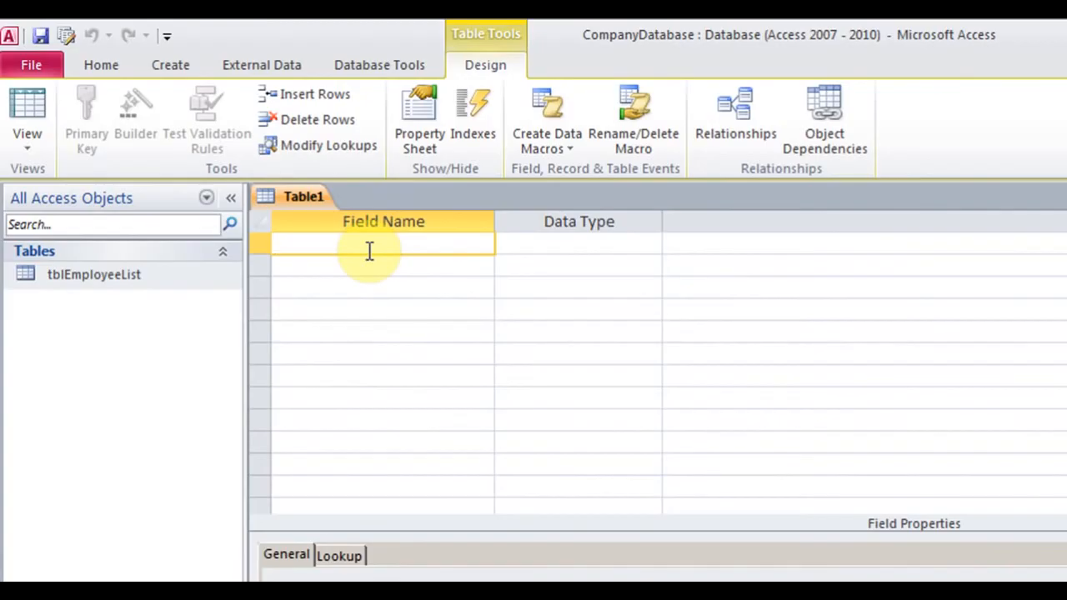
pyautogui.write('Customer')
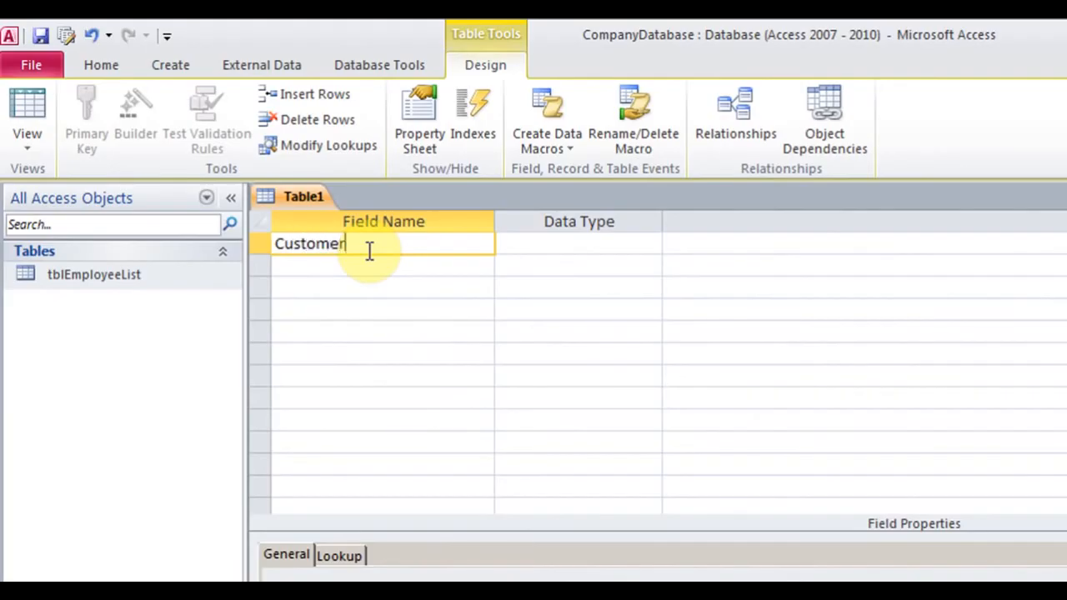
pyautogui.write('Id')
pyautogui.press('Tab')
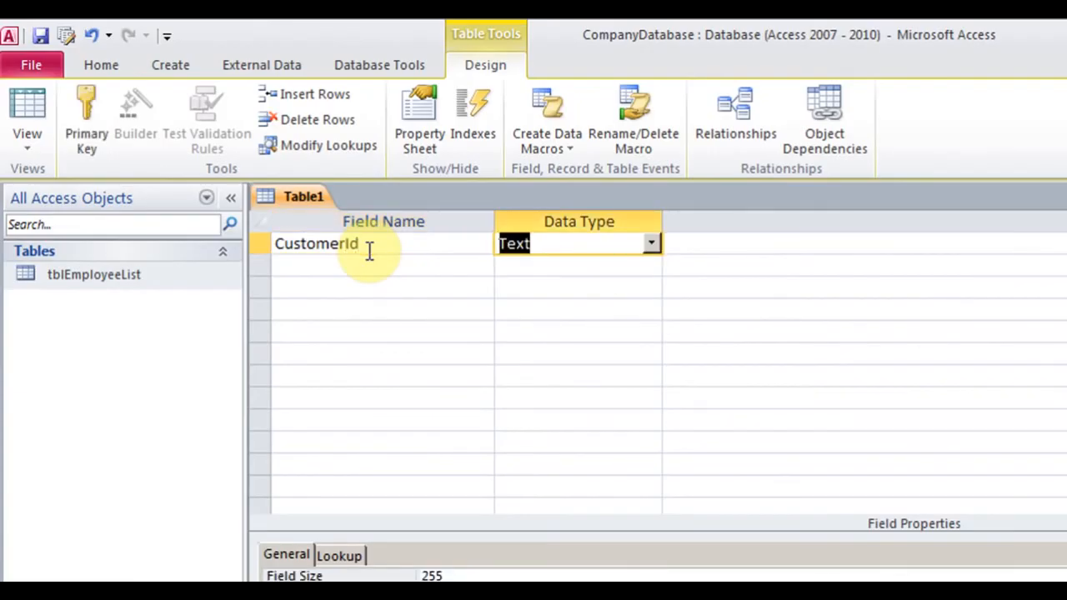
pyautogui.click(649, 243)
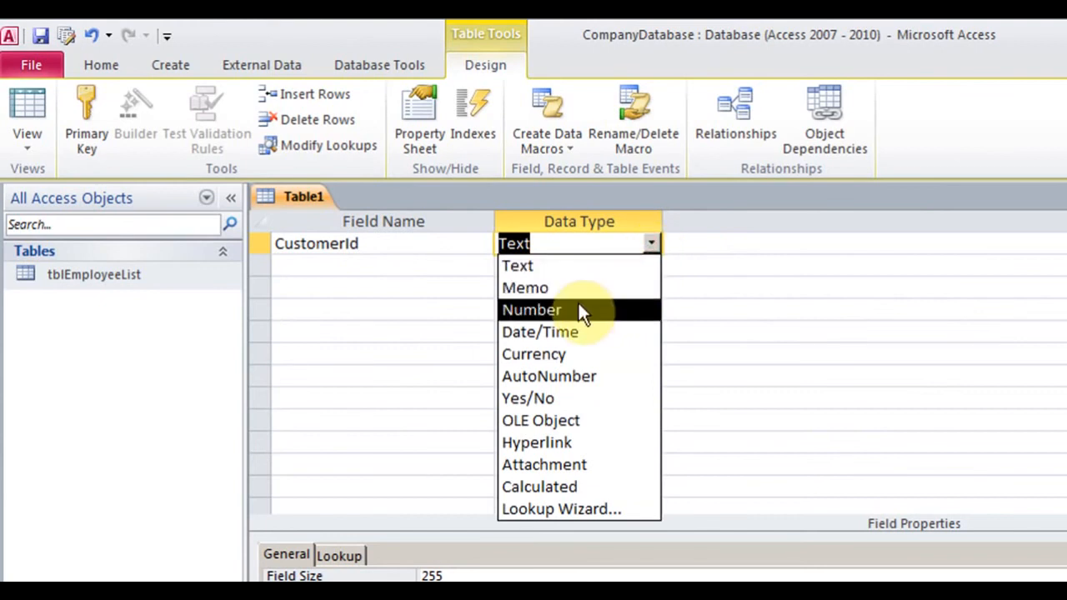
pyautogui.click(587, 376)
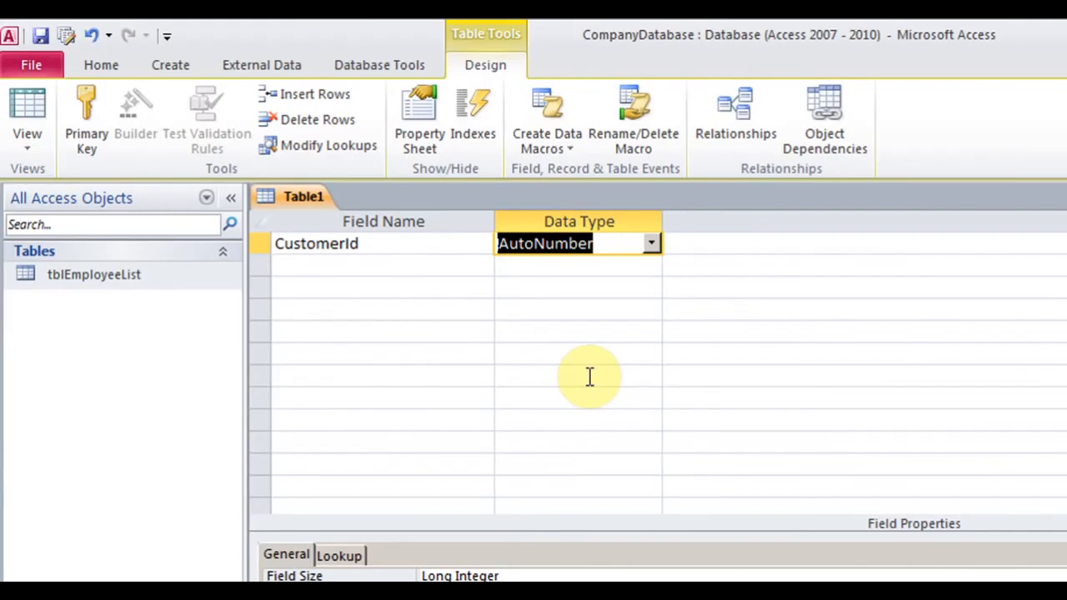
pyautogui.click(652, 243)
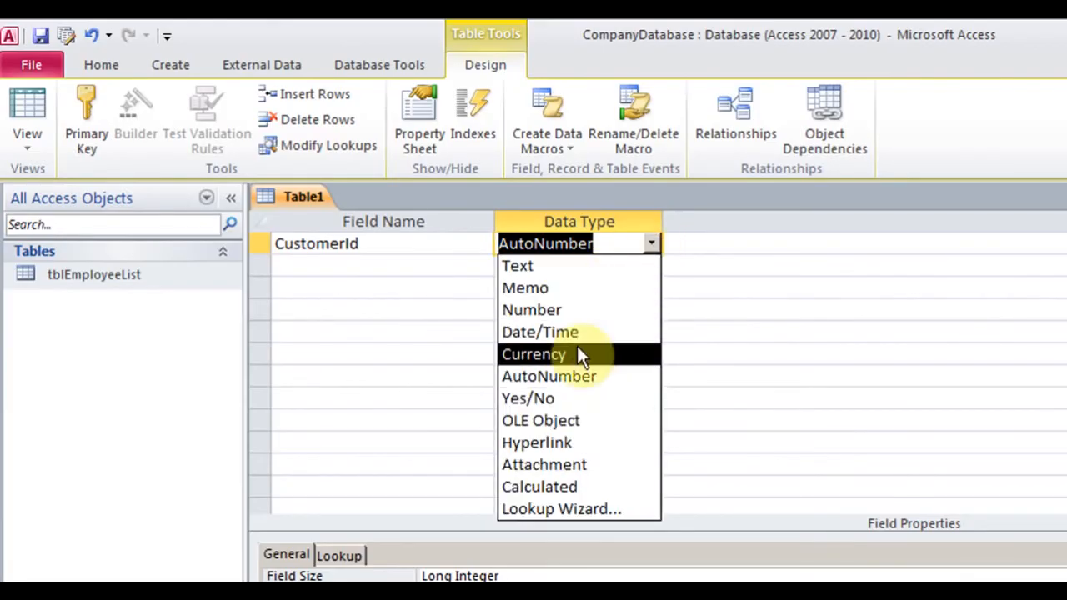
pyautogui.click(571, 373)
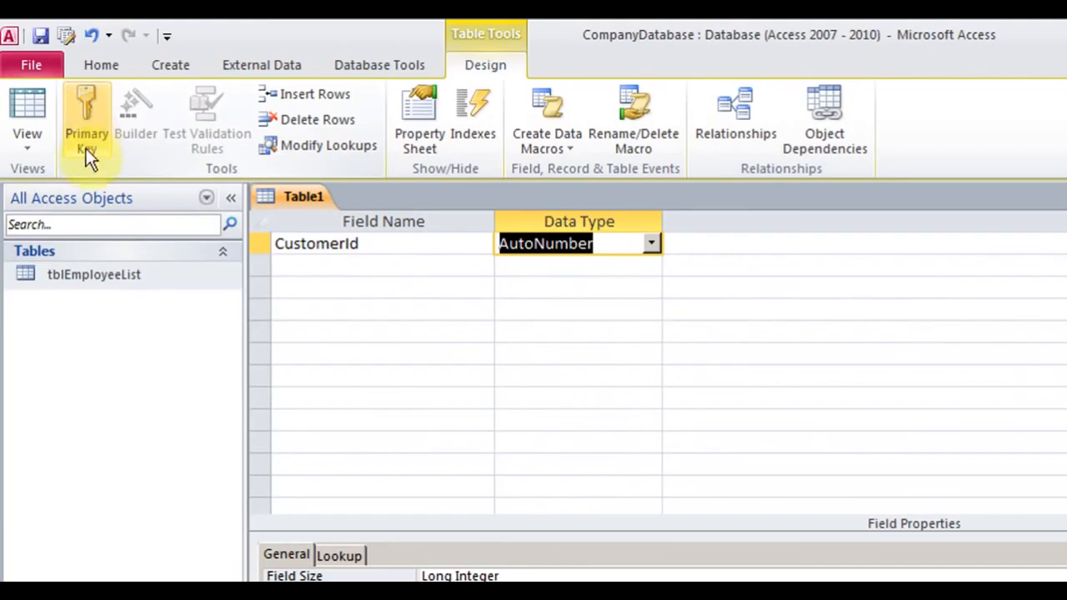
pyautogui.click(89, 112)
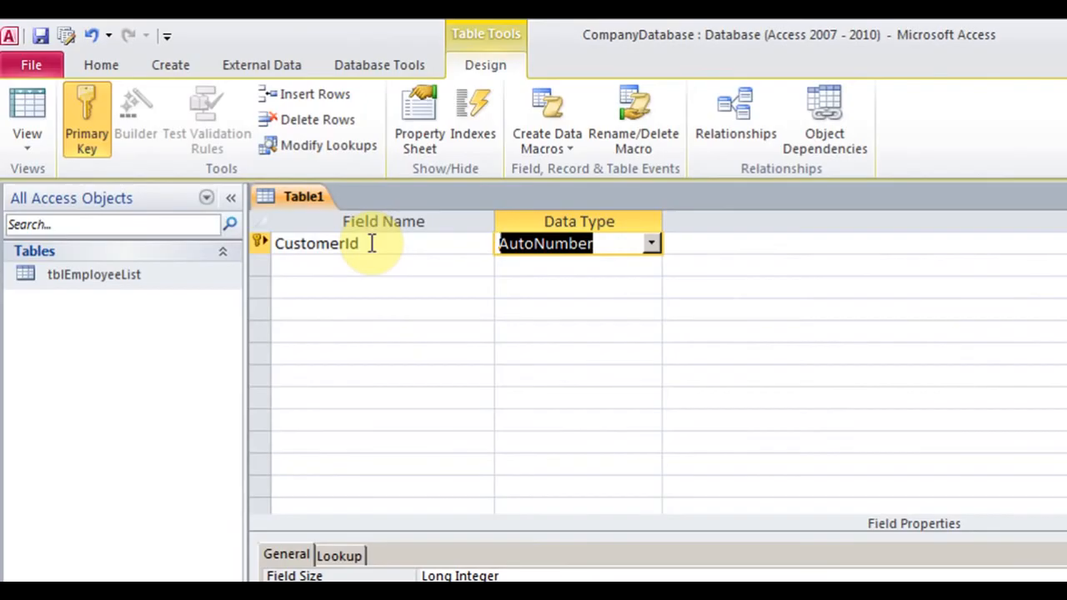
# Save the new Table1 under the name tblCustomerList
pyautogui.click(34, 69)
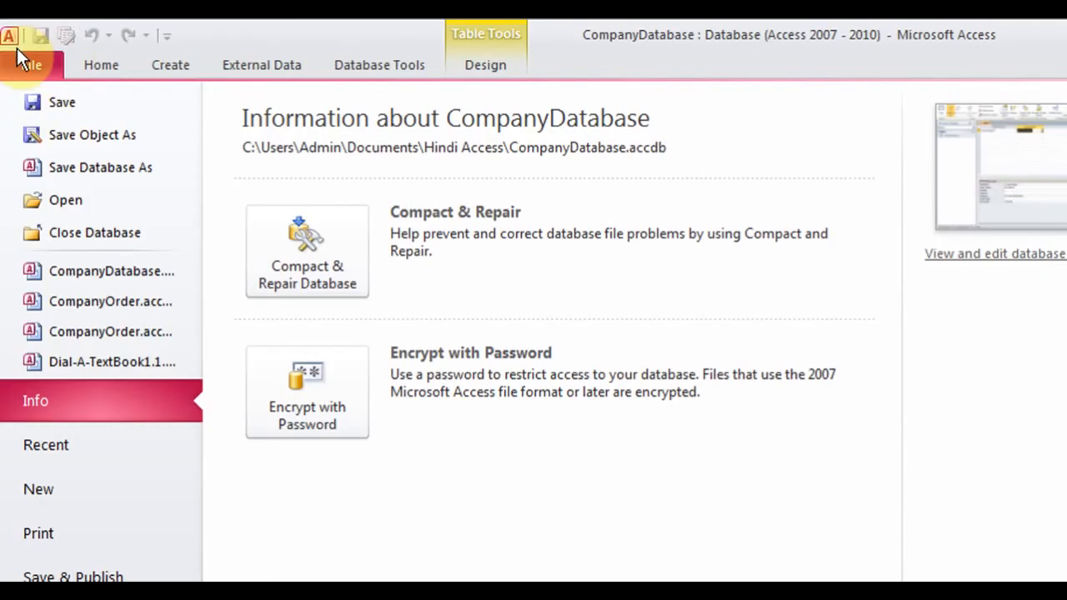
pyautogui.click(216, 39)
pyautogui.click(37, 67)
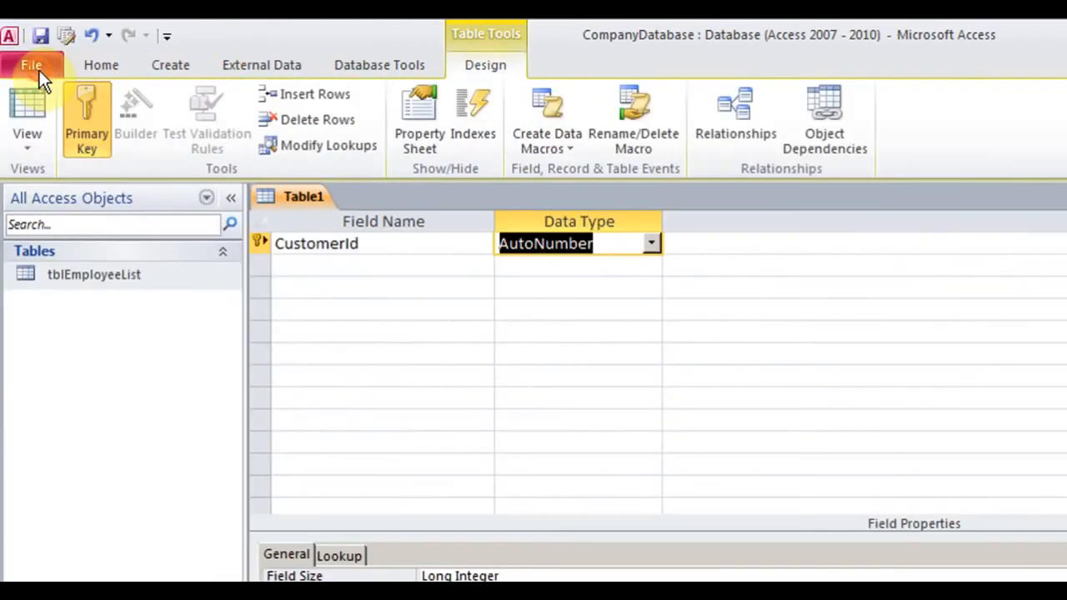
pyautogui.click(41, 39)
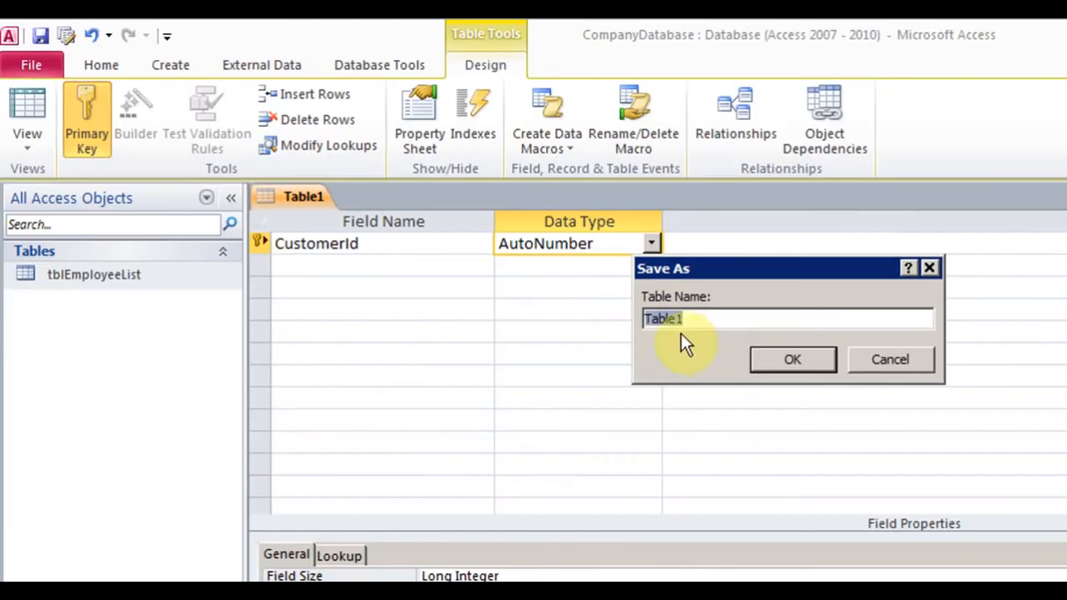
pyautogui.write('tblCustomerList')
pyautogui.click(798, 365)
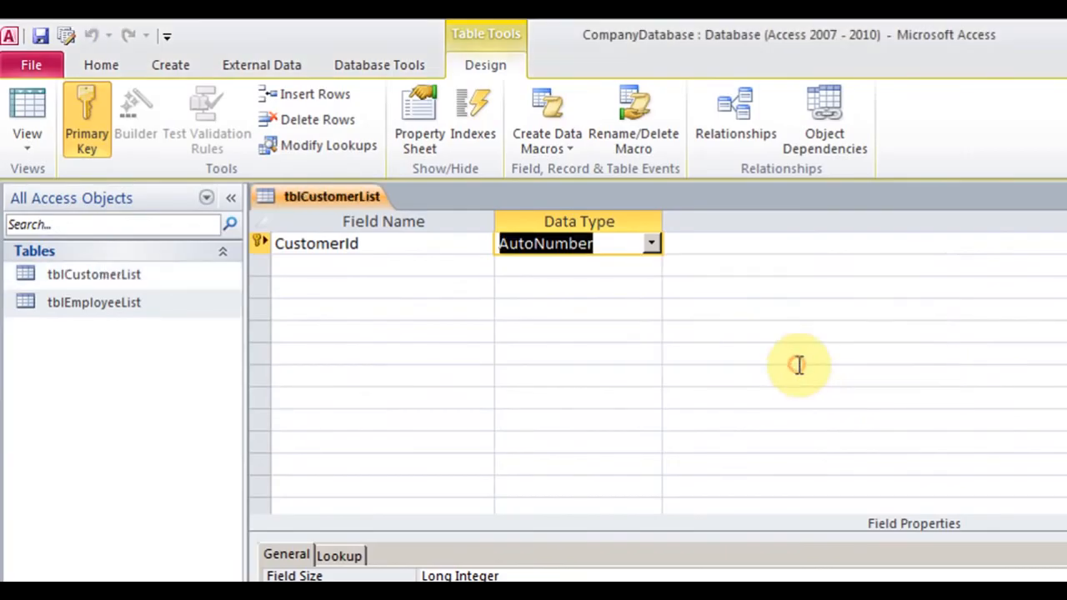
# Add Text fields CustomerCompany, Address, City and State below CustomerId
pyautogui.click(395, 266)
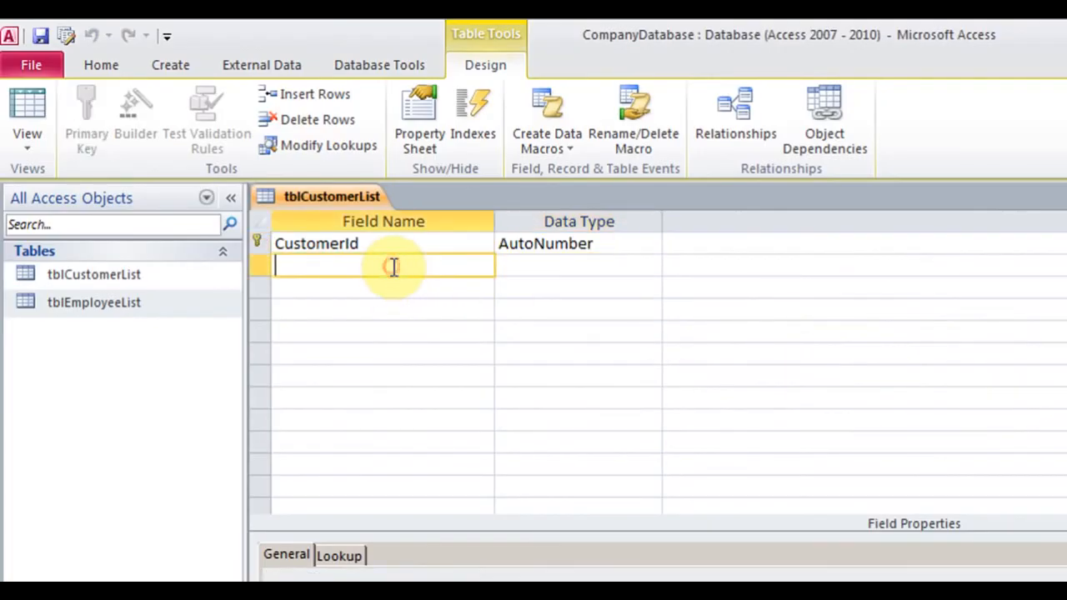
pyautogui.write('Customer')
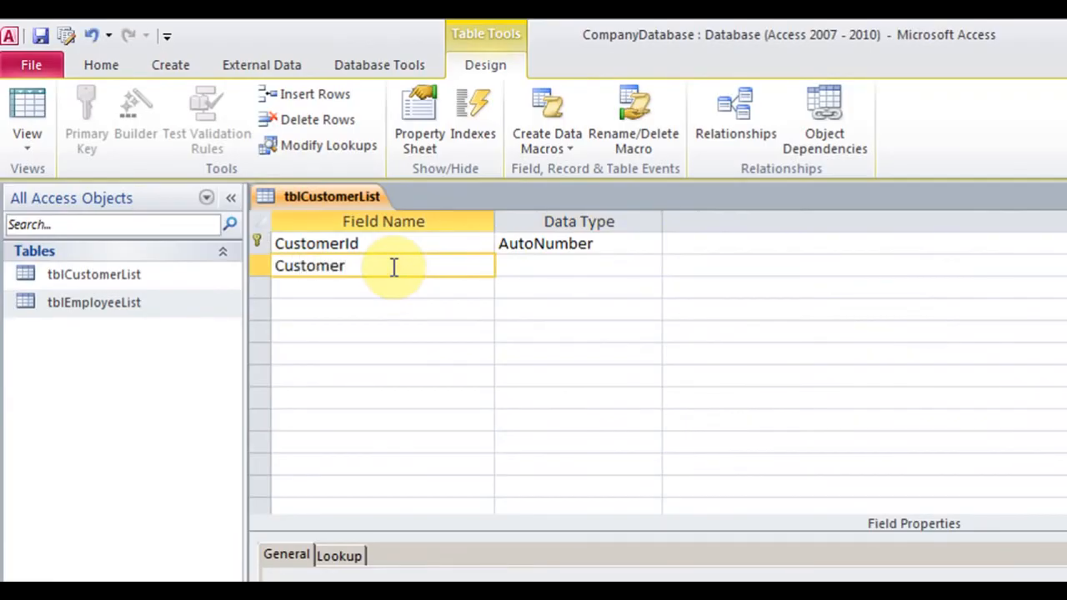
pyautogui.write('Company')
pyautogui.press('Tab')
pyautogui.press('Tab')
pyautogui.press('Tab')
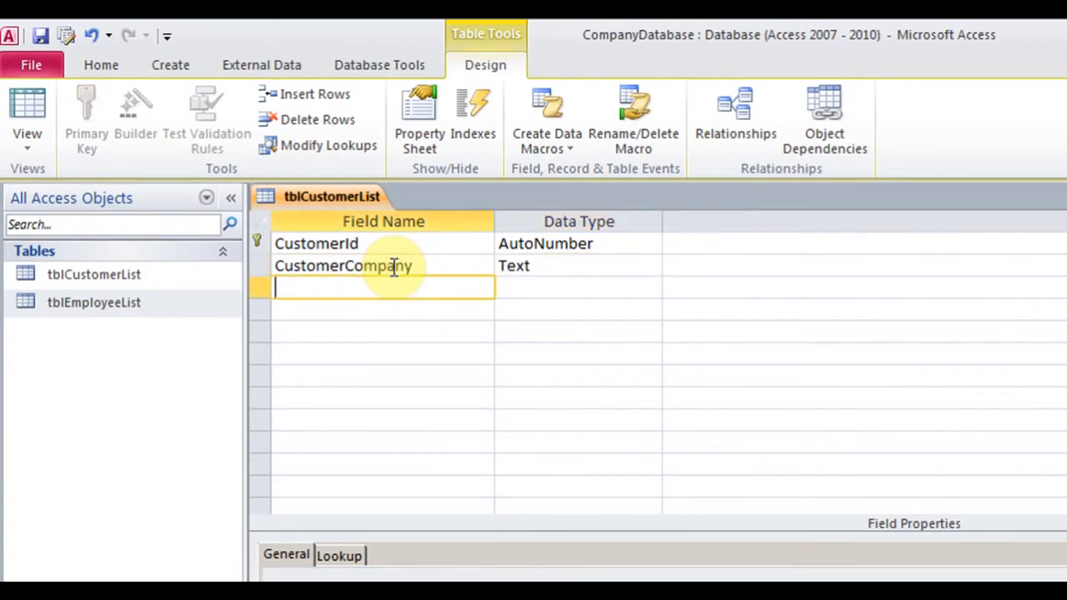
pyautogui.write('Address')
pyautogui.press('Tab')
pyautogui.press('Tab')
pyautogui.press('Tab')
pyautogui.write('City')
pyautogui.press('Tab')
pyautogui.press('Tab')
pyautogui.press('Tab')
pyautogui.write('State')
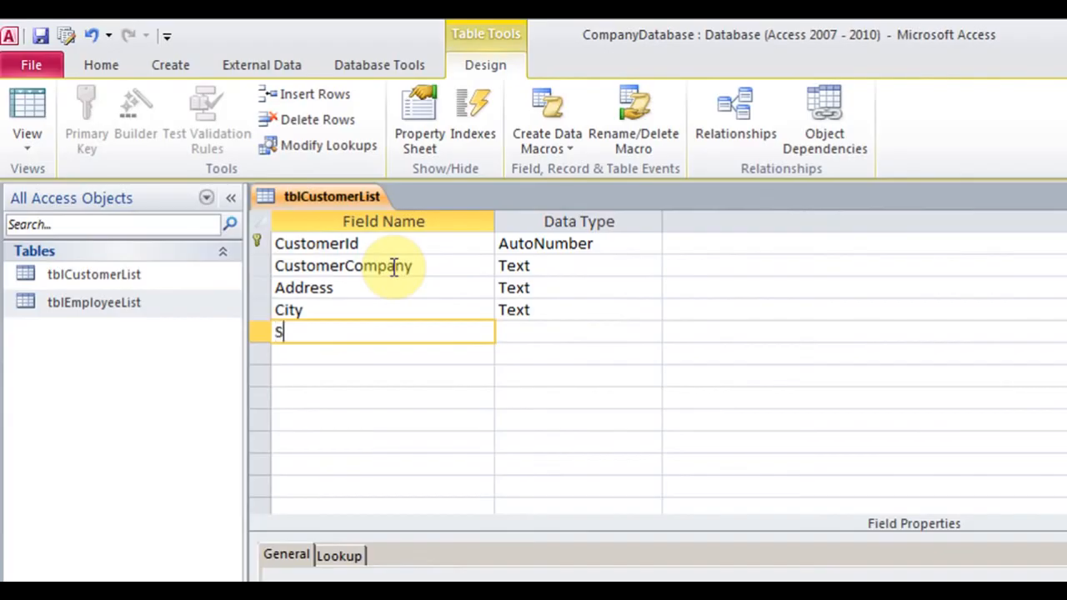
# Add PostalCode, TelNumber and FaxNumber as Text fields
pyautogui.press('Tab')
pyautogui.press('Tab')
pyautogui.press('Tab')
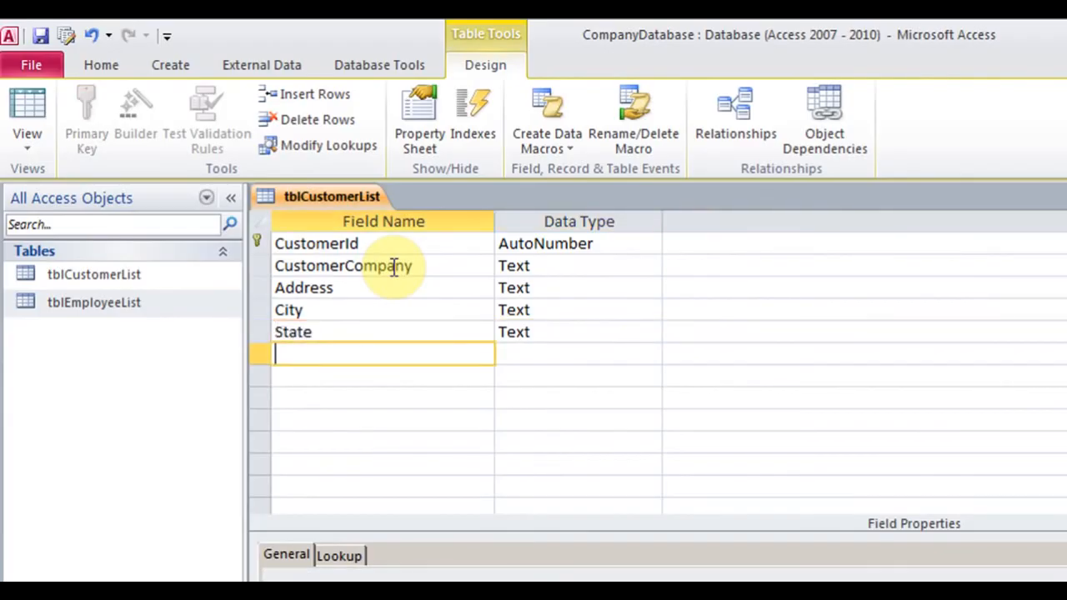
pyautogui.write('PostalCode')
pyautogui.press('Tab')
pyautogui.press('Tab')
pyautogui.press('Tab')
pyautogui.write('Teln')
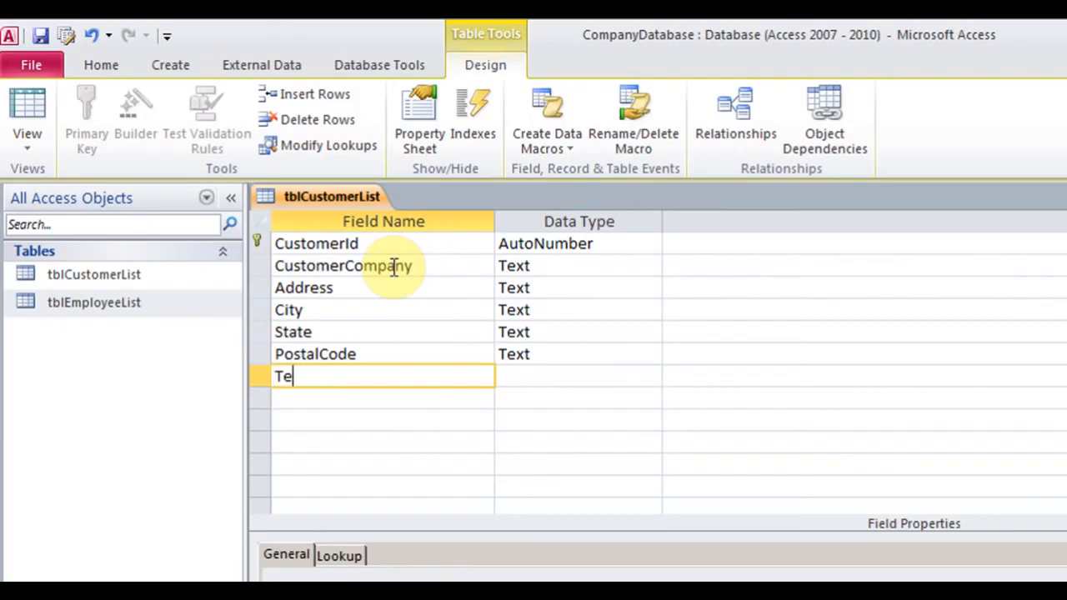
pyautogui.write('umber')
pyautogui.press('BackSpace')
pyautogui.press('BackSpace')
pyautogui.press('BackSpace')
pyautogui.press('BackSpace')
pyautogui.press('BackSpace')
pyautogui.press('BackSpace')
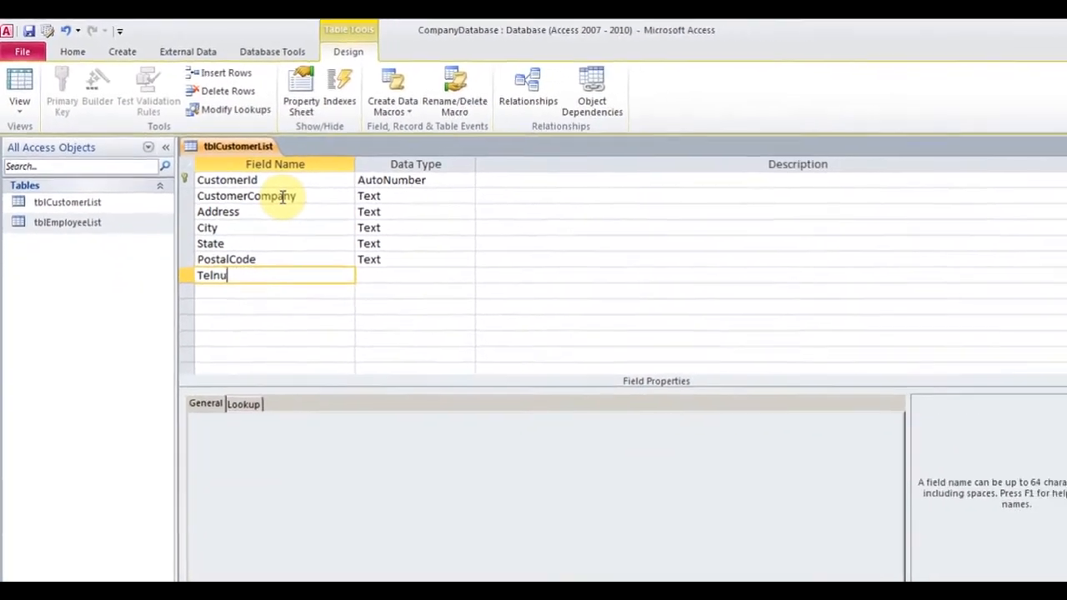
pyautogui.write('Number')
pyautogui.press('Tab')
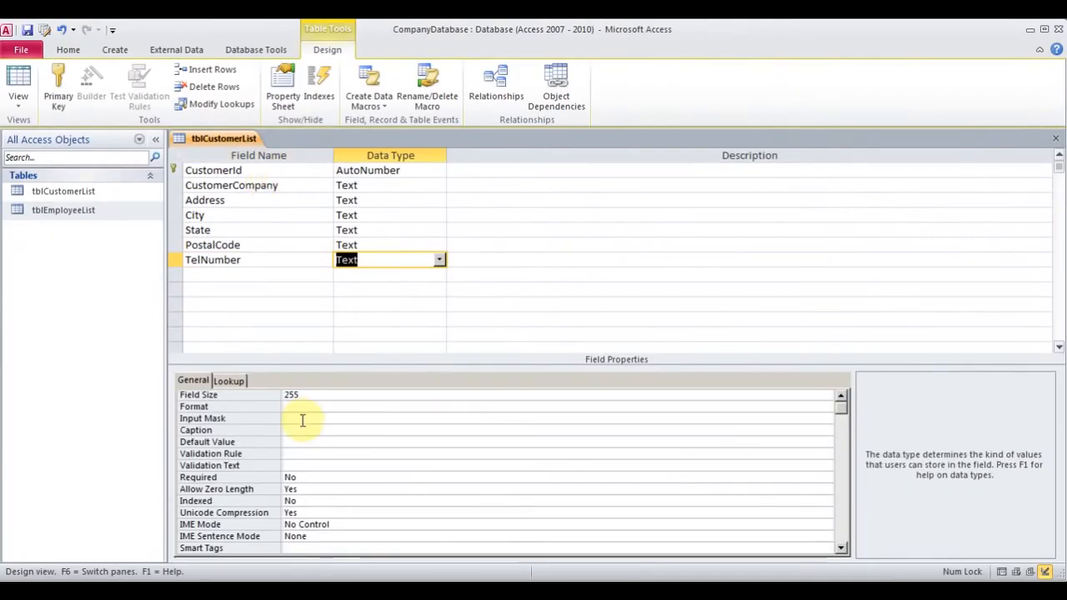
pyautogui.click(251, 275)
pyautogui.write('FaxNum')
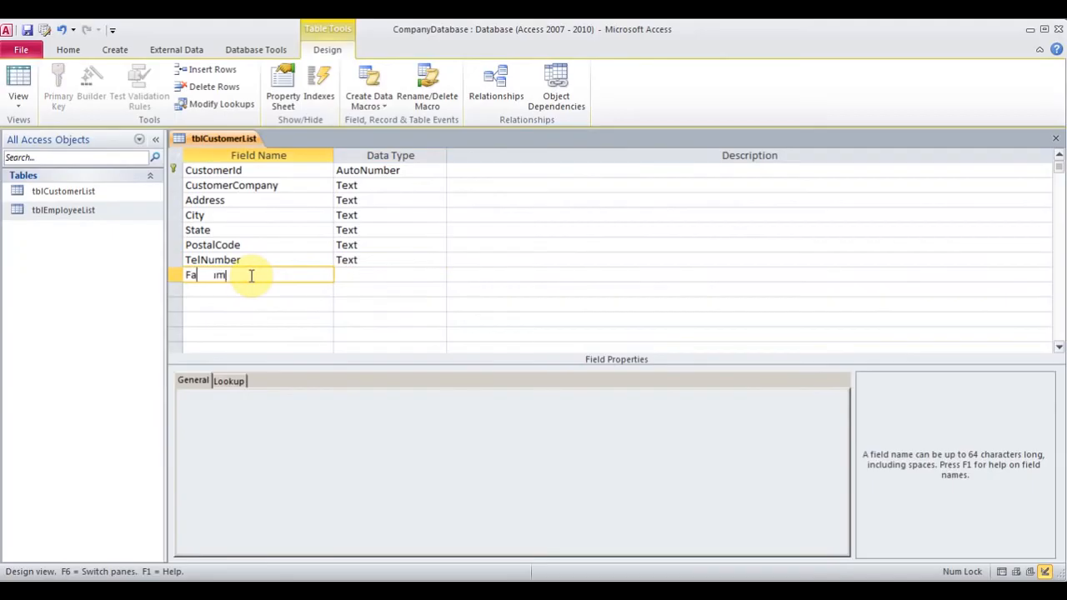
pyautogui.write('ber')
pyautogui.press('Tab')
pyautogui.press('Tab')
# Add a Website field of type Hyperlink, then a DateEntered field below it
pyautogui.press('Tab')
pyautogui.write('Web')
pyautogui.press('BackSpace')
pyautogui.press('BackSpace')
pyautogui.write('eb site')
pyautogui.press('Tab')
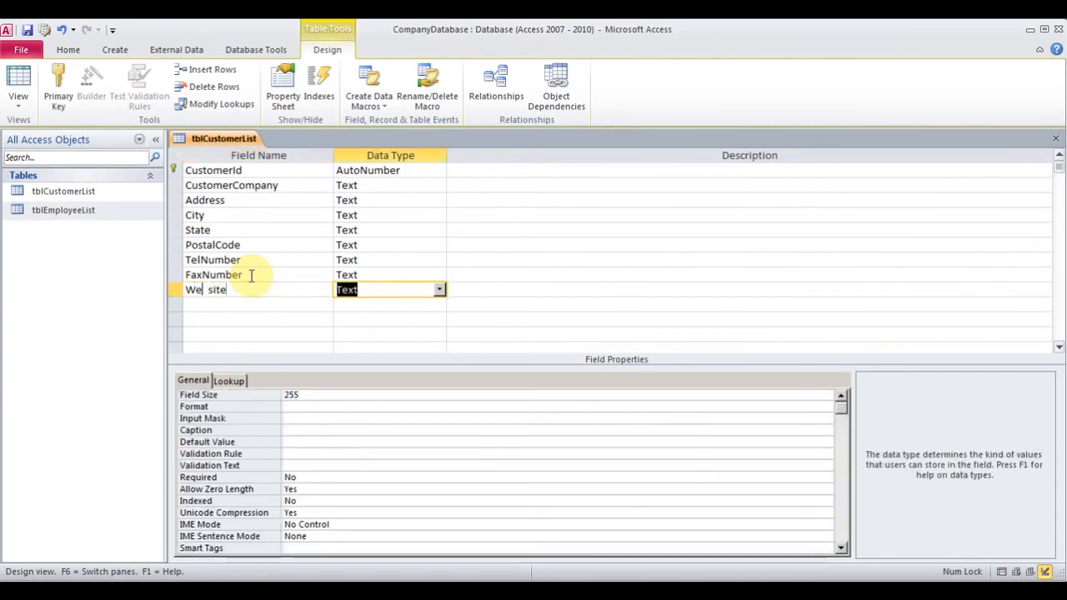
pyautogui.click(439, 290)
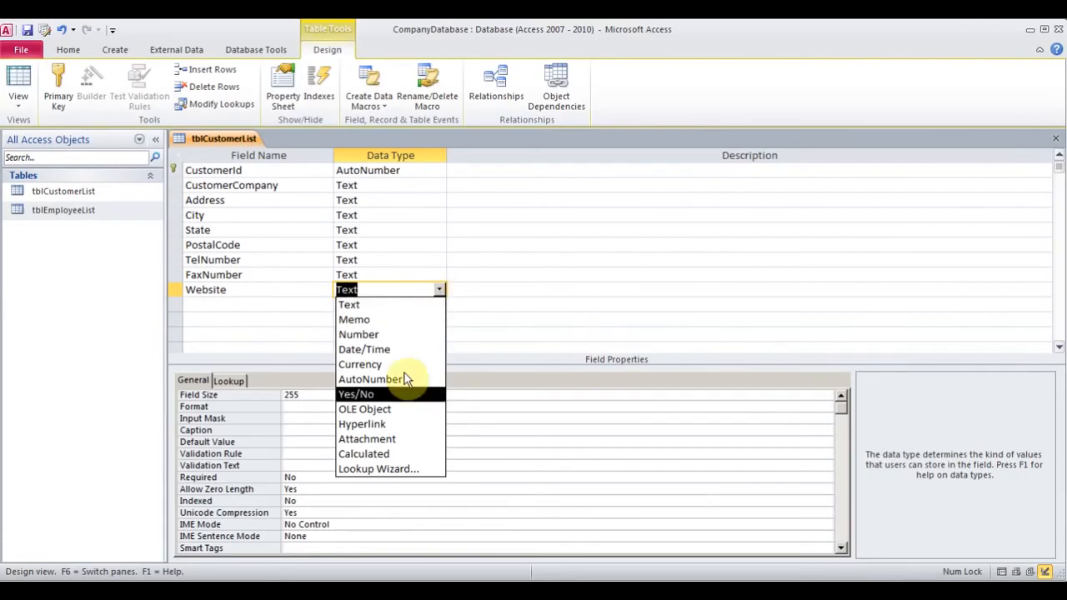
pyautogui.click(383, 424)
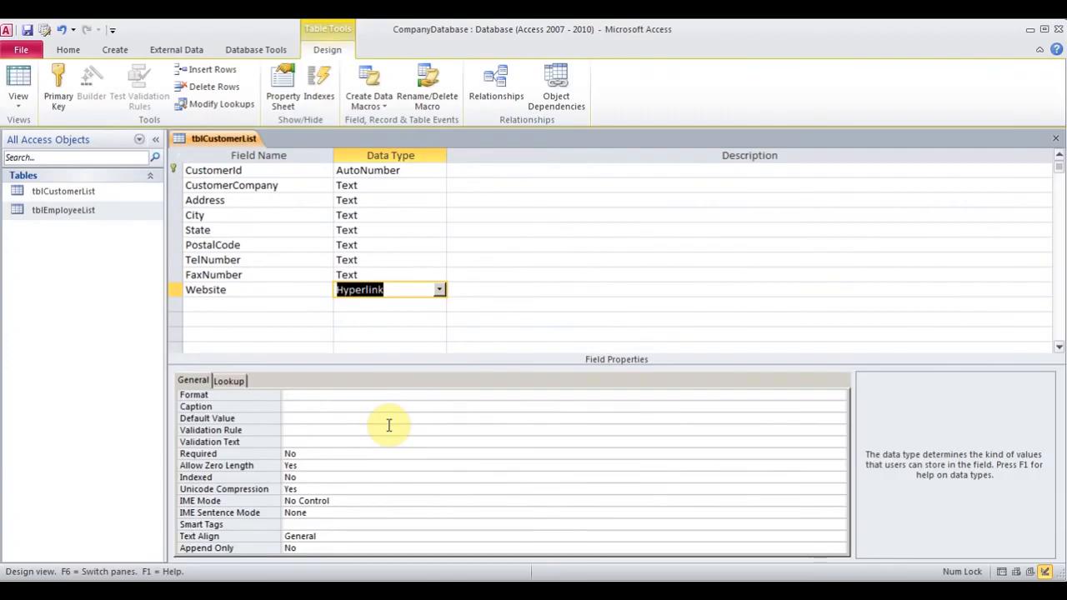
pyautogui.click(252, 304)
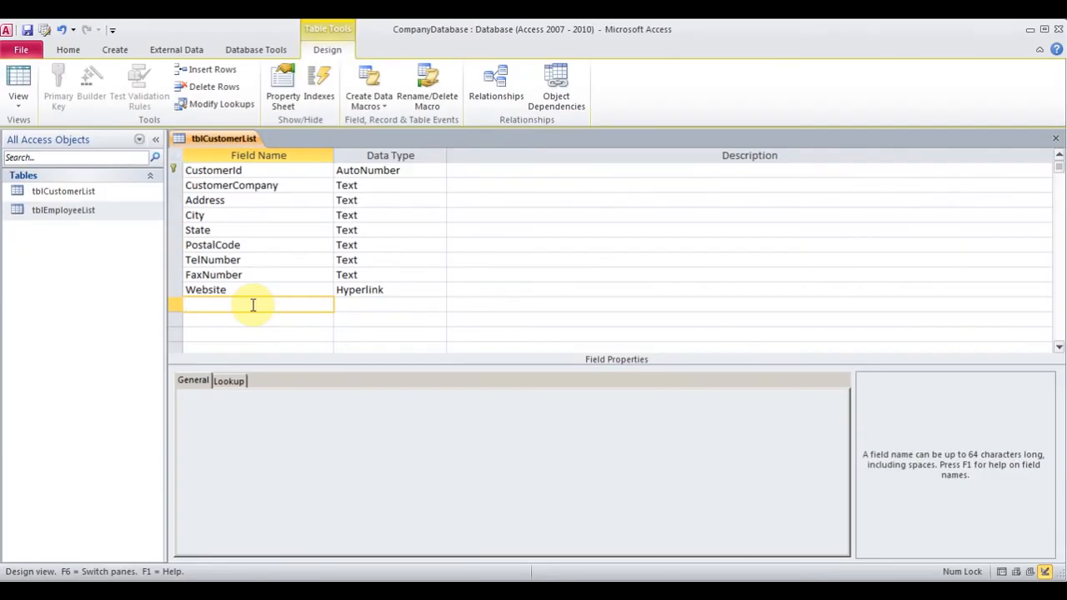
pyautogui.write('DateEntered')
pyautogui.press('Tab')
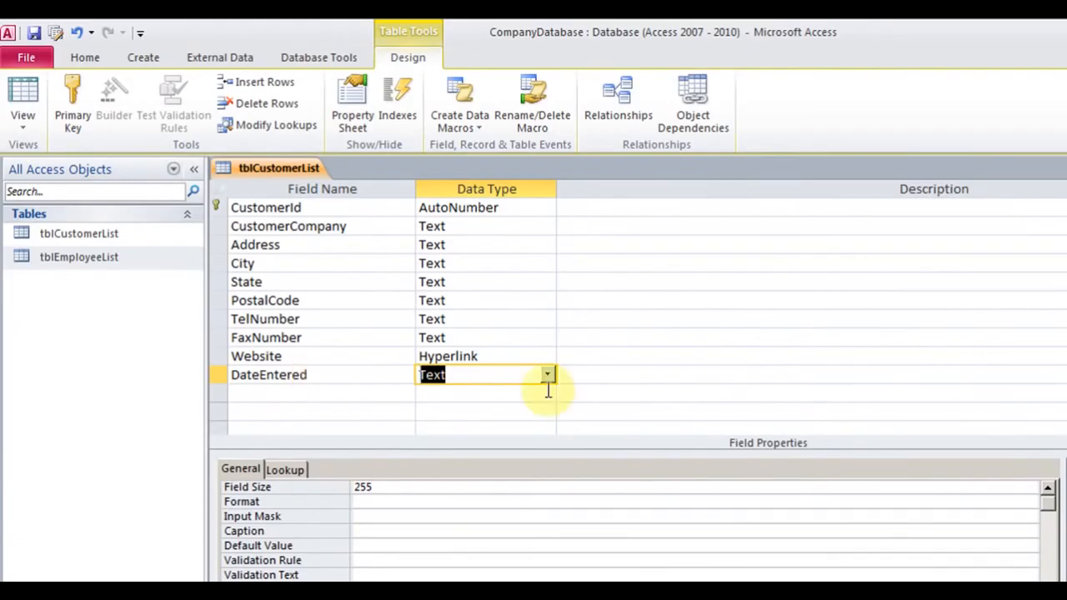
# Set DateEntered's data type to Date/Time and its Default Value to =Now()
pyautogui.click(547, 375)
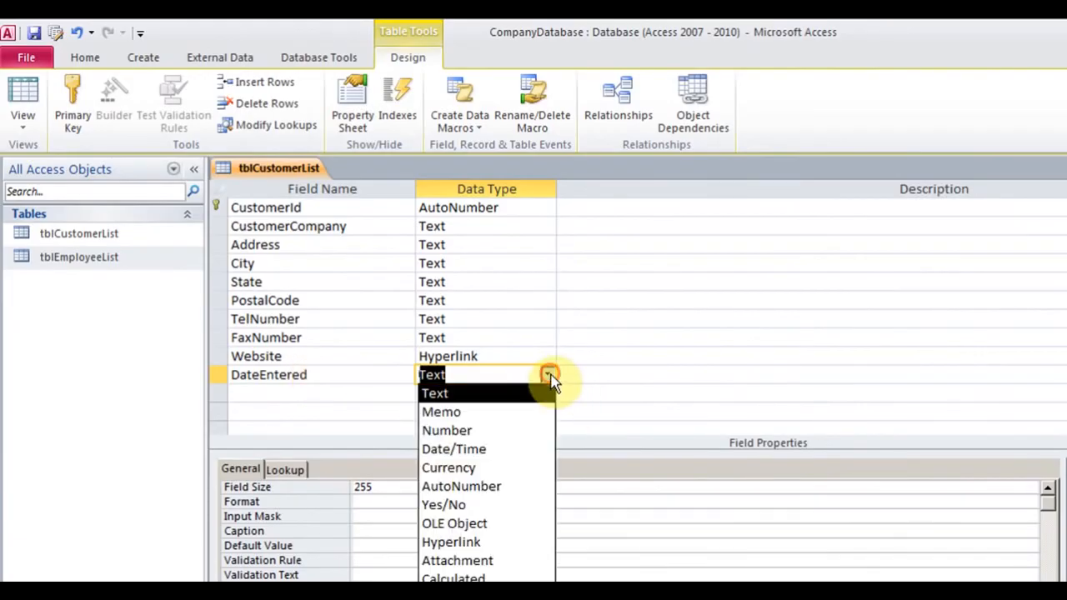
pyautogui.click(512, 452)
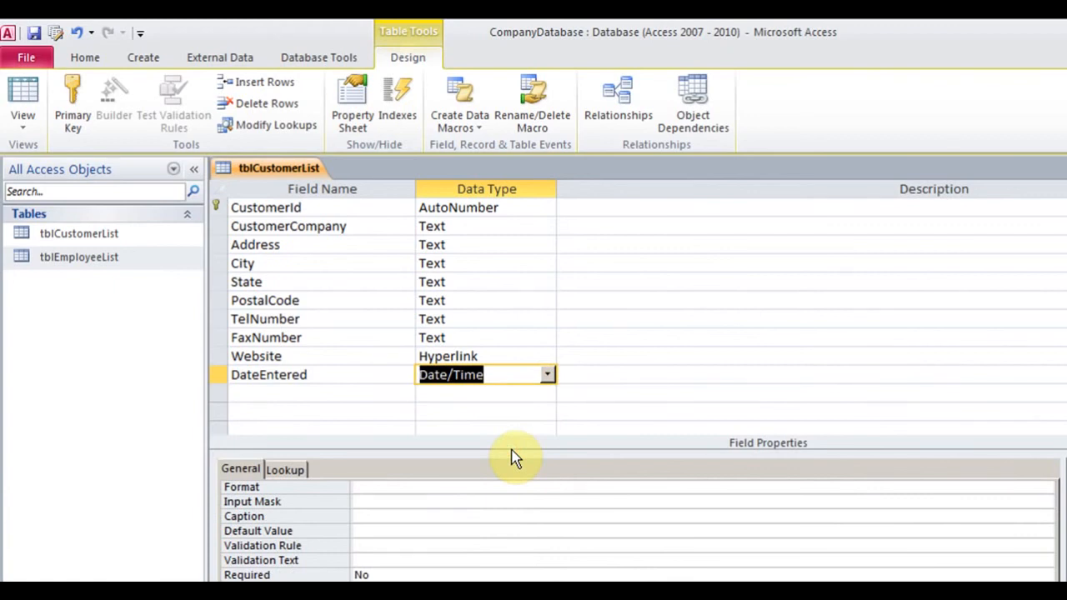
pyautogui.click(386, 531)
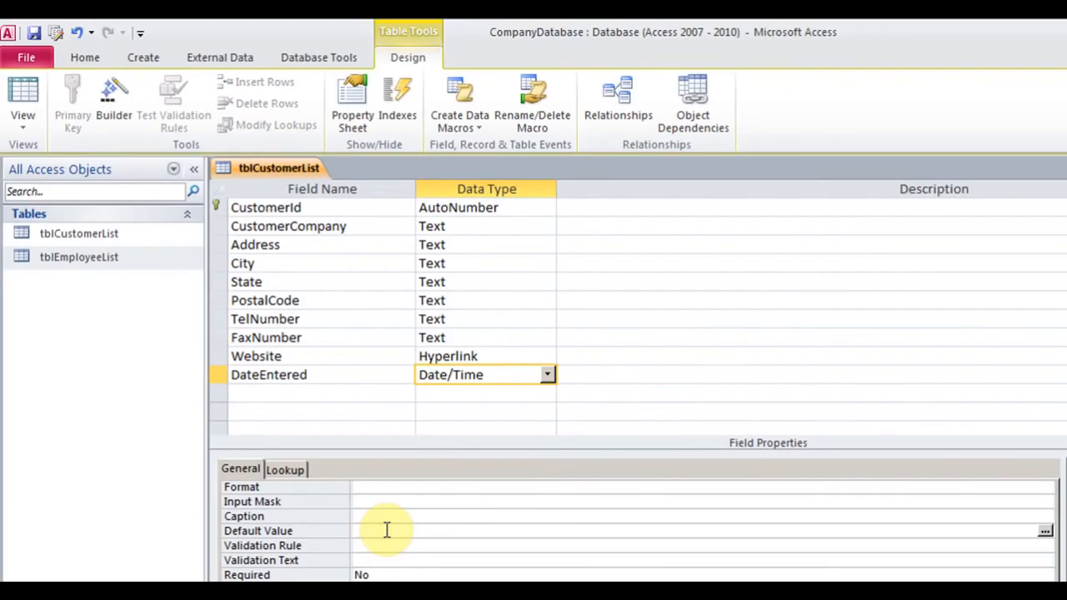
pyautogui.write('=Now()')
# Start the Lookup Wizard on City's data type, choosing to type the values myself
pyautogui.click(504, 266)
pyautogui.click(547, 263)
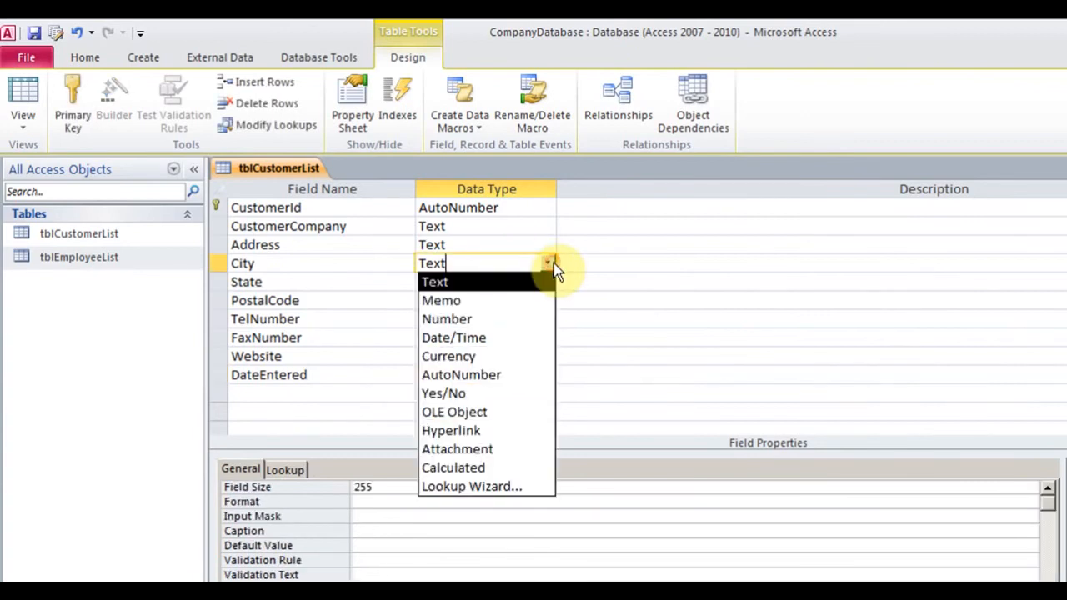
pyautogui.click(524, 490)
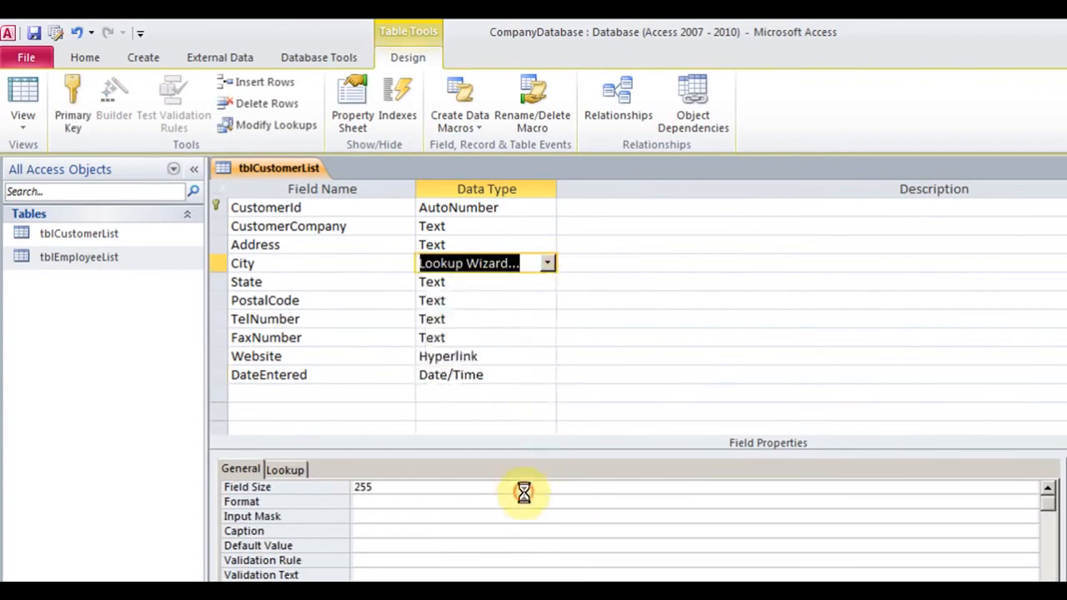
pyautogui.click(570, 280)
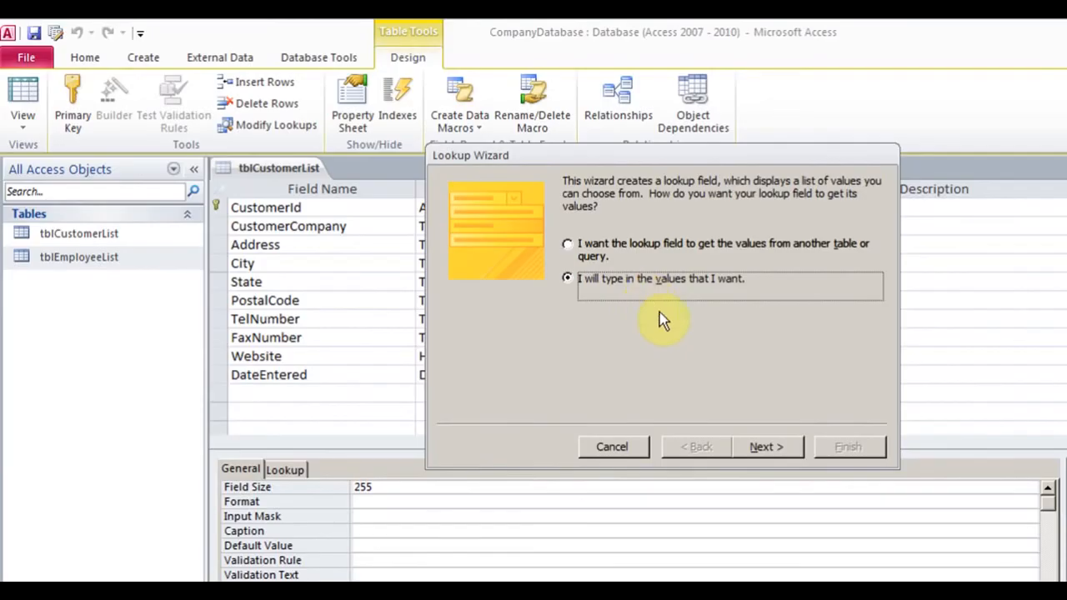
pyautogui.click(766, 447)
# Enter Mumbai, Delhi, Chandigarh and Calcutta as the lookup values and finish the wizard
pyautogui.click(507, 298)
pyautogui.write('Mumbai')
pyautogui.press('Return')
pyautogui.write('Delshi')
pyautogui.press('BackSpace')
pyautogui.press('BackSpace')
pyautogui.press('BackSpace')
pyautogui.write('hi')
pyautogui.press('Return')
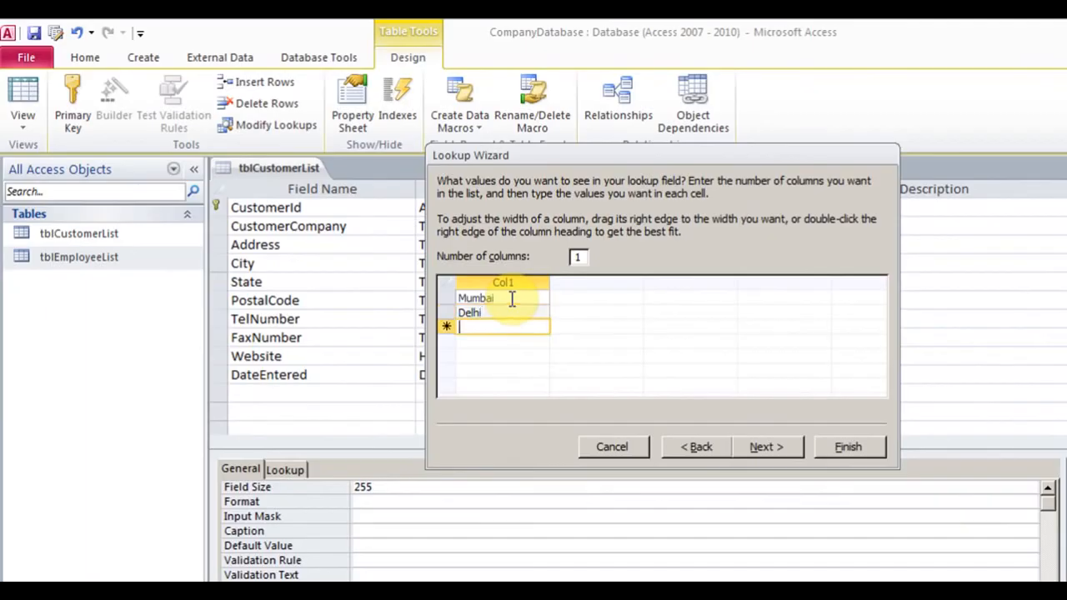
pyautogui.write('Chandigarh')
pyautogui.press('Return')
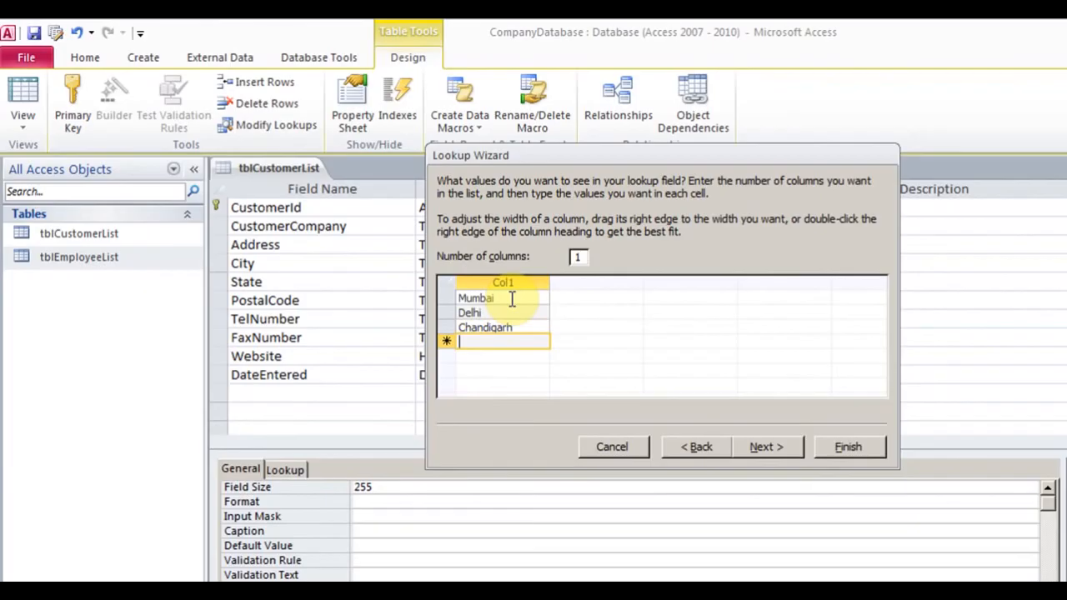
pyautogui.write('Calcu')
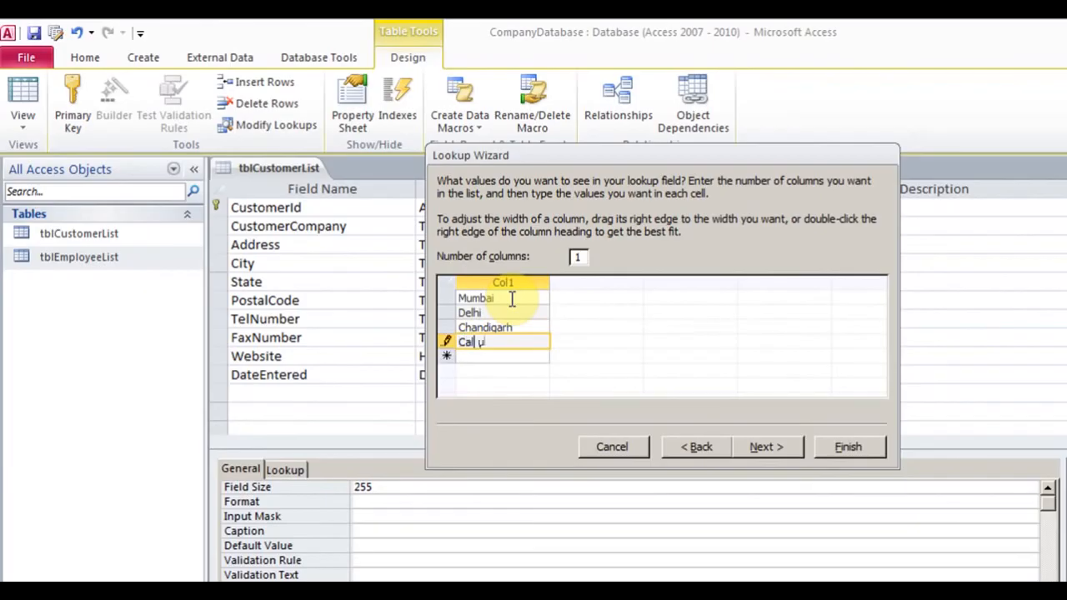
pyautogui.write('tta')
pyautogui.click(774, 442)
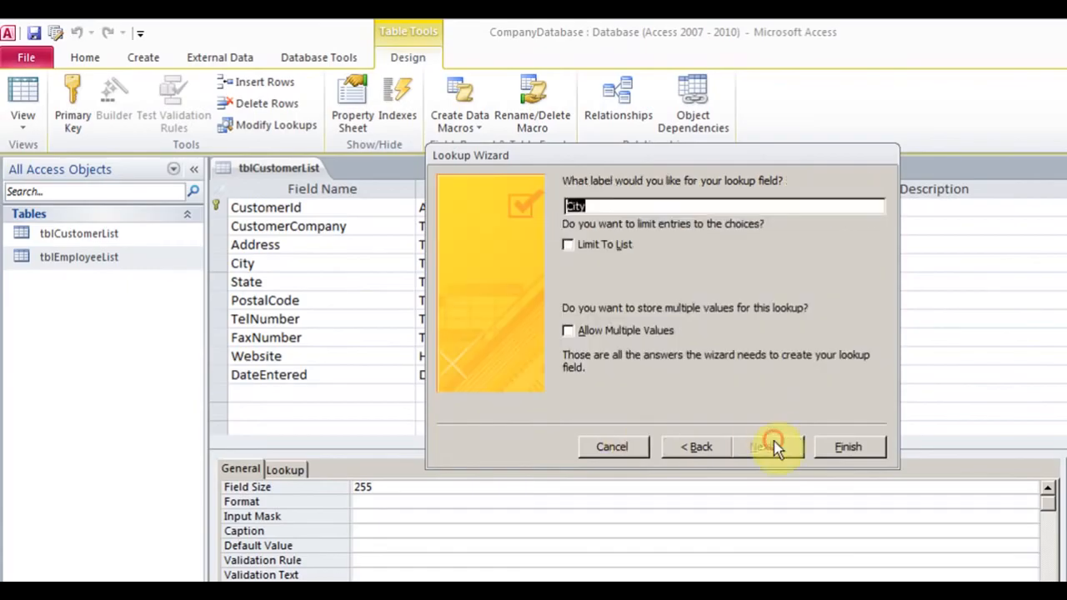
pyautogui.click(844, 446)
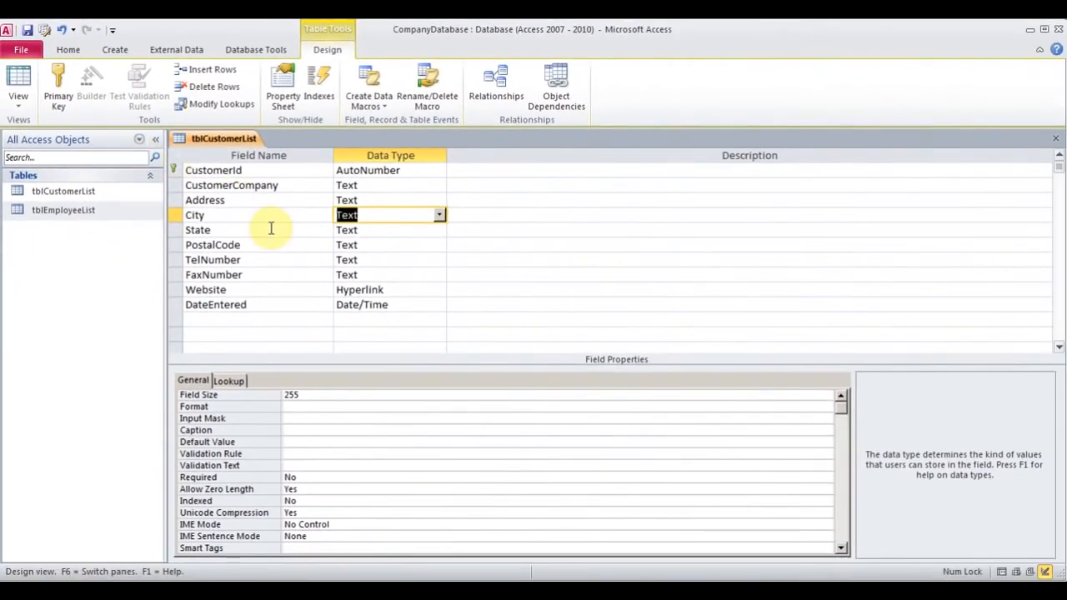
# Save the table, switch to Datasheet View, and enter 'Company A' as the first customer
pyautogui.click(19, 100)
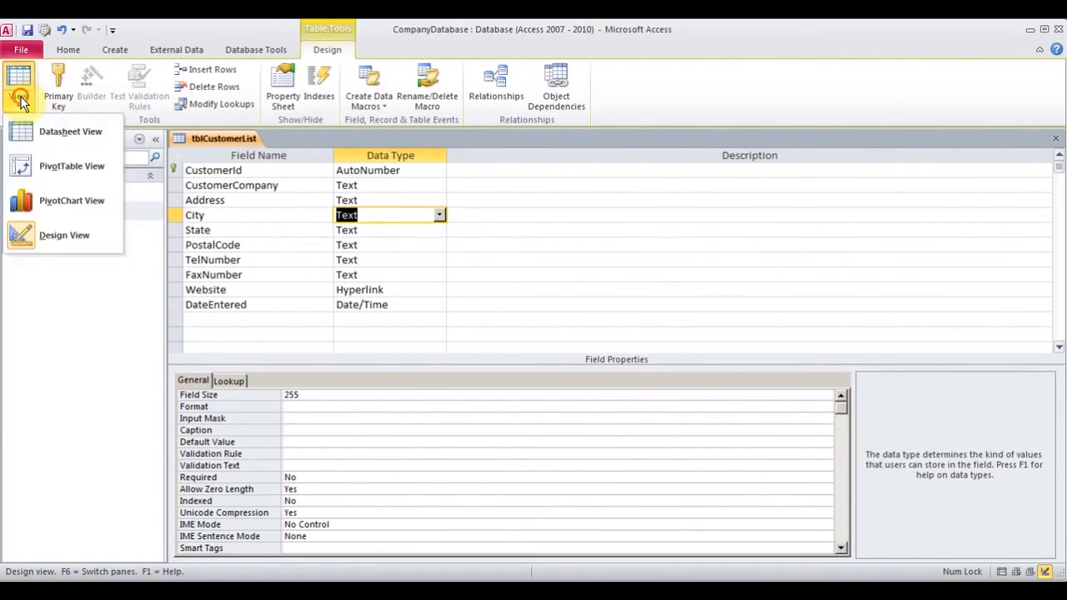
pyautogui.click(62, 137)
pyautogui.click(503, 351)
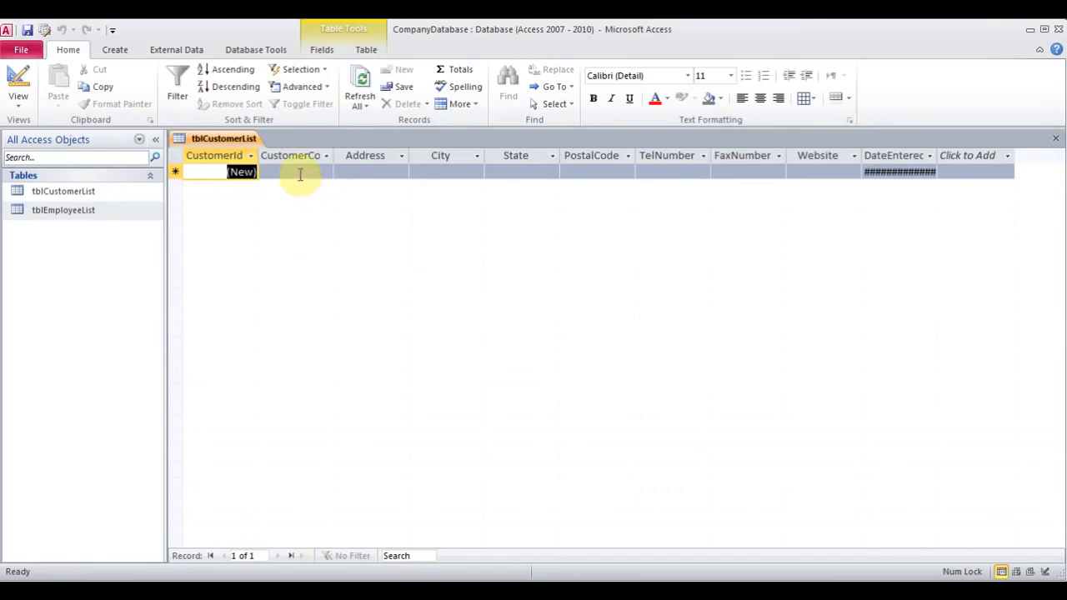
pyautogui.click(300, 174)
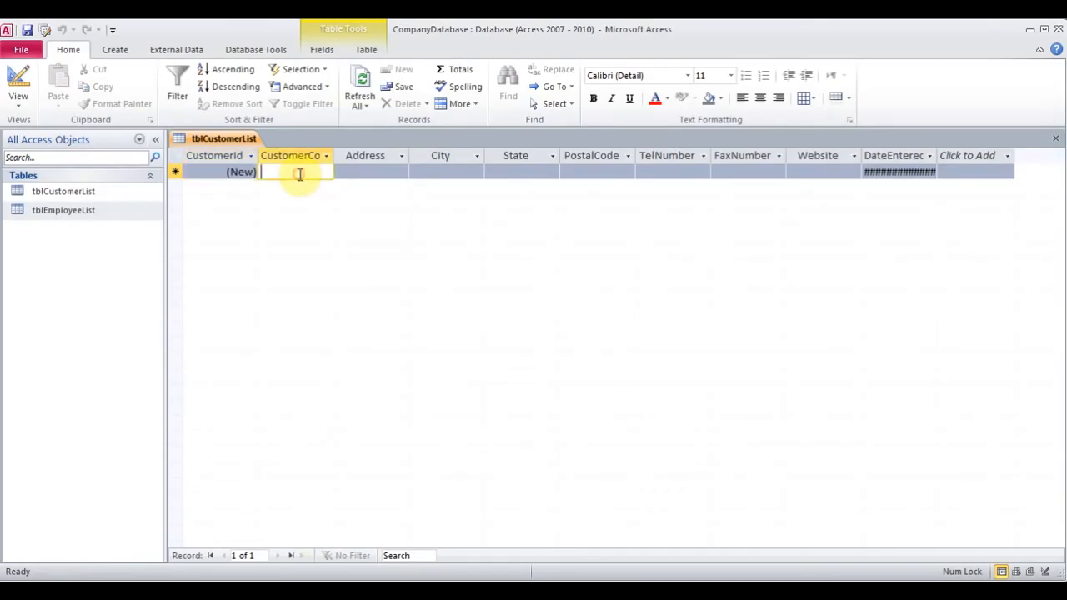
pyautogui.write('Co')
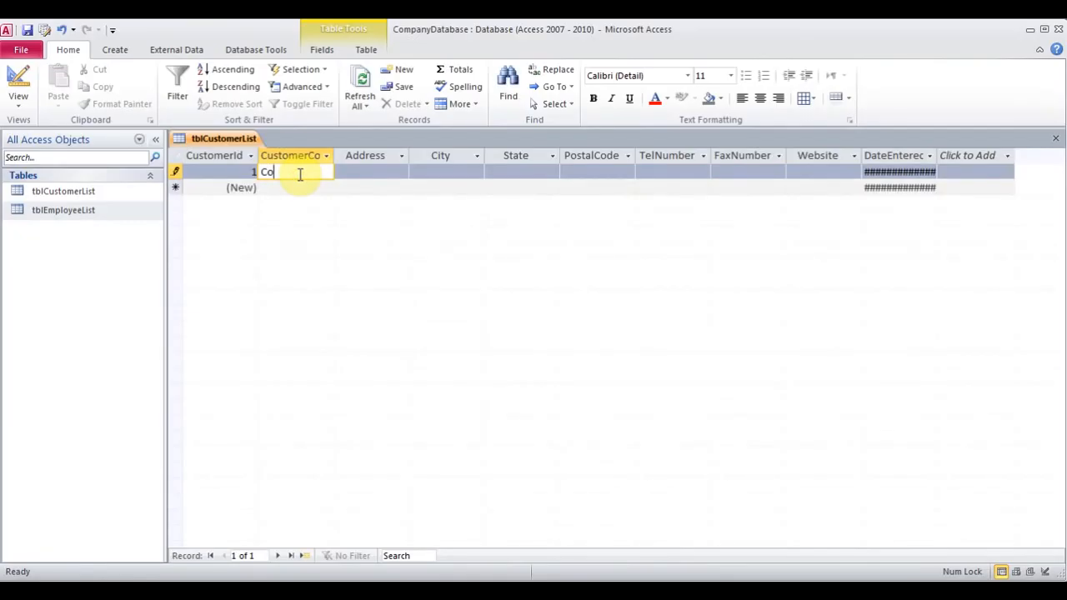
pyautogui.write('mpany A')
pyautogui.press('Tab')
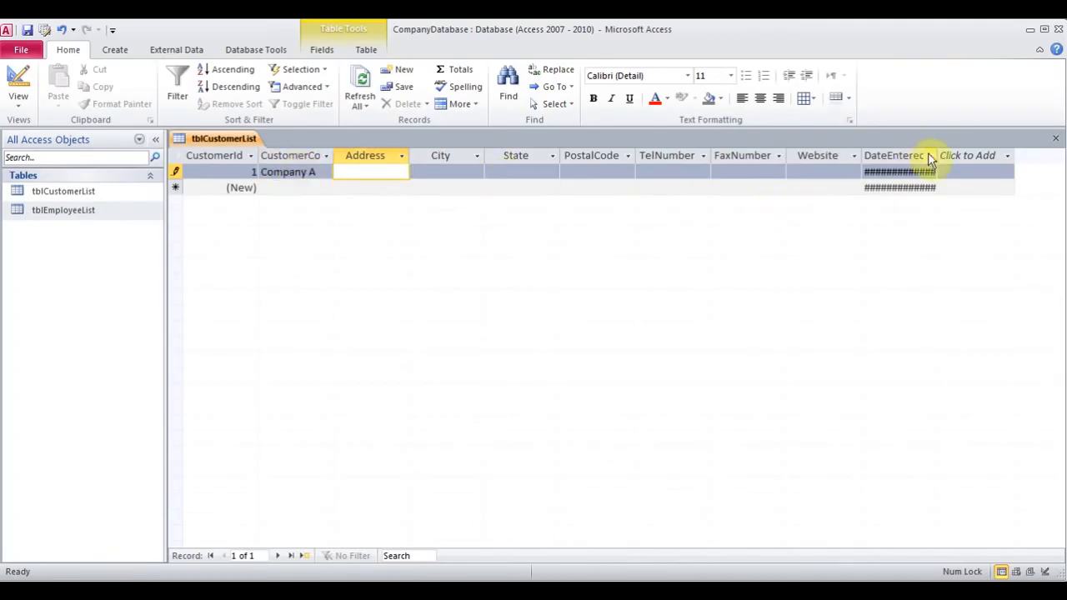
# Widen the DateEntered column so the full date-time stamp is visible
pyautogui.moveTo(937, 155); pyautogui.dragTo(986, 156)
pyautogui.click(988, 153)
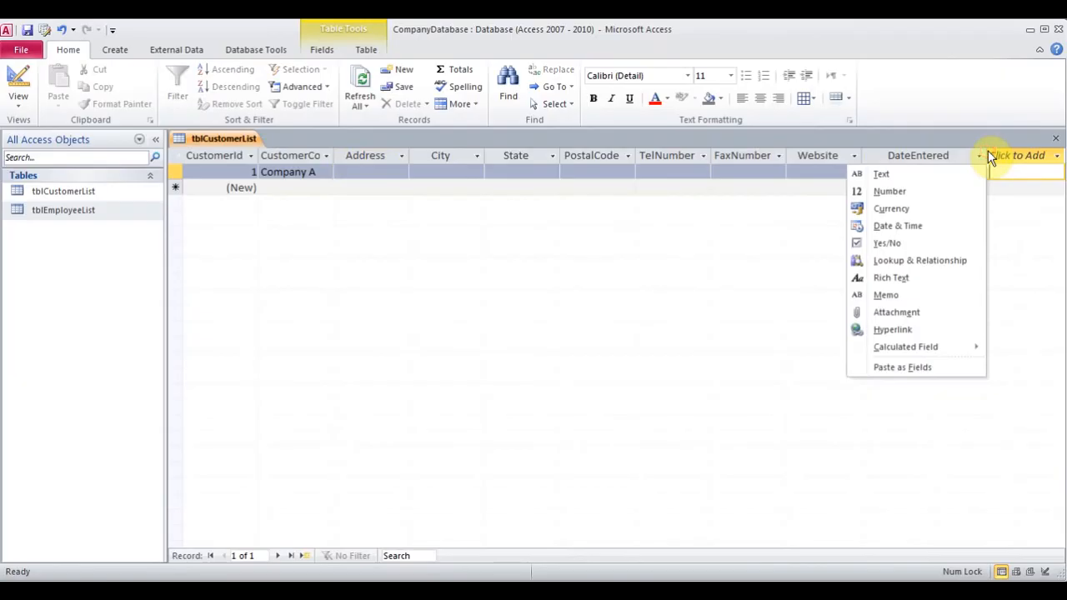
pyautogui.press('Escape')
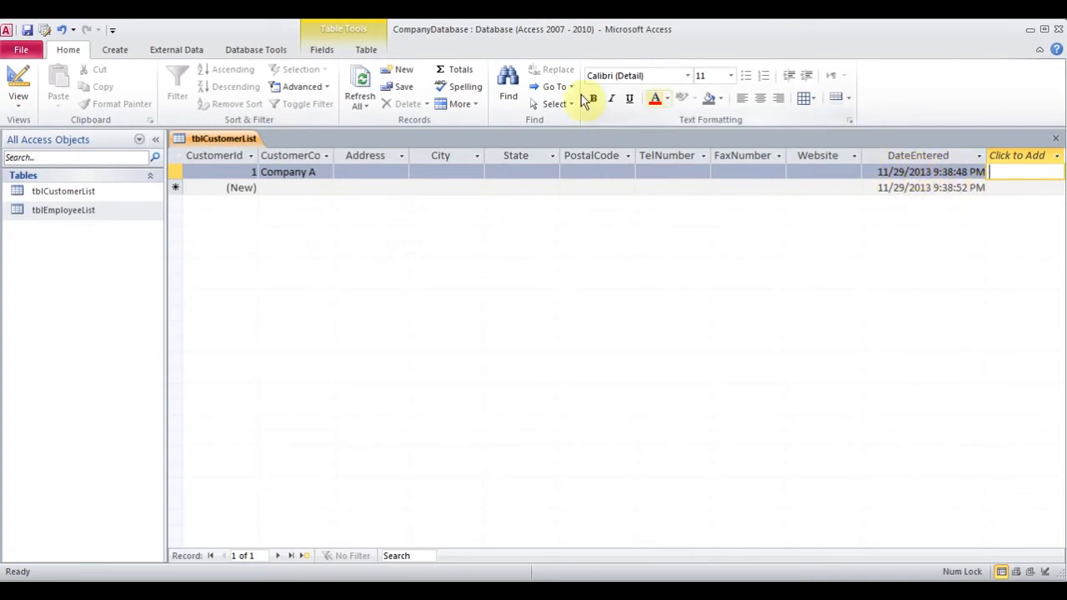
pyautogui.click(17, 98)
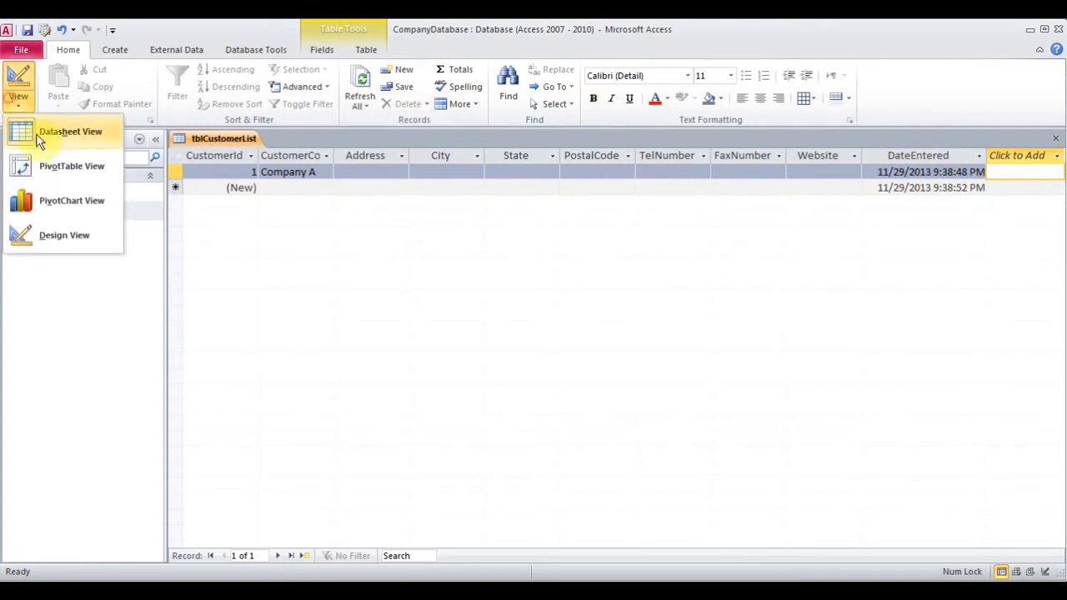
# In Design View set DateEntered's Format to Medium Date, then return to the datasheet
pyautogui.click(48, 234)
pyautogui.click(267, 305)
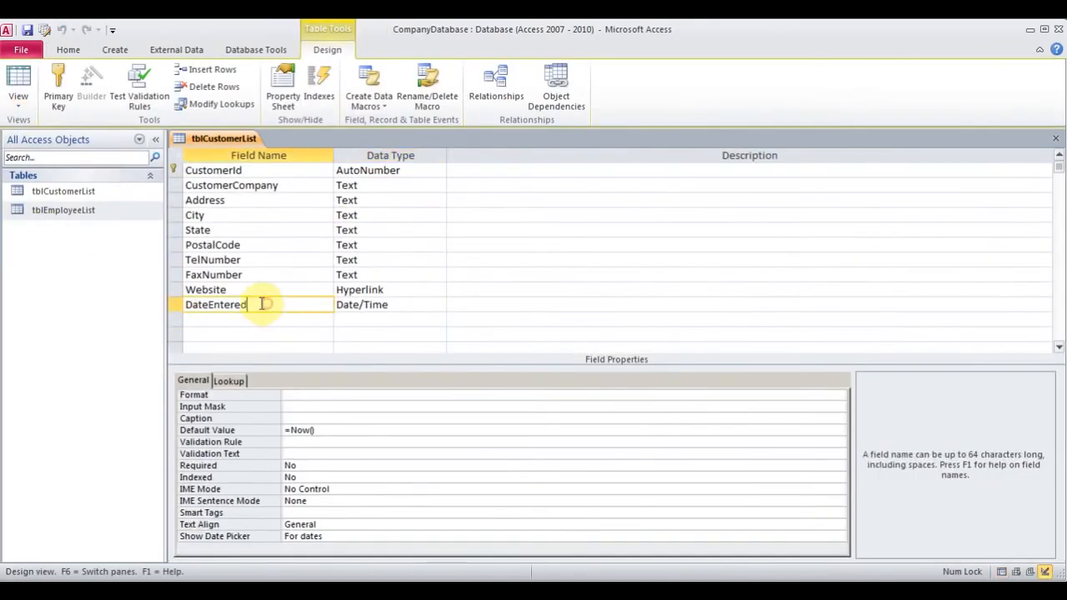
pyautogui.click(317, 395)
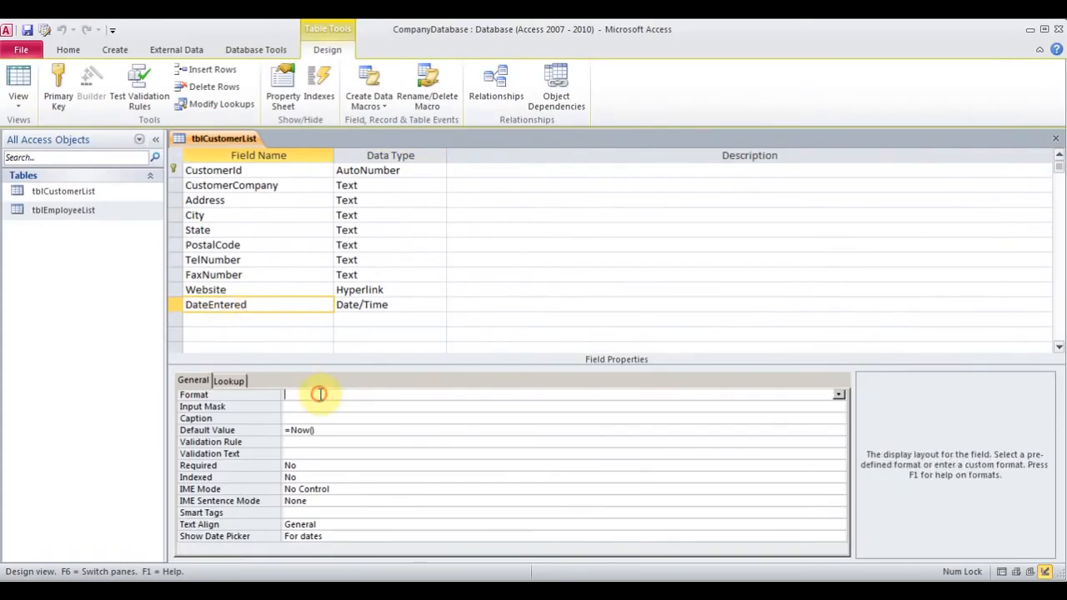
pyautogui.click(838, 395)
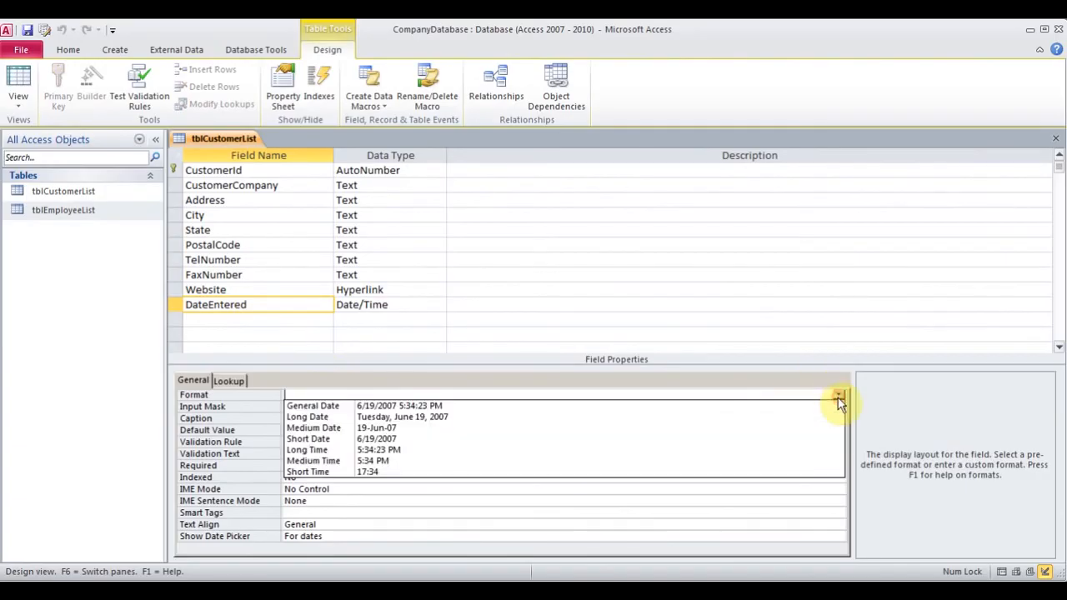
pyautogui.click(388, 428)
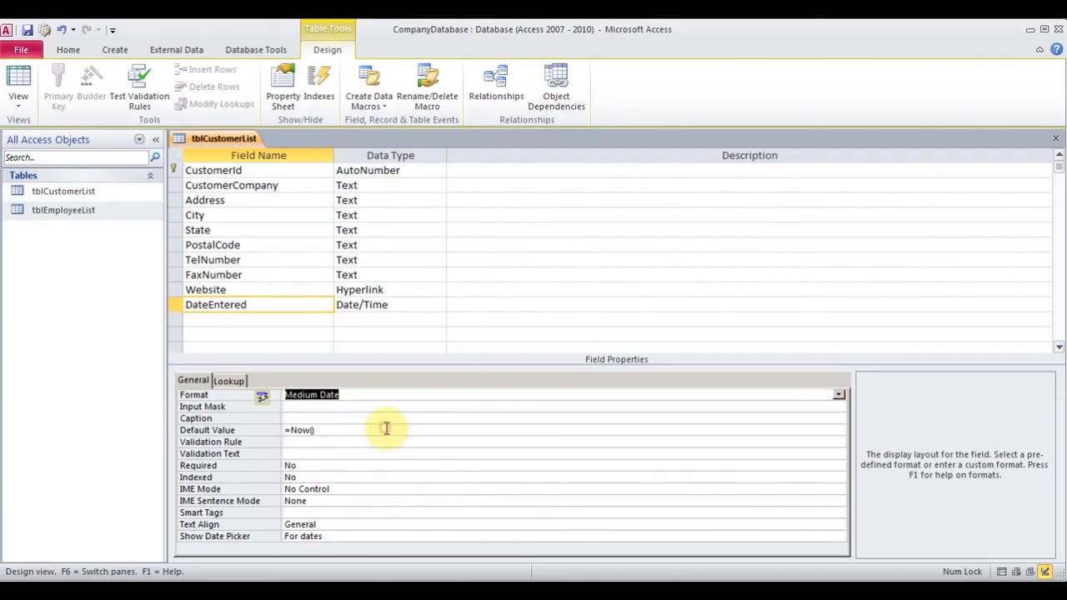
pyautogui.click(20, 100)
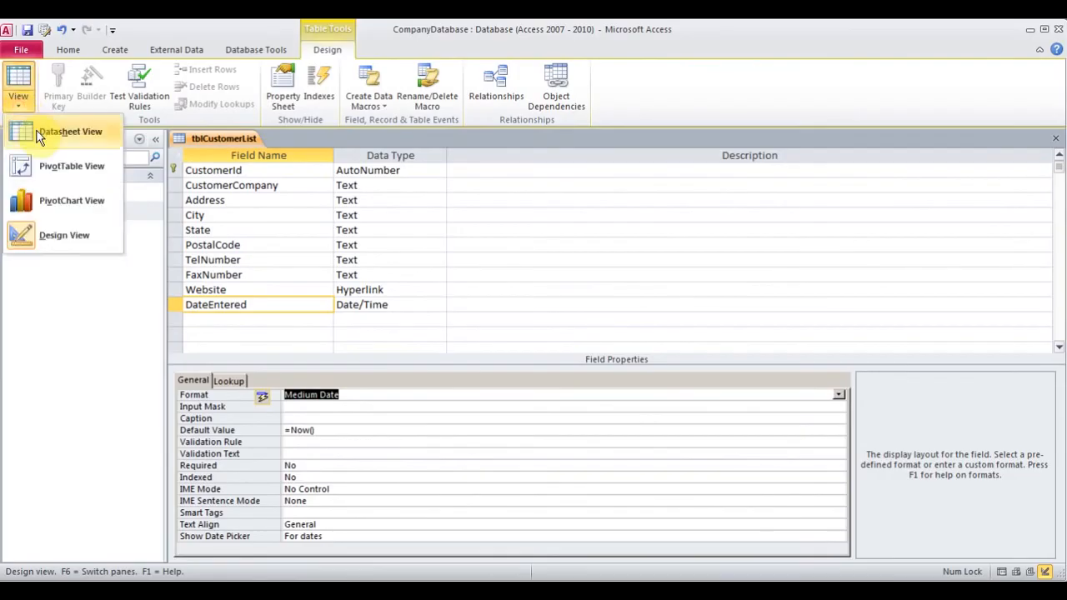
pyautogui.click(37, 135)
pyautogui.click(496, 351)
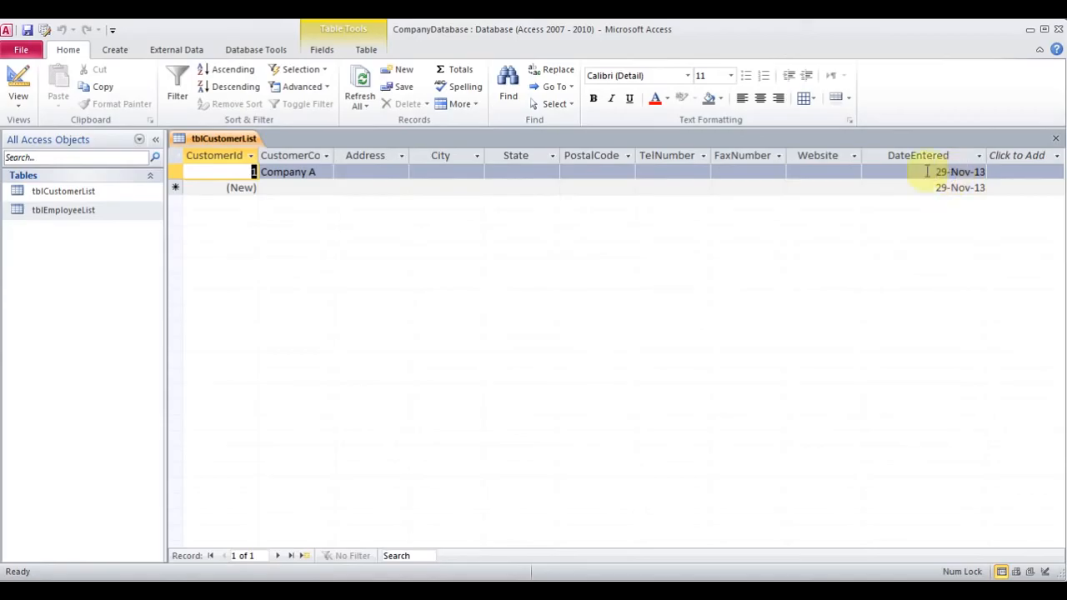
pyautogui.click(805, 173)
pyautogui.write('www.goo')
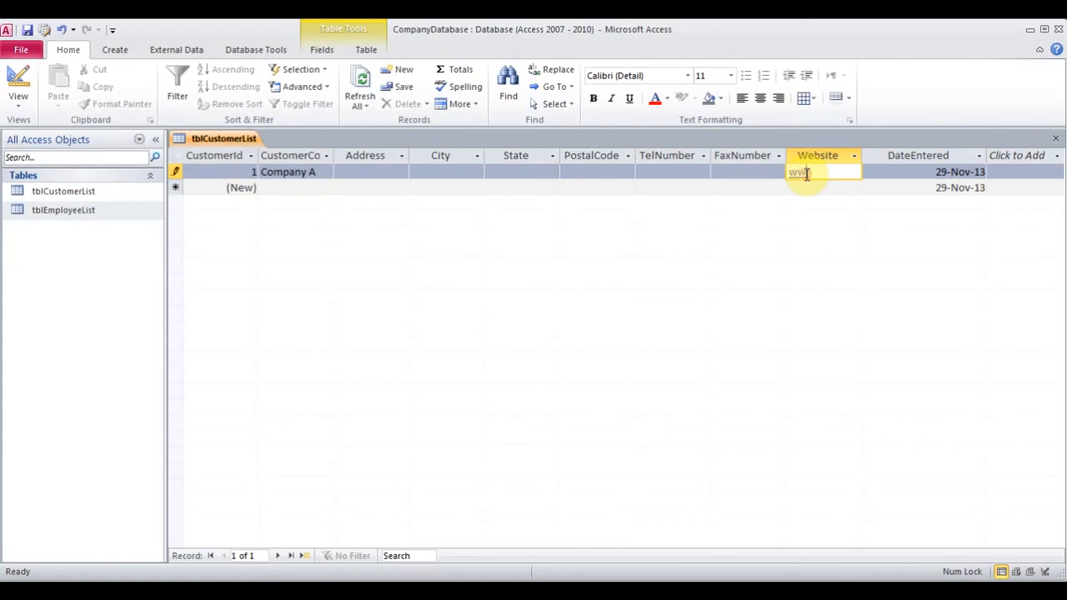
pyautogui.write('gle.com')
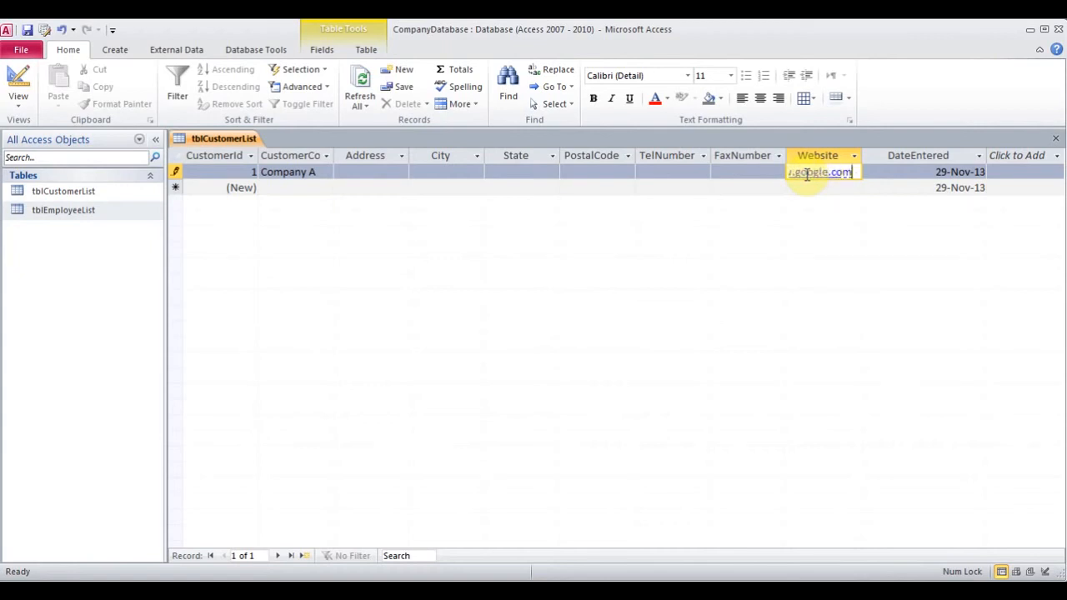
pyautogui.click(739, 171)
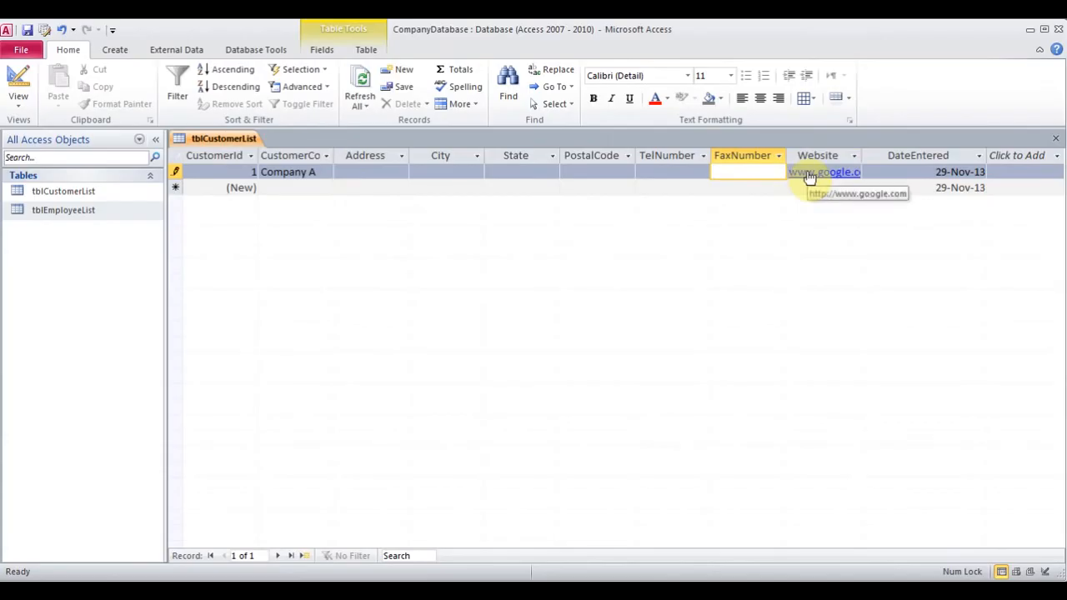
pyautogui.click(457, 171)
pyautogui.click(478, 173)
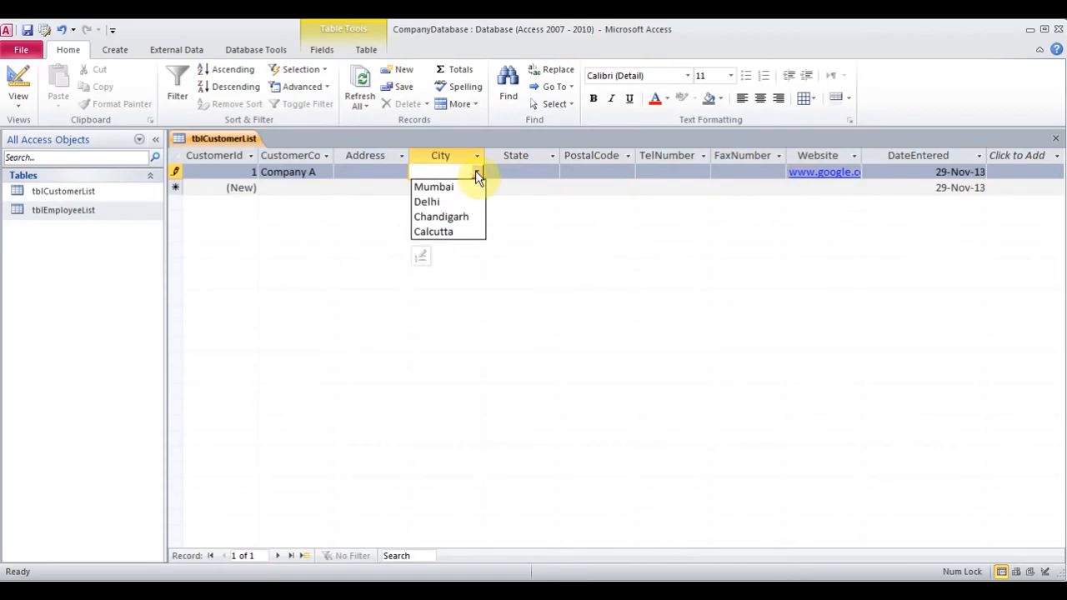
# Add 'Company B' as a new customer record and close tblCustomerList
pyautogui.click(323, 190)
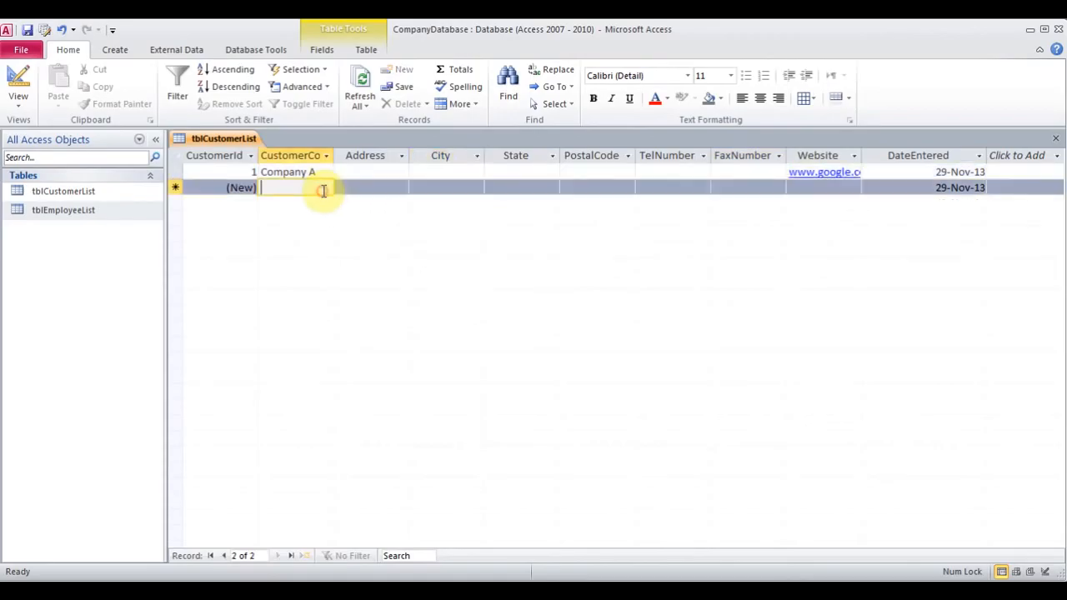
pyautogui.write('Company ')
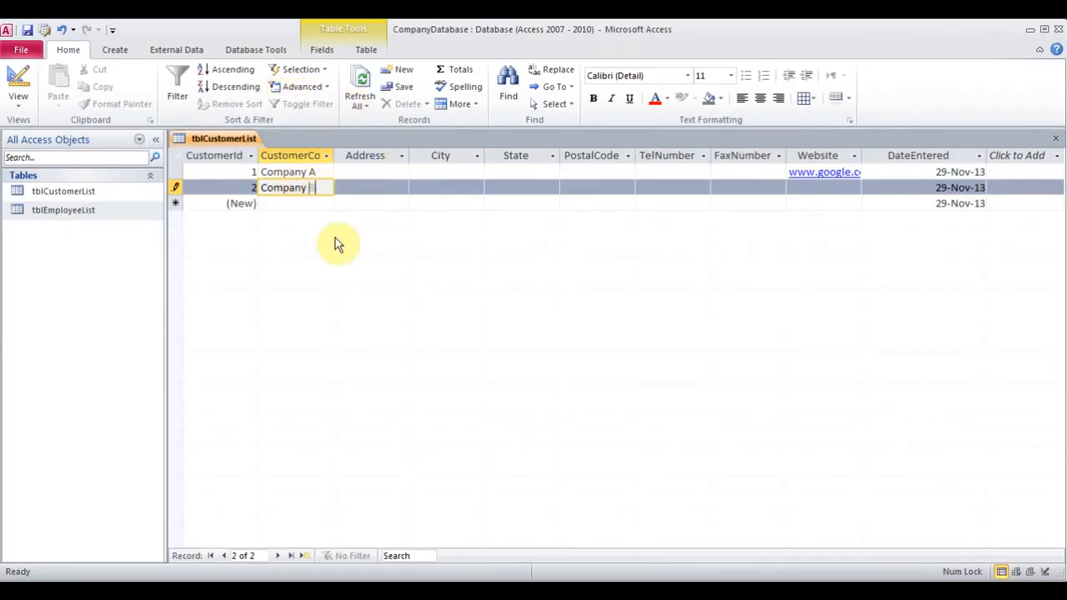
pyautogui.write('B')
pyautogui.click(389, 174)
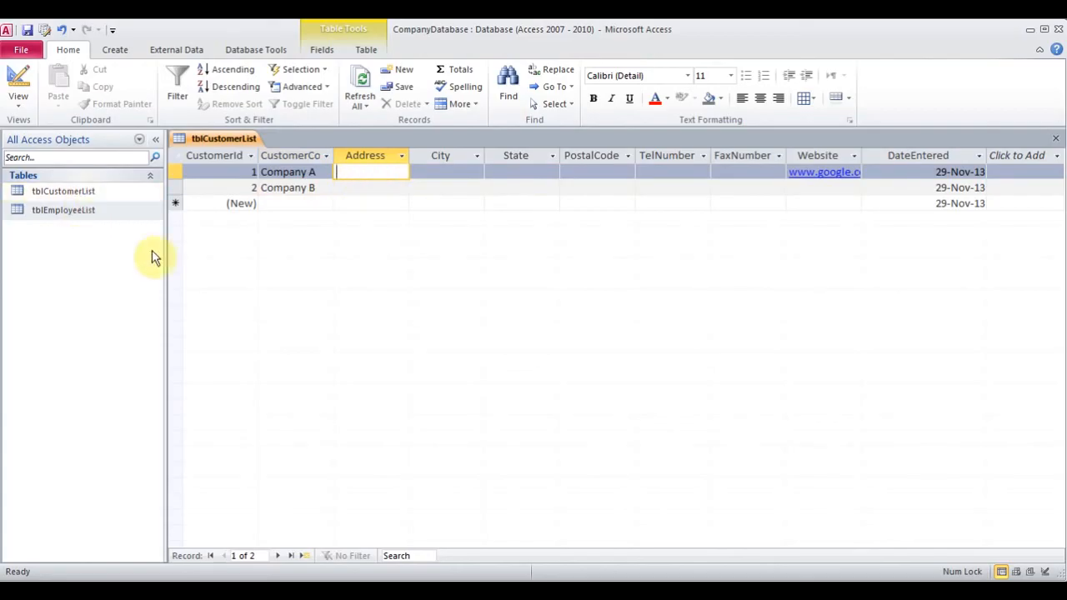
pyautogui.click(1056, 138)
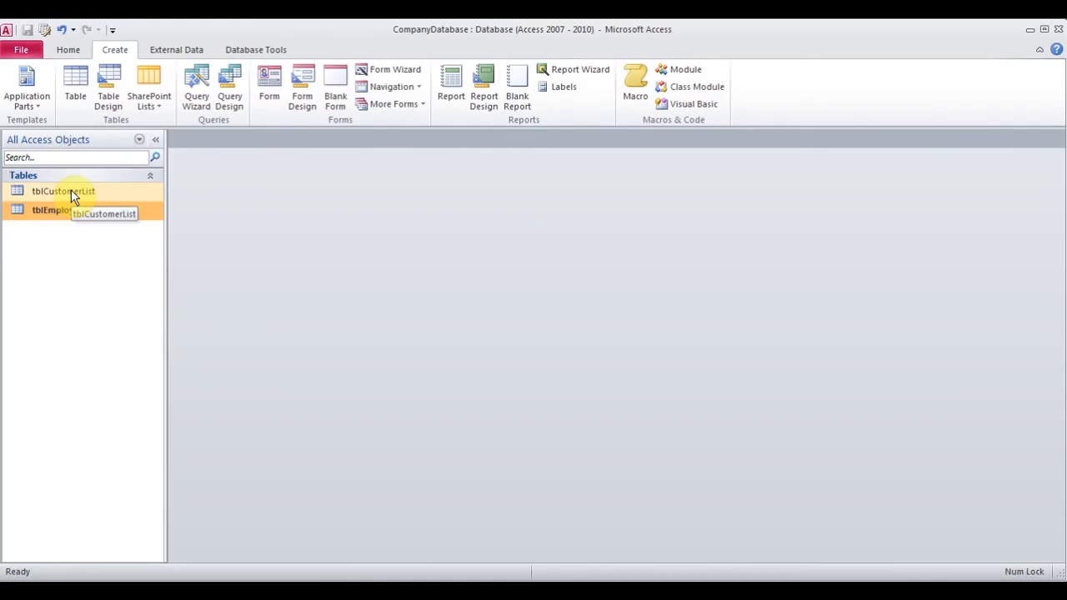
pyautogui.doubleClick(36, 212)
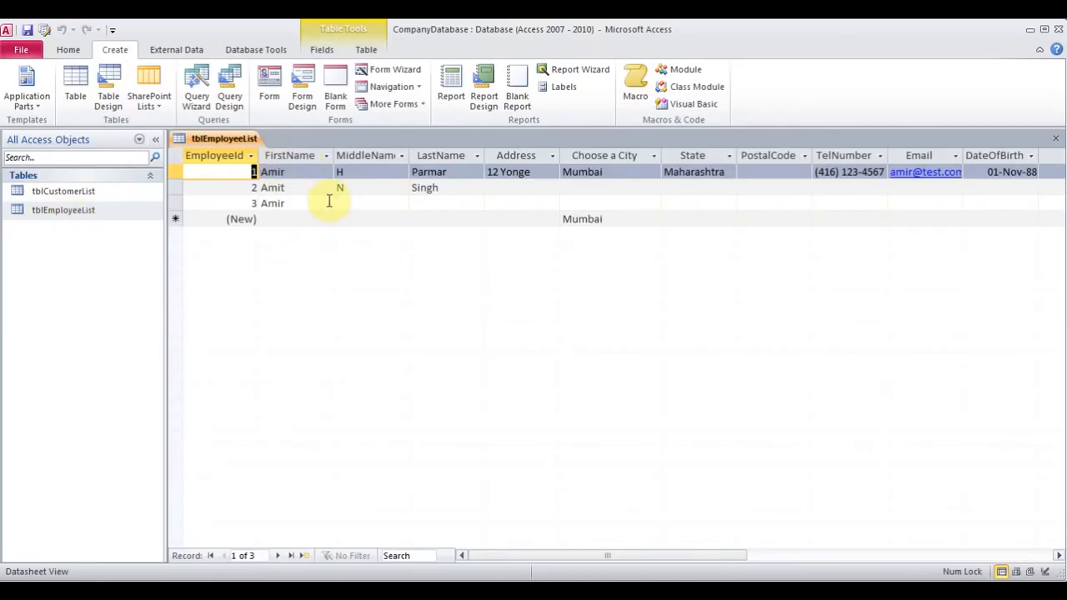
pyautogui.click(1055, 139)
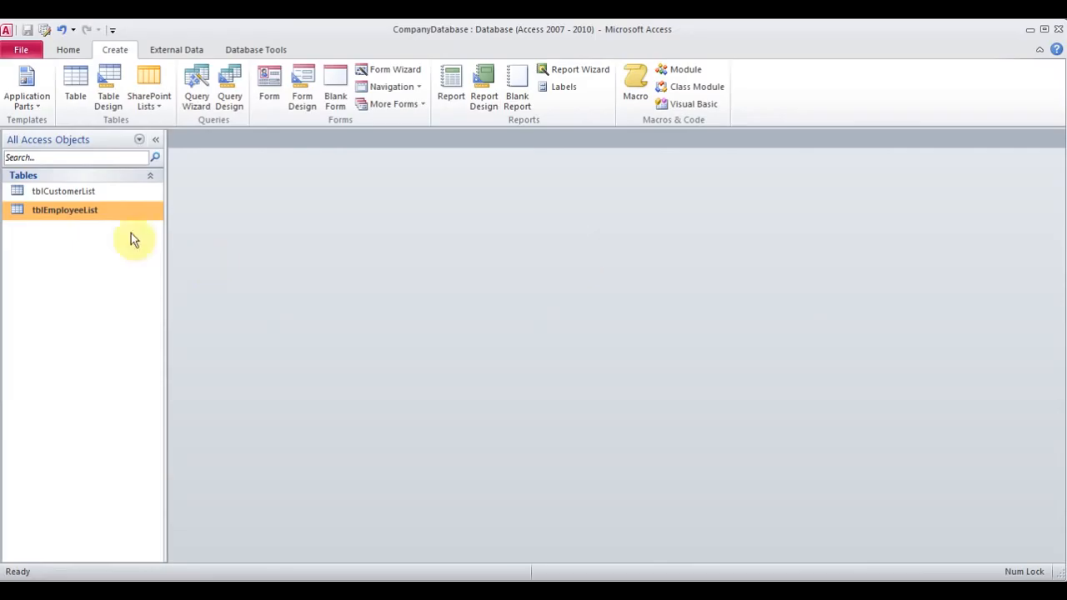
pyautogui.click(75, 191)
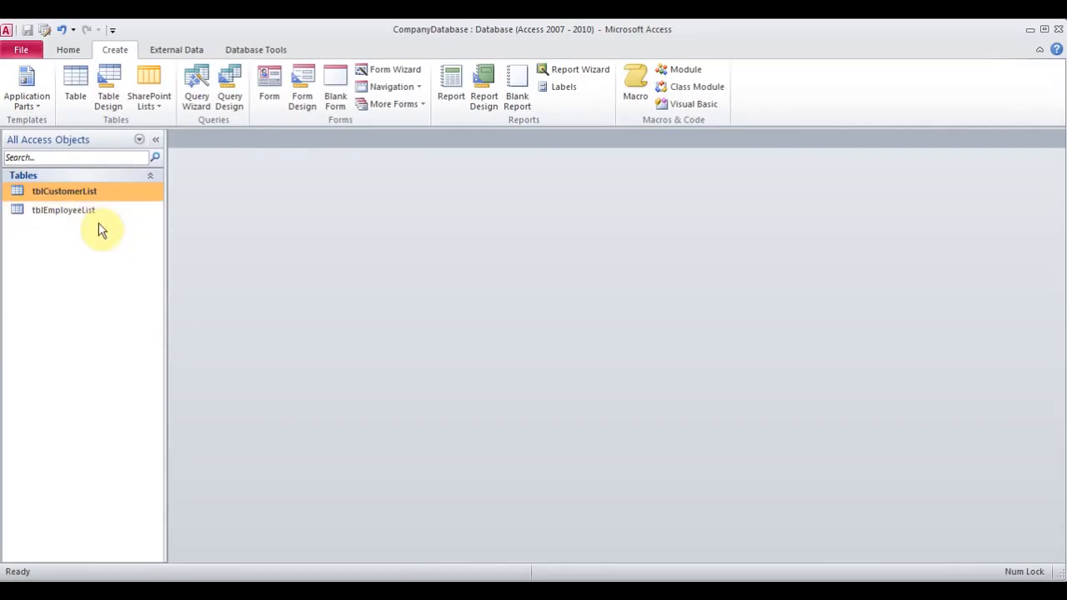
pyautogui.click(71, 211)
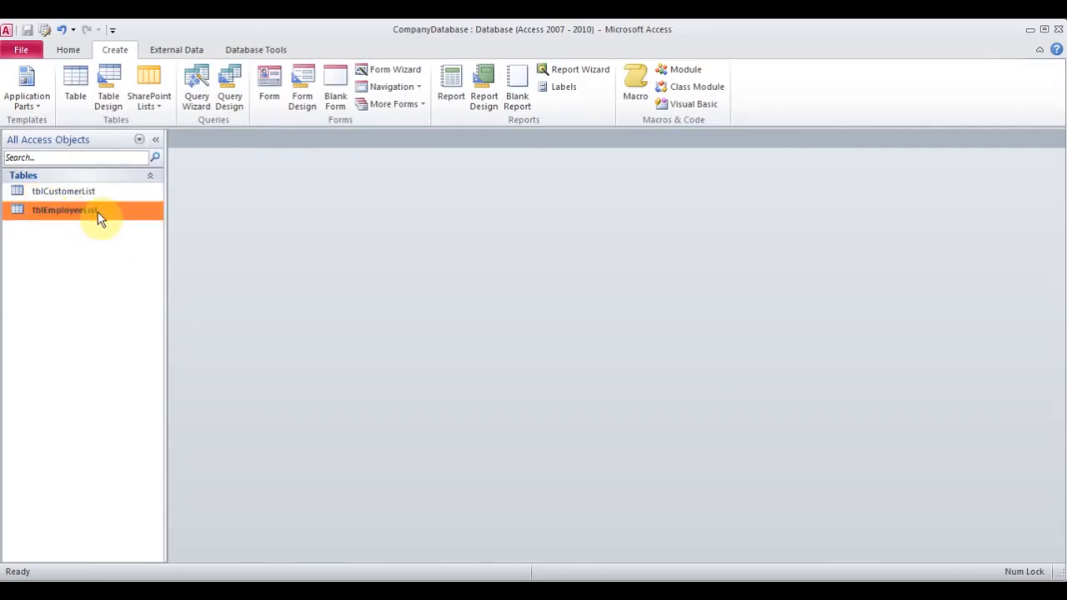
# Build a form from tblEmployeeList, save it as frmEmployeeList, and switch to Form View
pyautogui.click(271, 82)
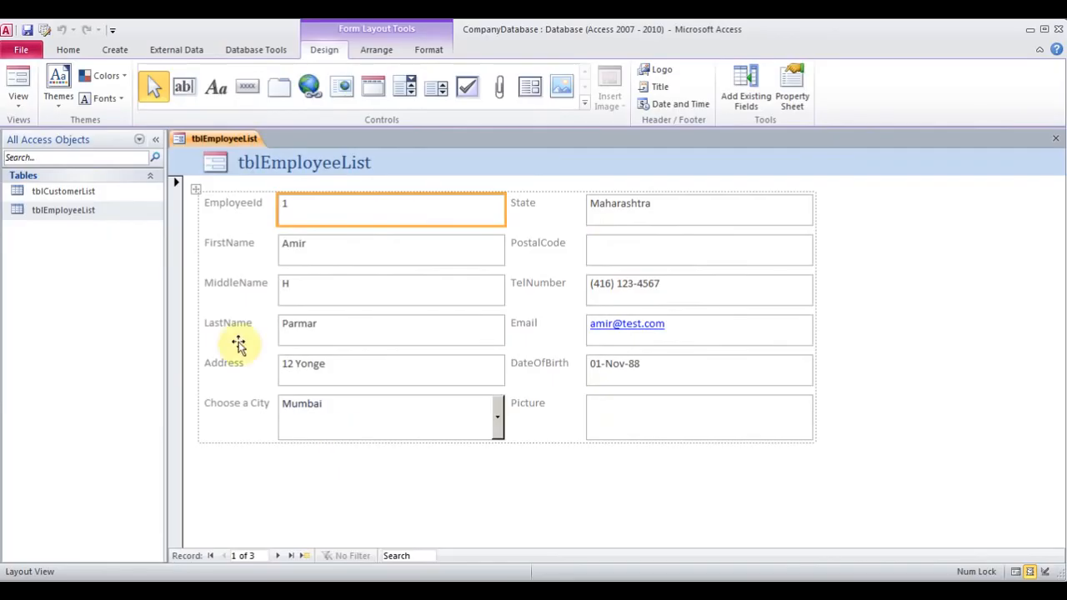
pyautogui.click(27, 30)
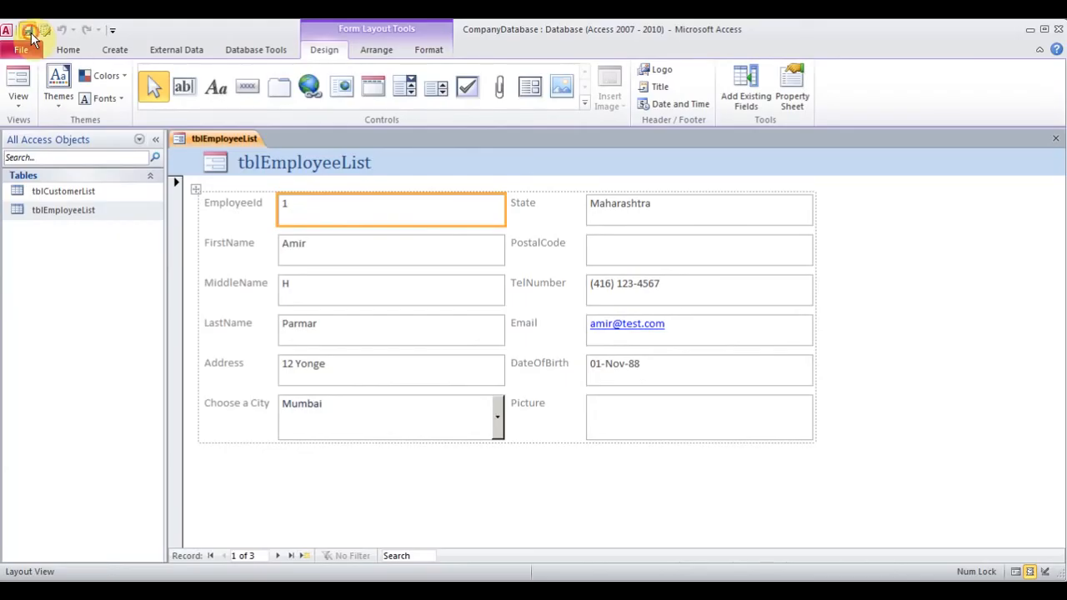
pyautogui.write('frm EmployeeList')
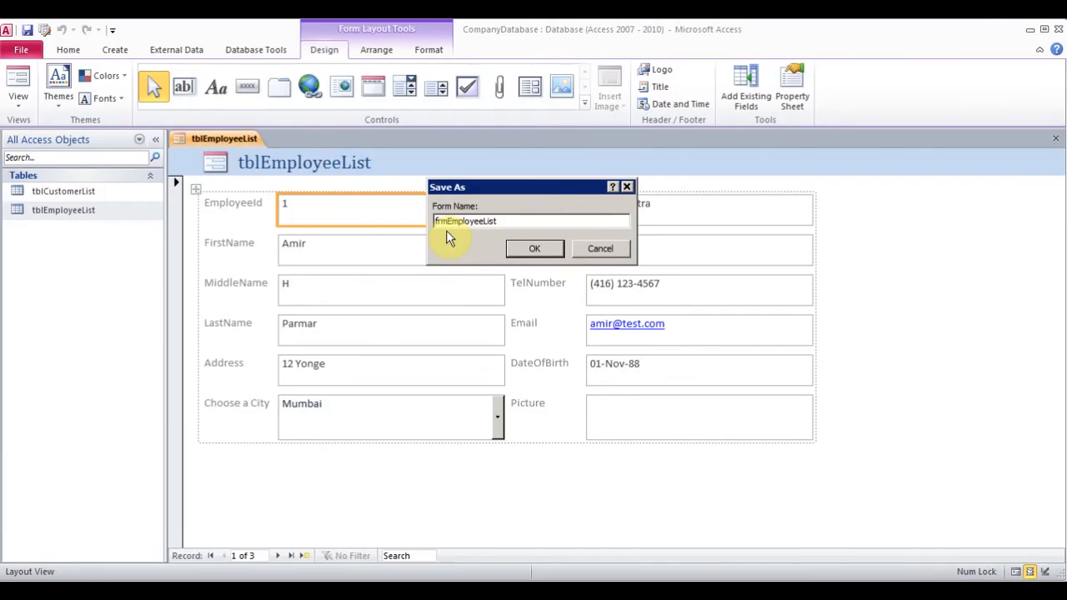
pyautogui.click(535, 250)
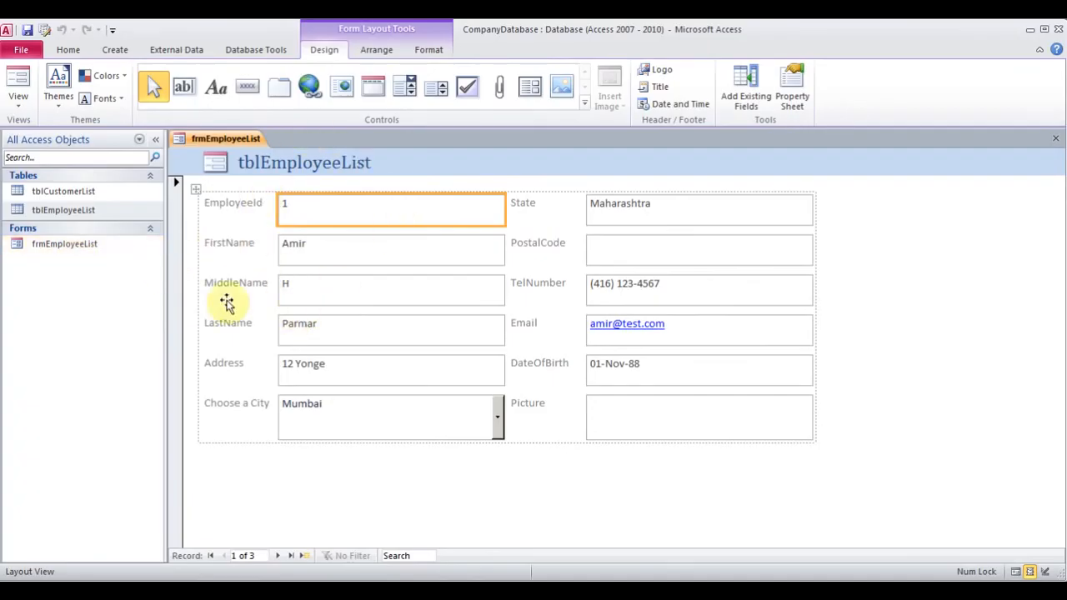
pyautogui.click(19, 104)
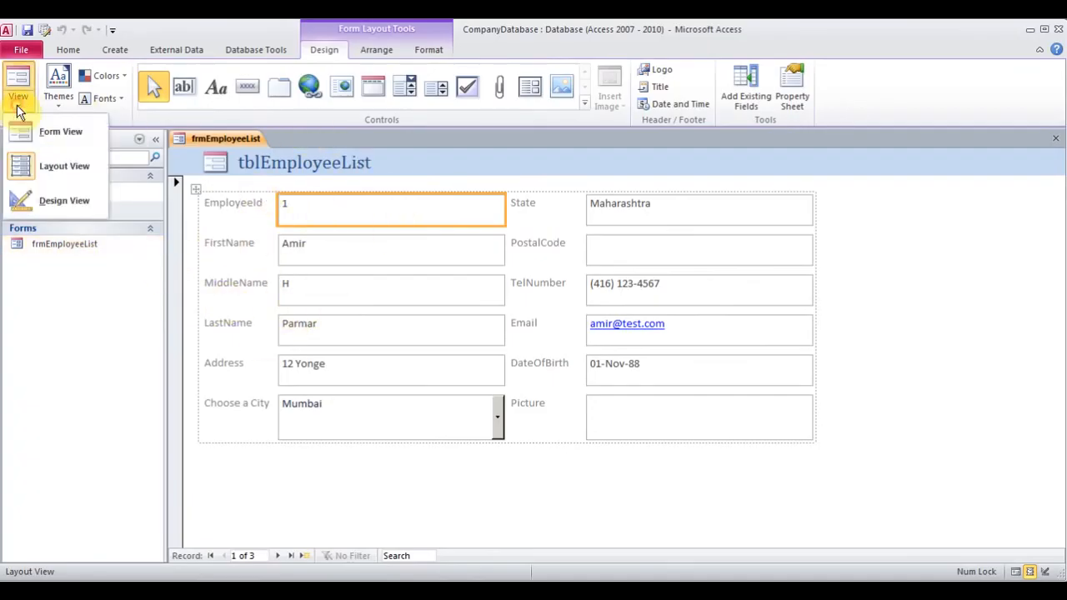
pyautogui.click(67, 132)
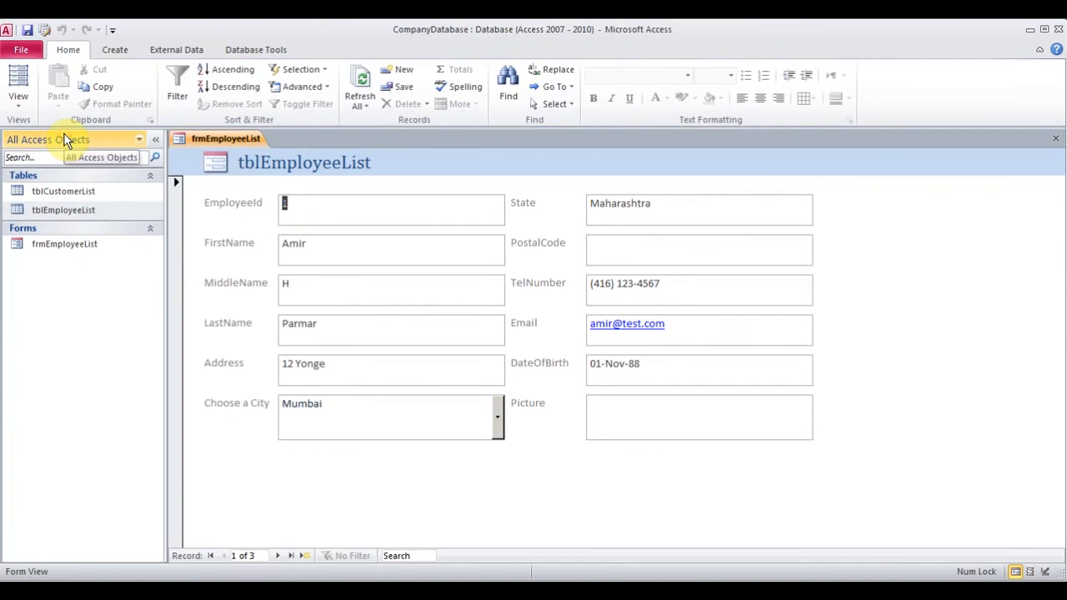
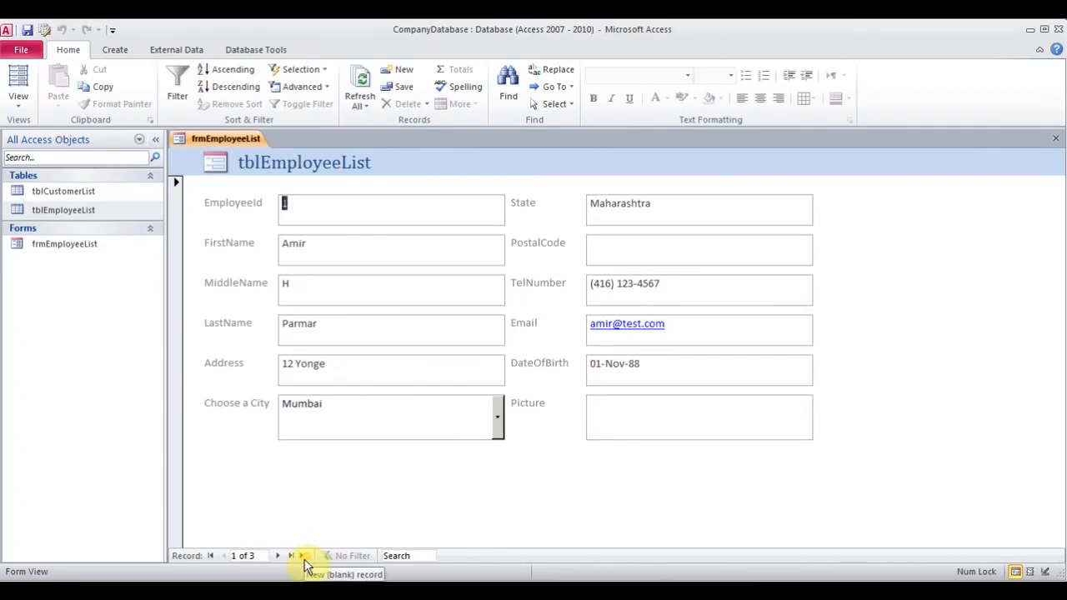
# Add a fourth employee record with first name John, middle name D and last name Doe
pyautogui.click(405, 77)
pyautogui.click(361, 247)
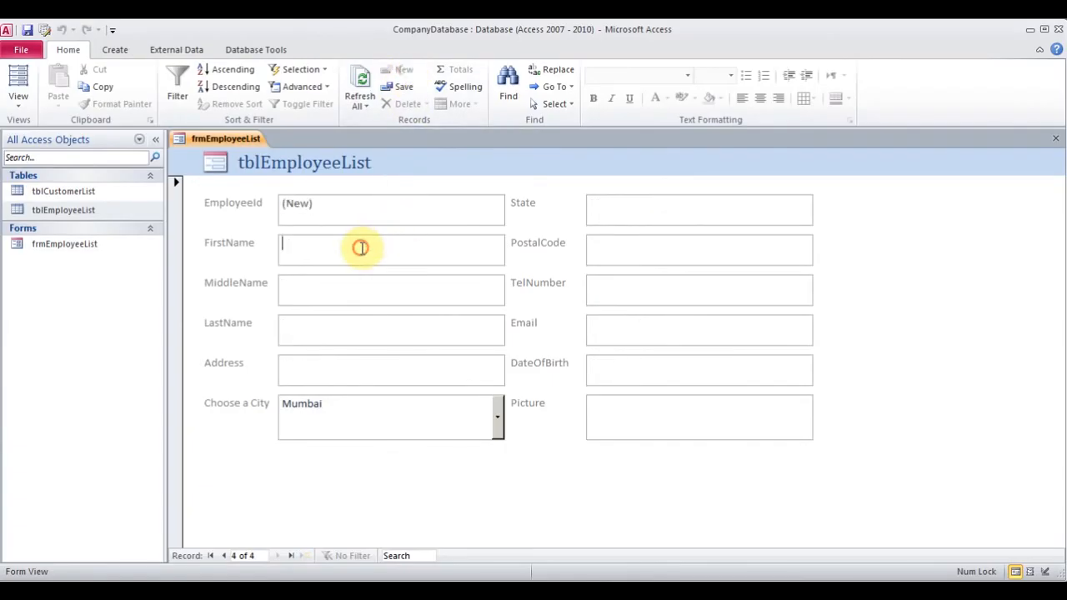
pyautogui.write('Joh')
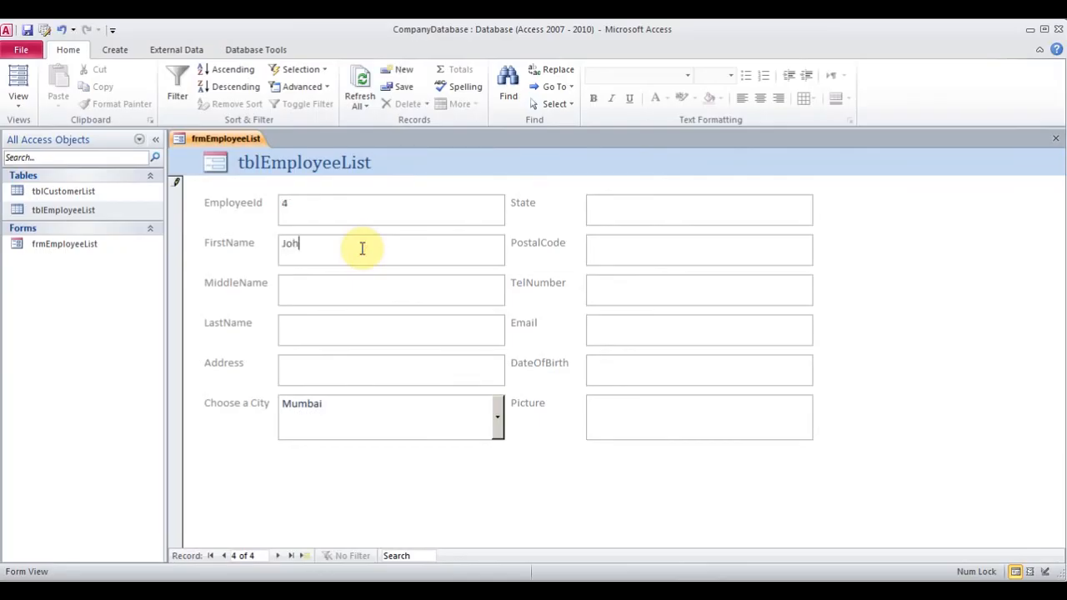
pyautogui.write('n')
pyautogui.press('Tab')
pyautogui.write('D')
pyautogui.press('Tab')
pyautogui.write('Doe')
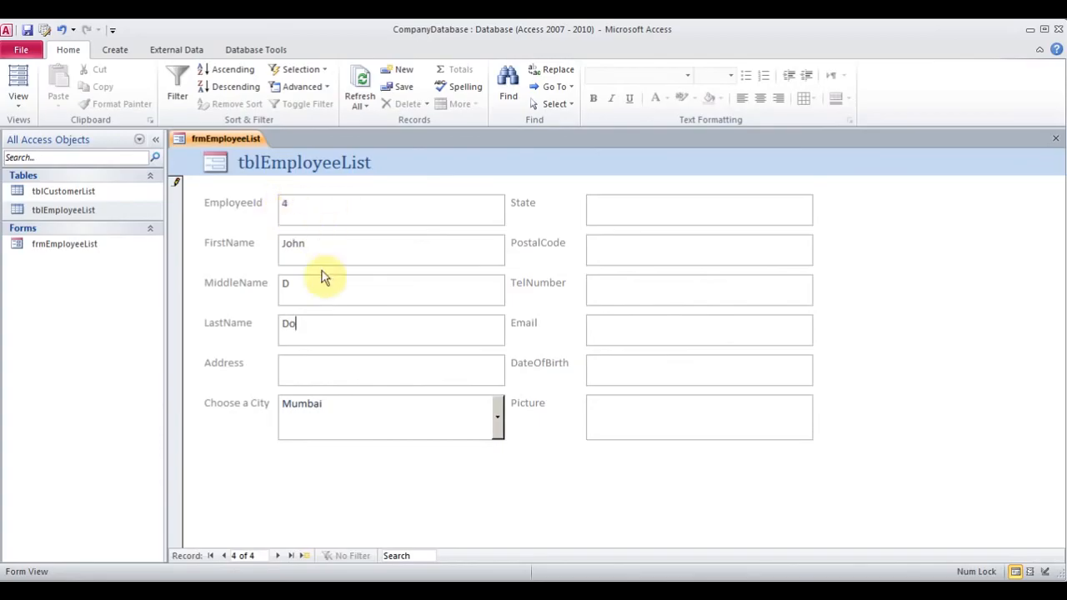
pyautogui.click(321, 367)
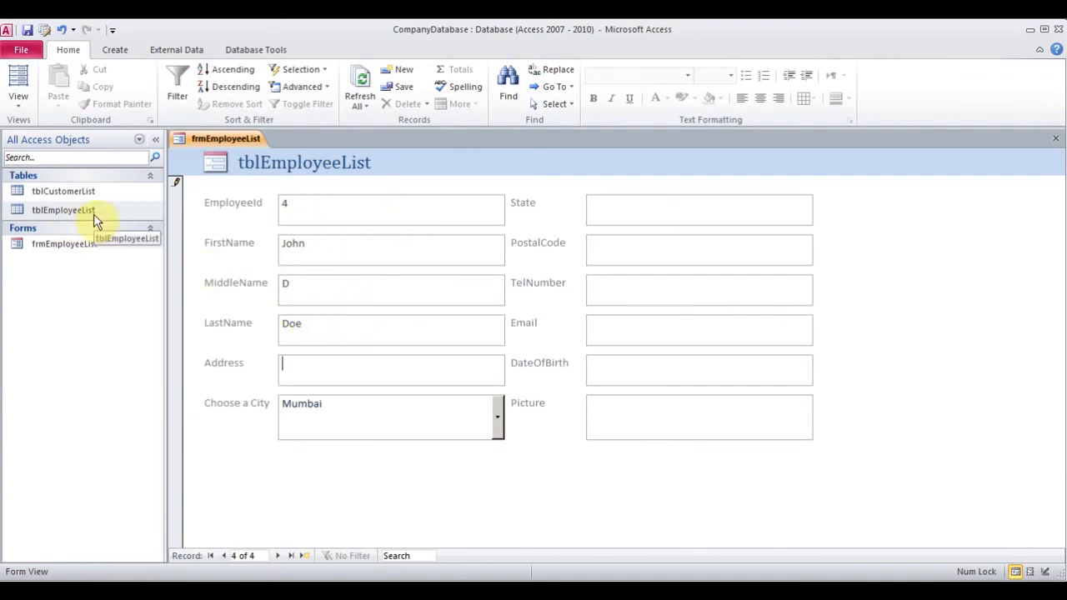
# Close frmEmployeeList, verify the John Doe row in tblEmployeeList, then close the table
pyautogui.click(1056, 138)
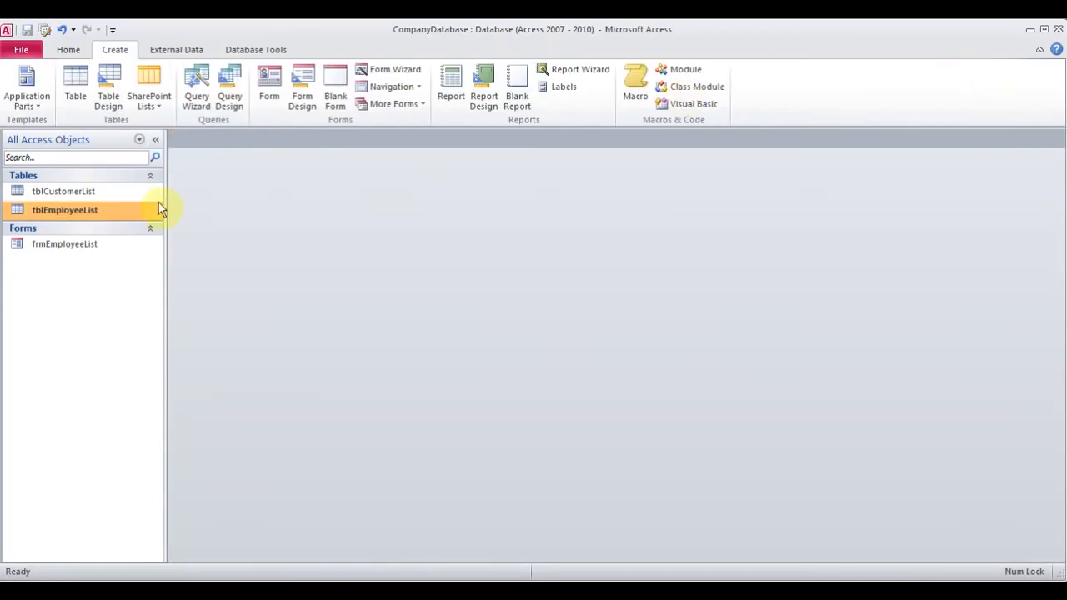
pyautogui.doubleClick(104, 215)
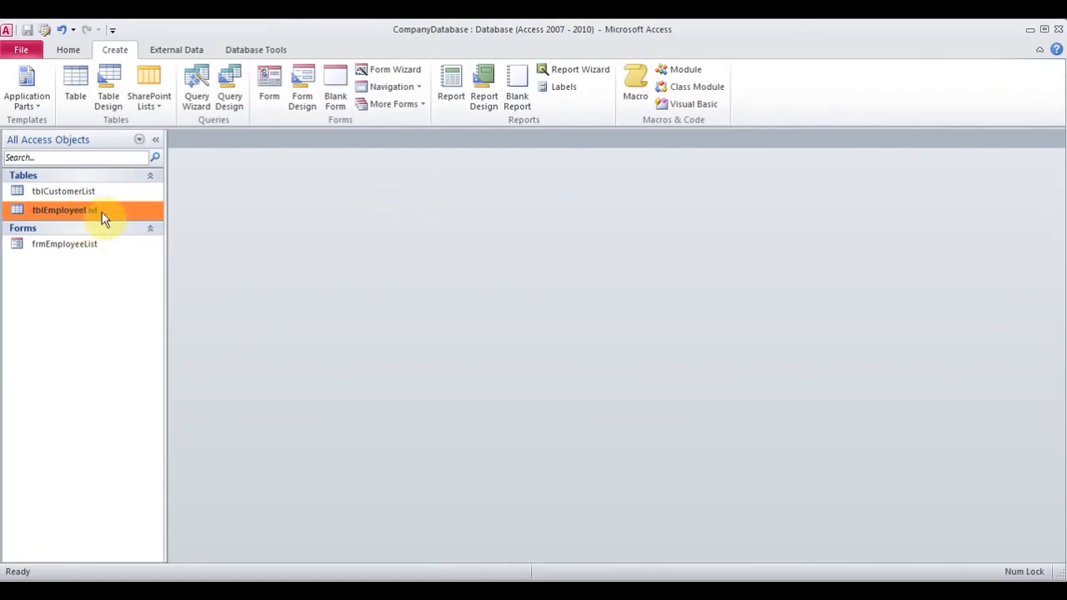
pyautogui.click(288, 218)
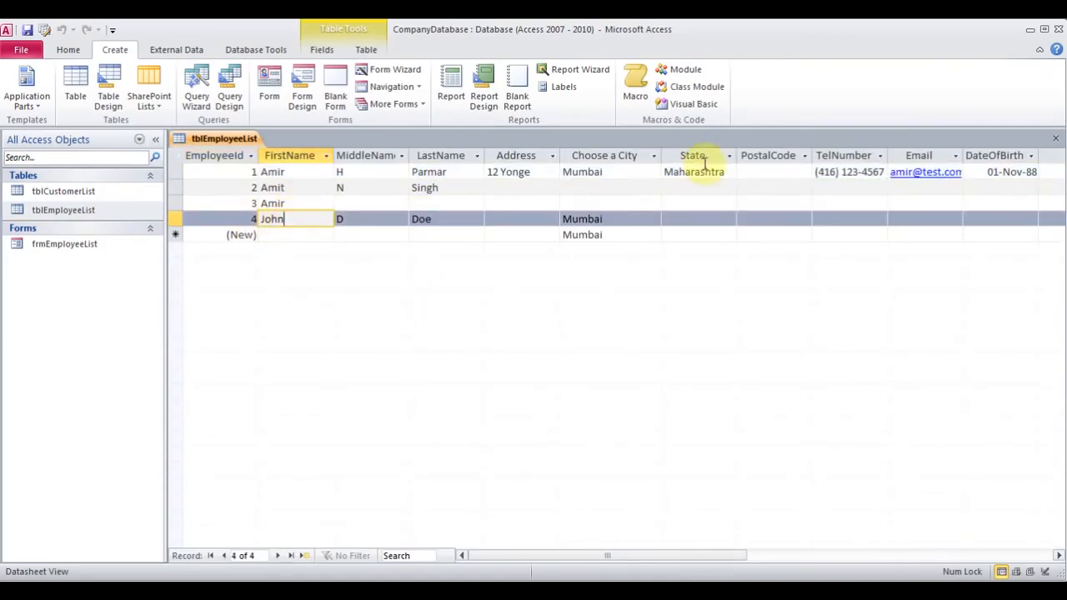
pyautogui.click(1058, 140)
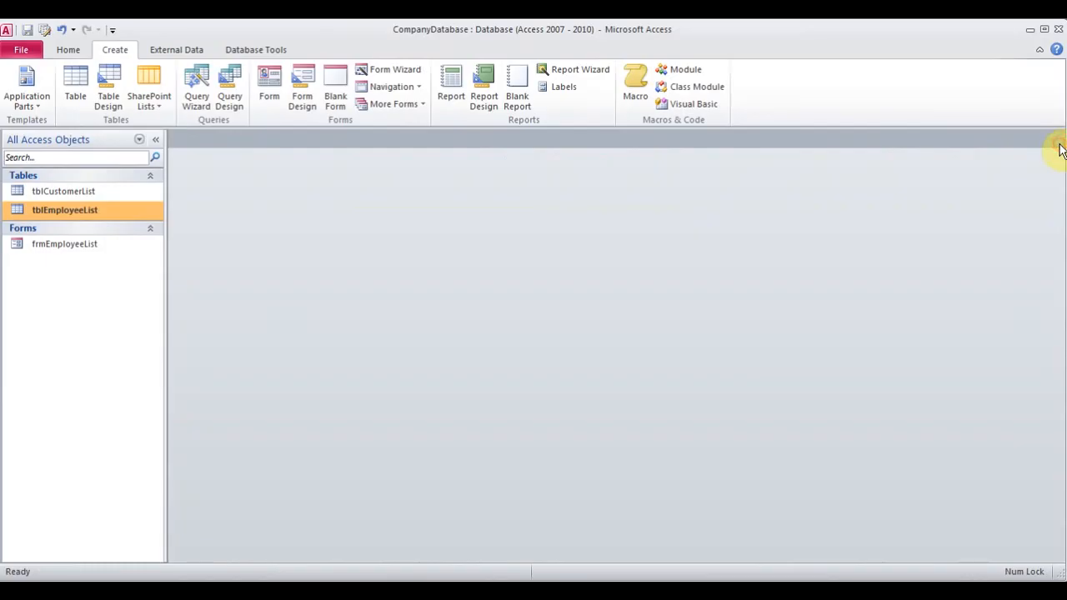
pyautogui.click(73, 191)
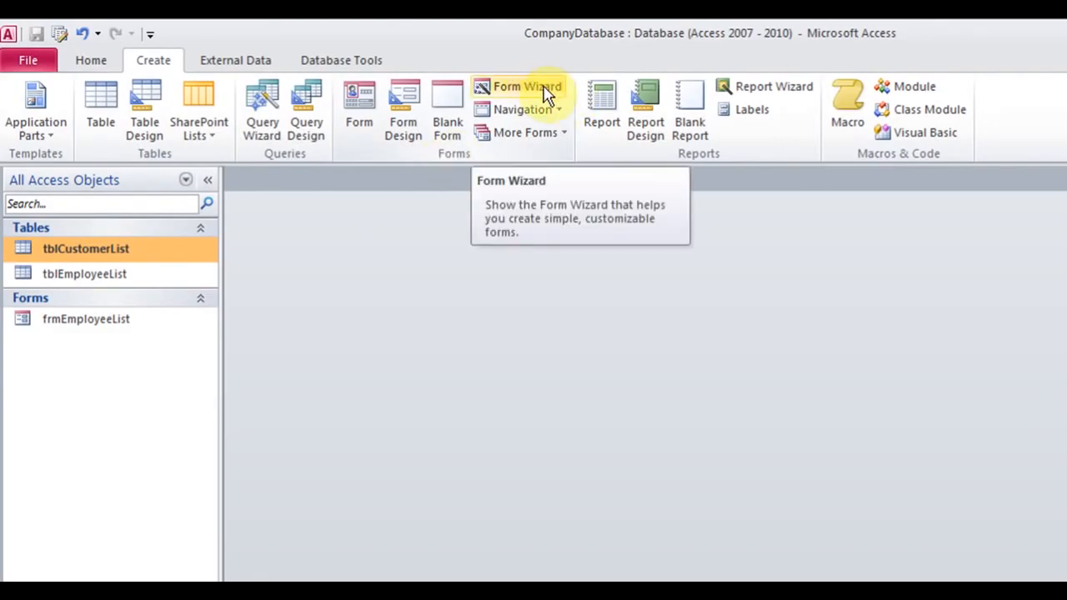
# Glance at the More Forms list, then launch the Form Wizard for tblCustomerList
pyautogui.click(559, 135)
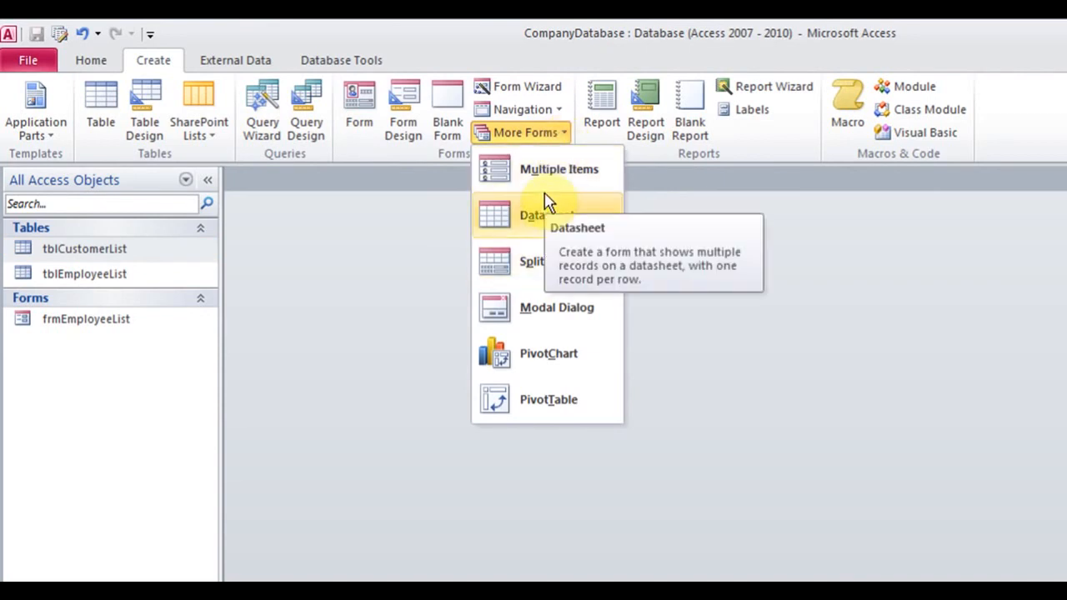
pyautogui.click(520, 58)
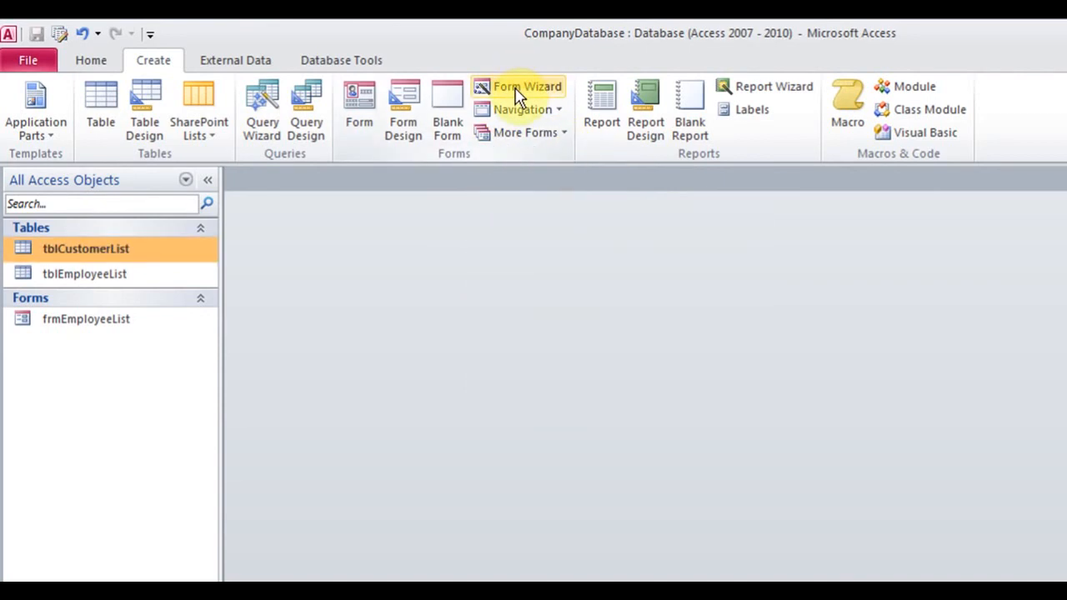
pyautogui.click(517, 90)
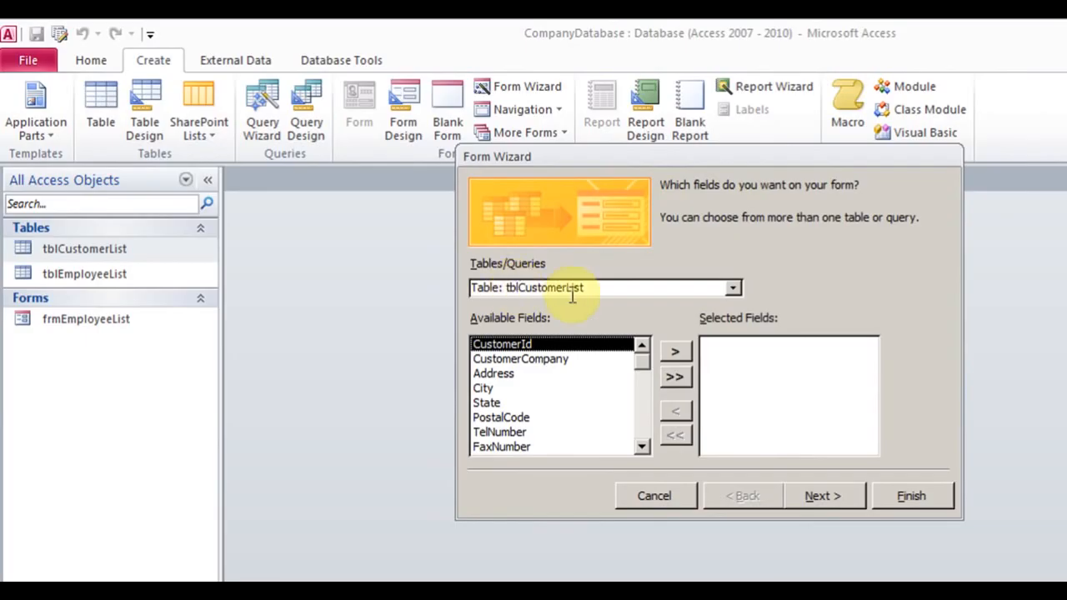
# Use tblCustomerList as the source with all its fields, keeping the Columnar layout
pyautogui.click(734, 290)
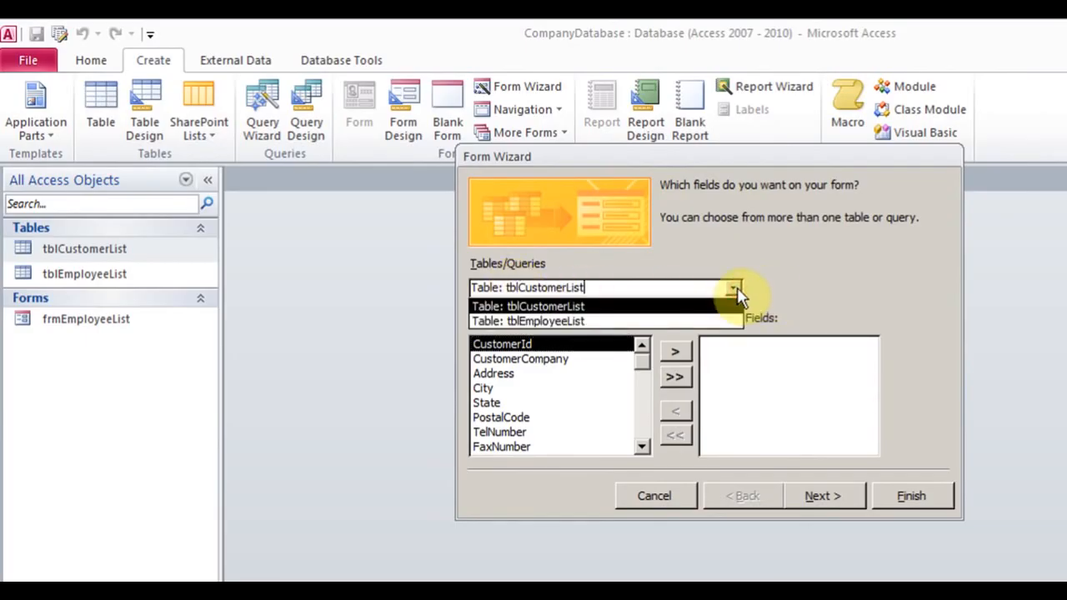
pyautogui.click(729, 290)
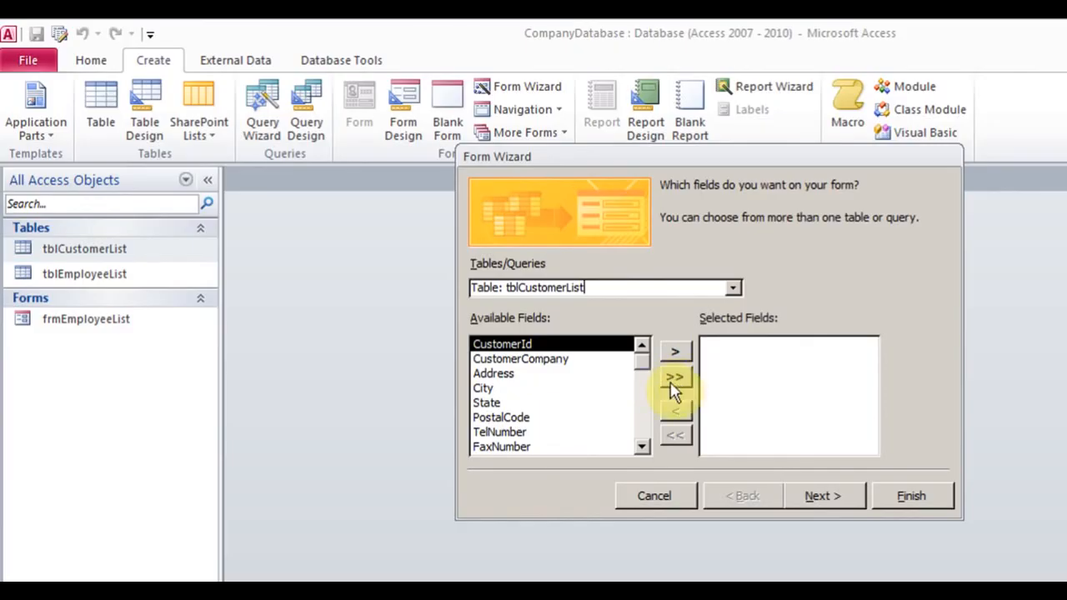
pyautogui.click(676, 382)
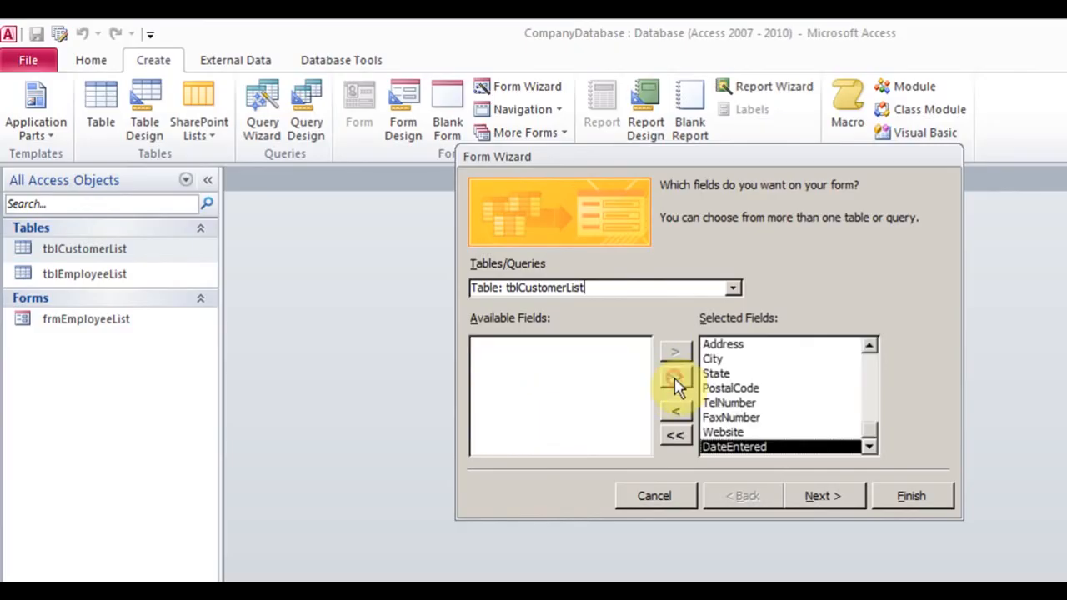
pyautogui.click(672, 439)
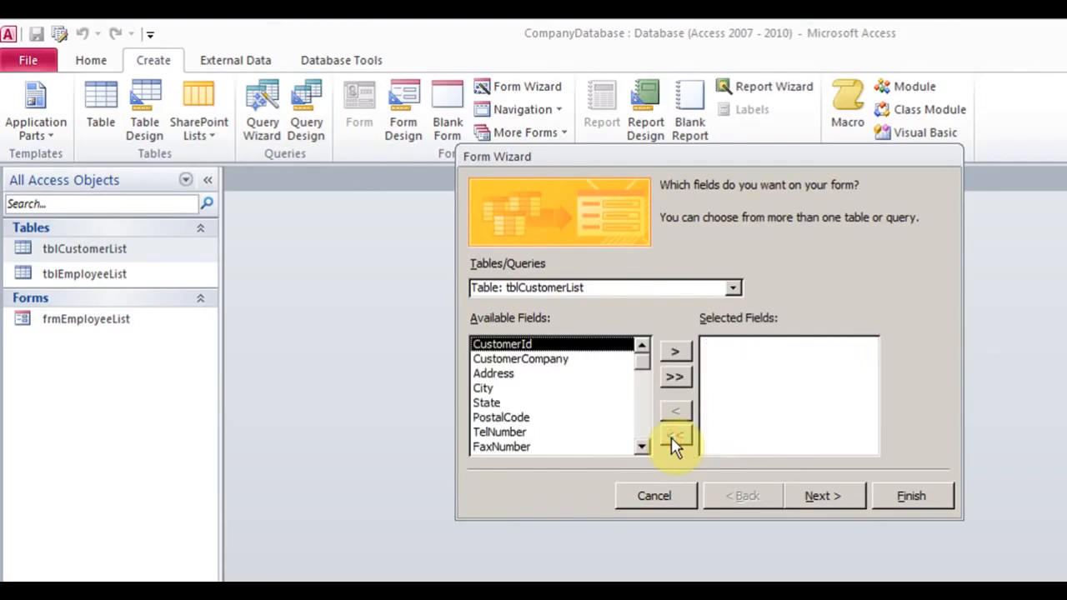
pyautogui.click(676, 377)
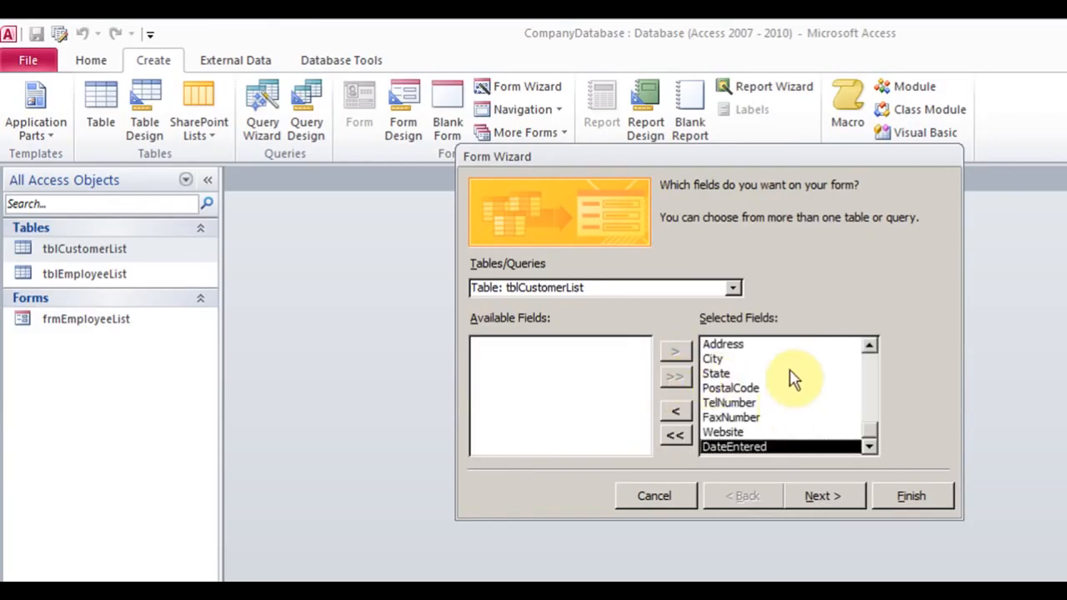
pyautogui.click(826, 496)
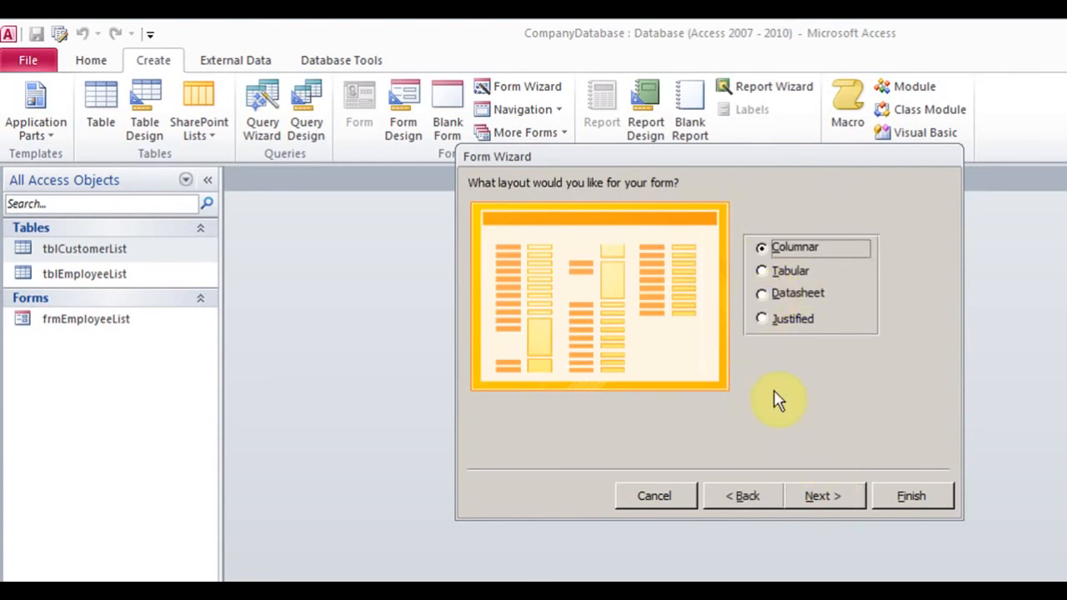
pyautogui.click(826, 496)
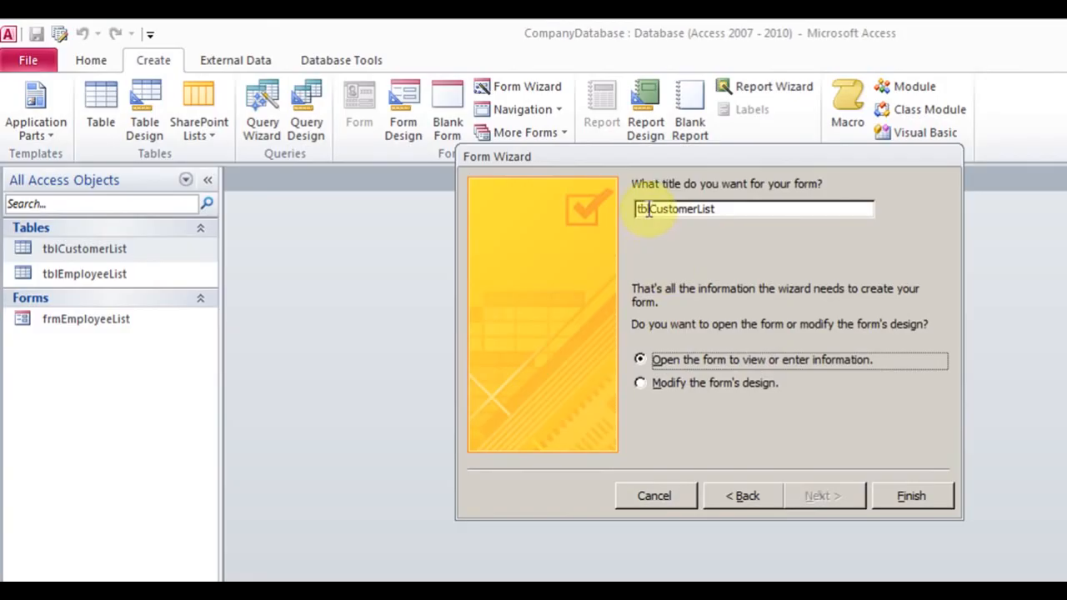
# Title the form frmlCustomerList, recheck earlier wizard steps, and finish to open it
pyautogui.click(648, 209)
pyautogui.press('BackSpace')
pyautogui.press('BackSpace')
pyautogui.press('BackSpace')
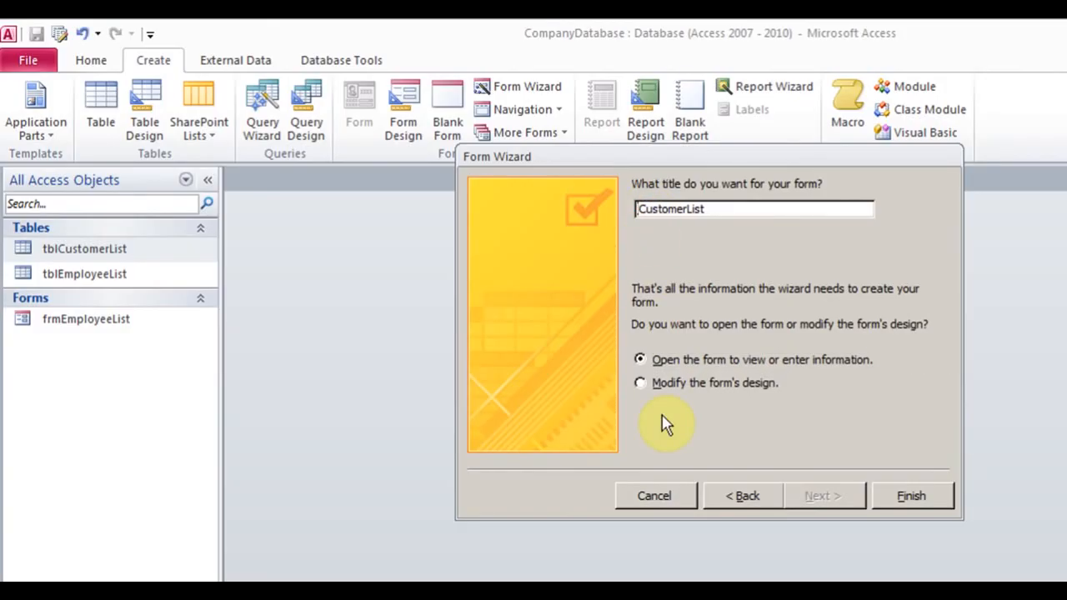
pyautogui.write('frm')
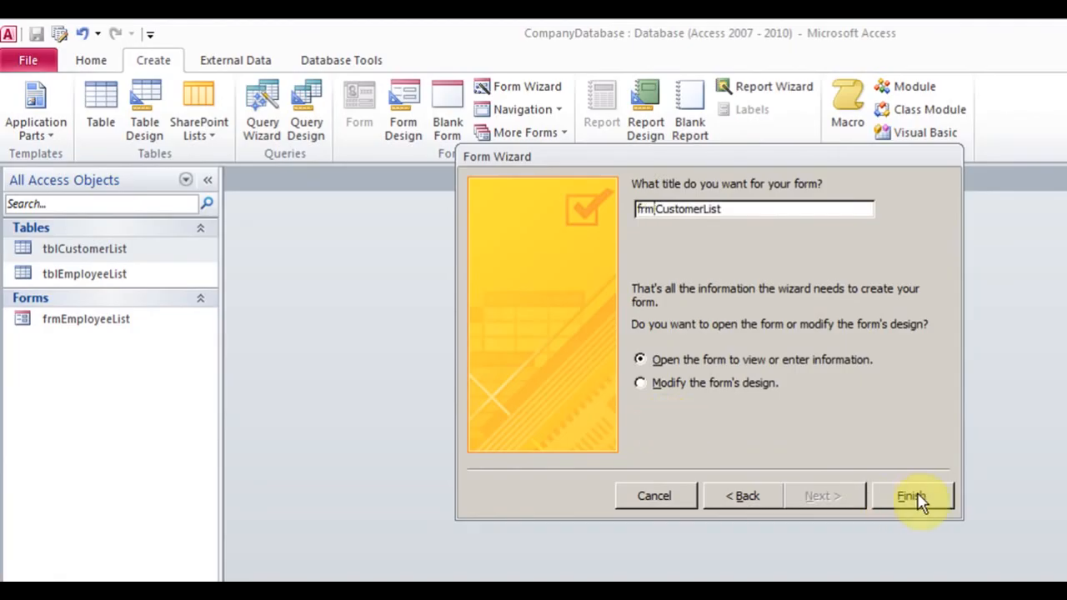
pyautogui.click(745, 498)
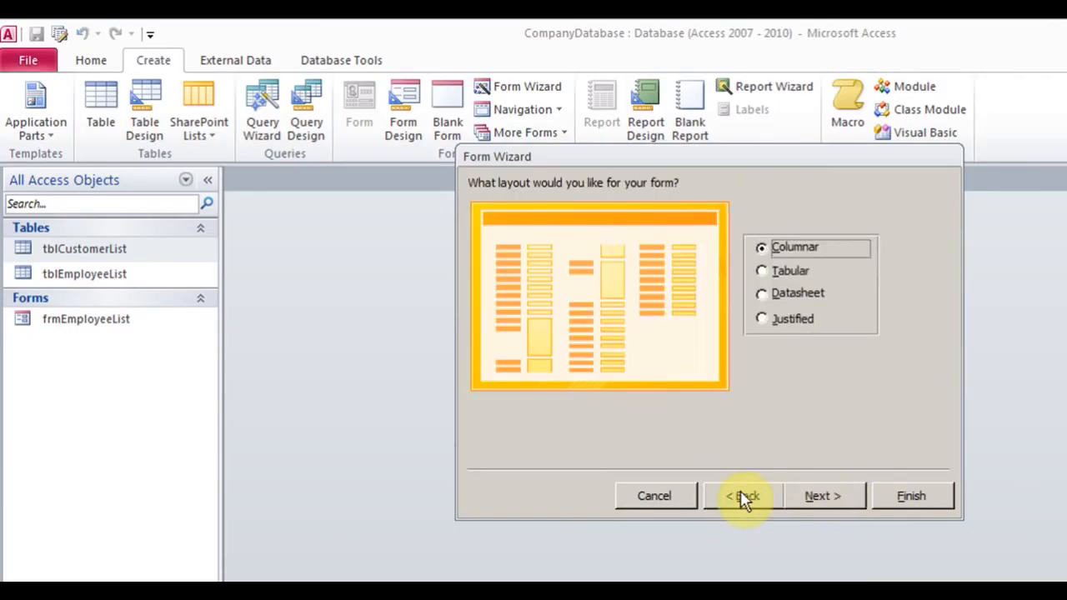
pyautogui.click(745, 497)
pyautogui.click(807, 495)
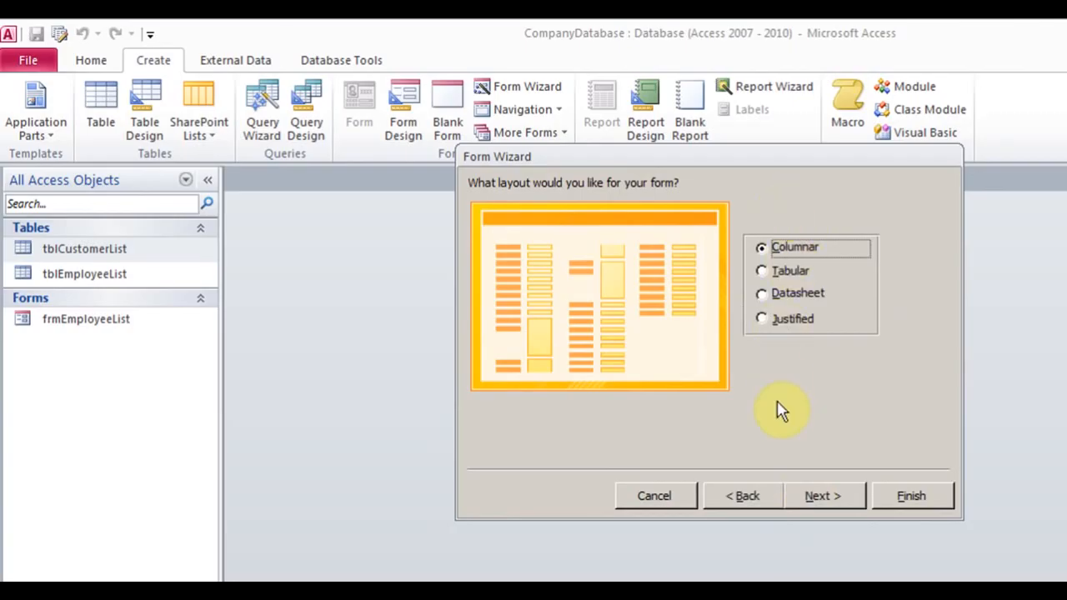
pyautogui.click(817, 493)
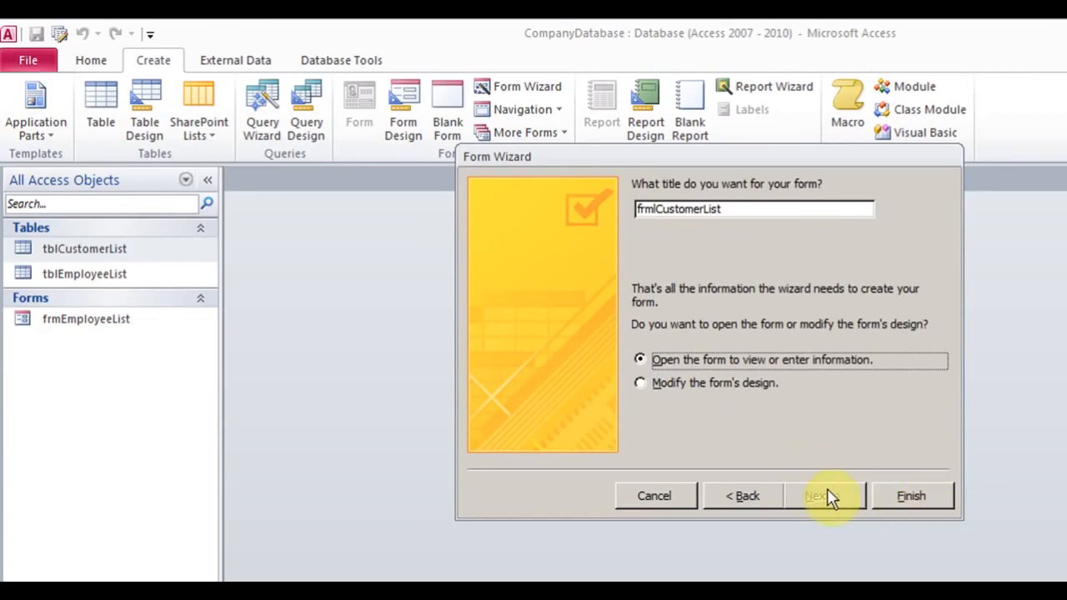
pyautogui.click(911, 496)
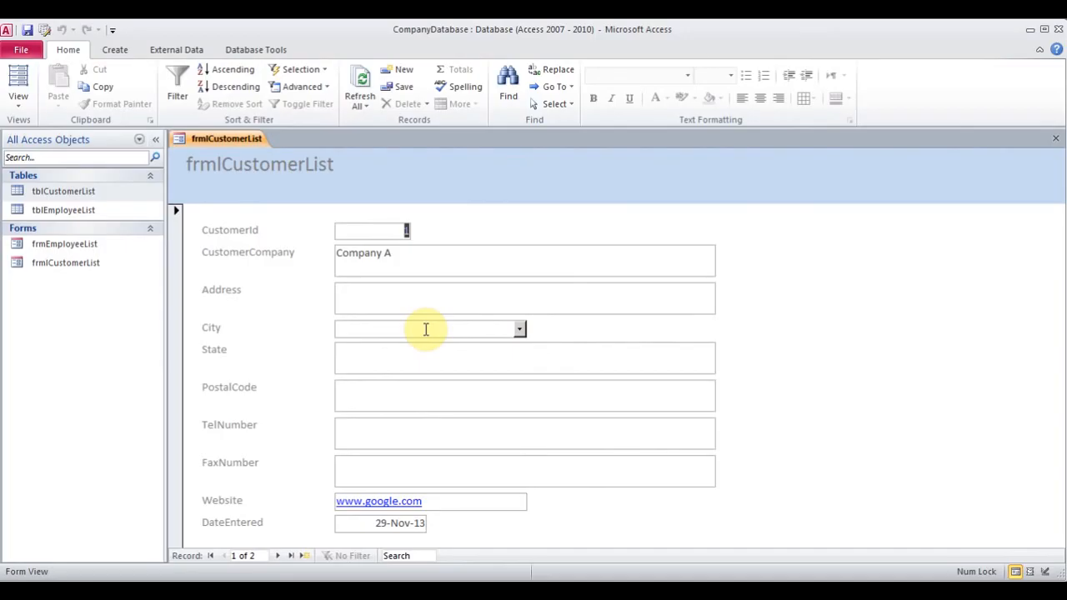
# Switch frmlCustomerList to Layout View and browse the themes gallery
pyautogui.click(21, 107)
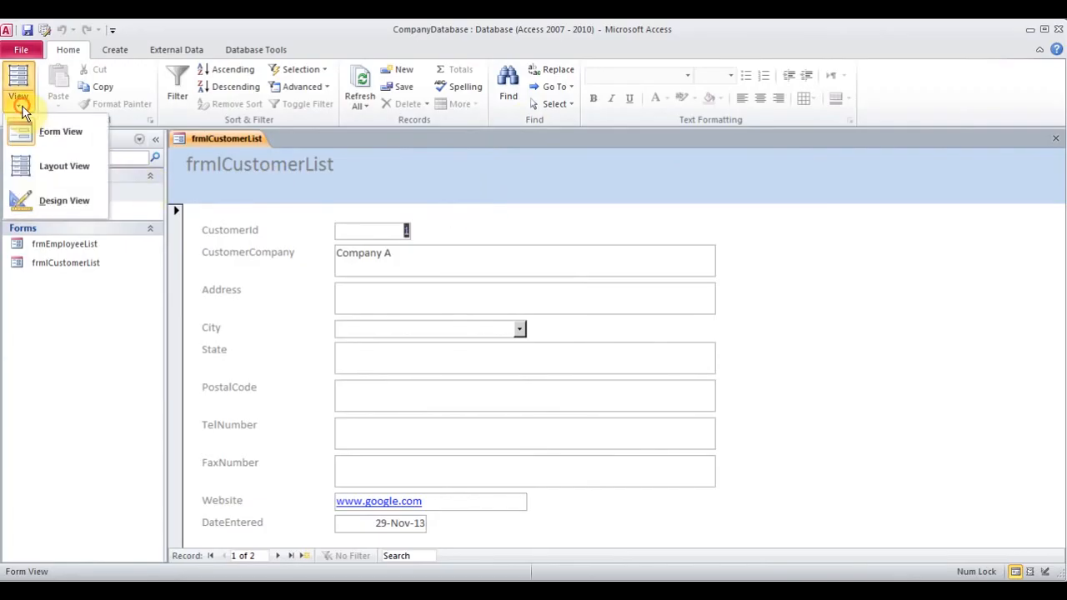
pyautogui.click(64, 172)
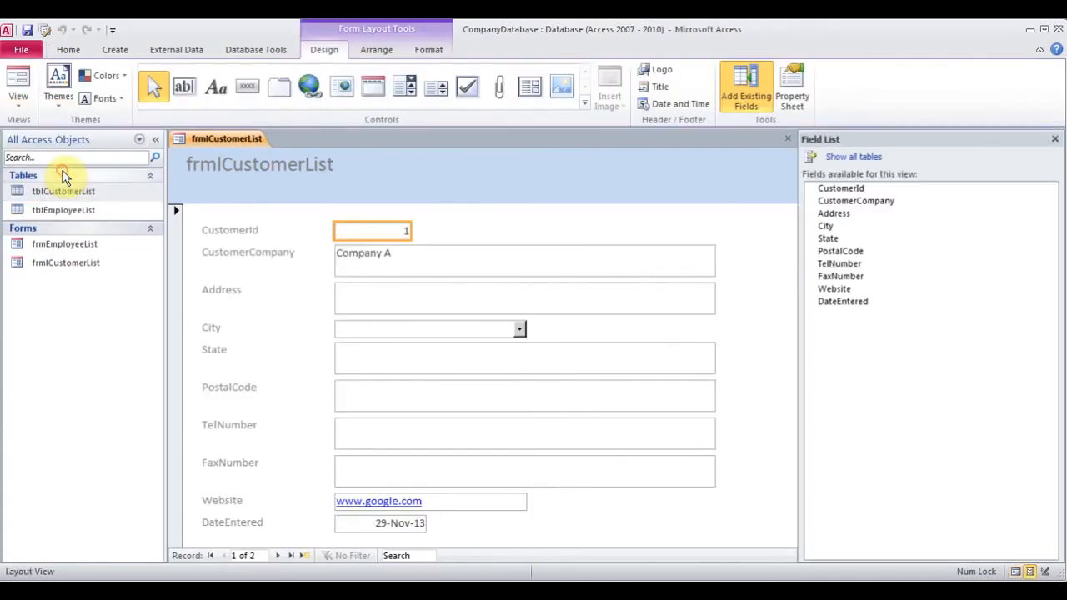
pyautogui.click(58, 93)
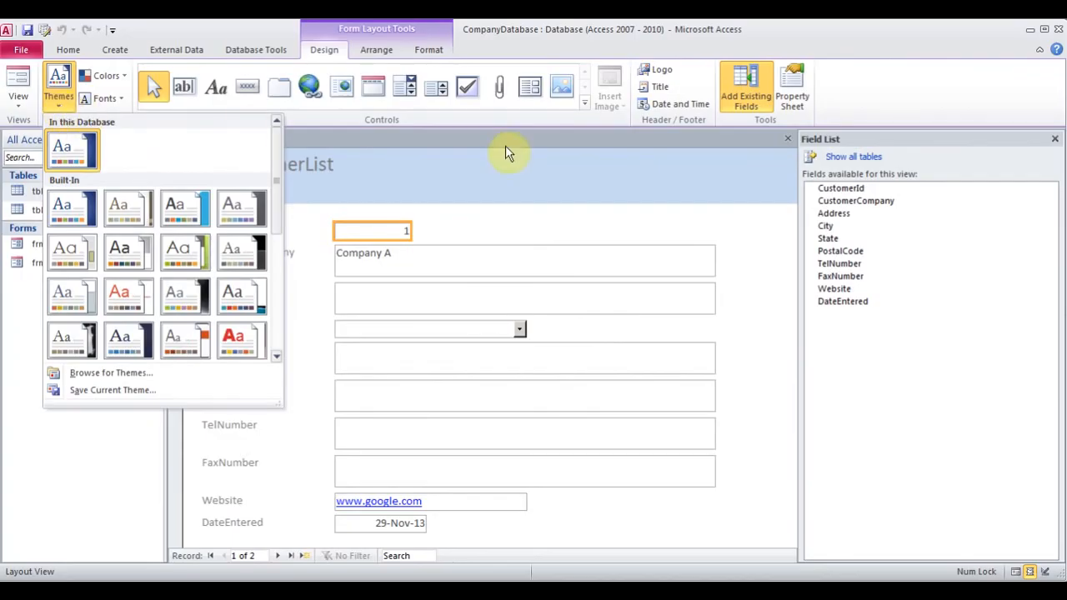
pyautogui.click(561, 119)
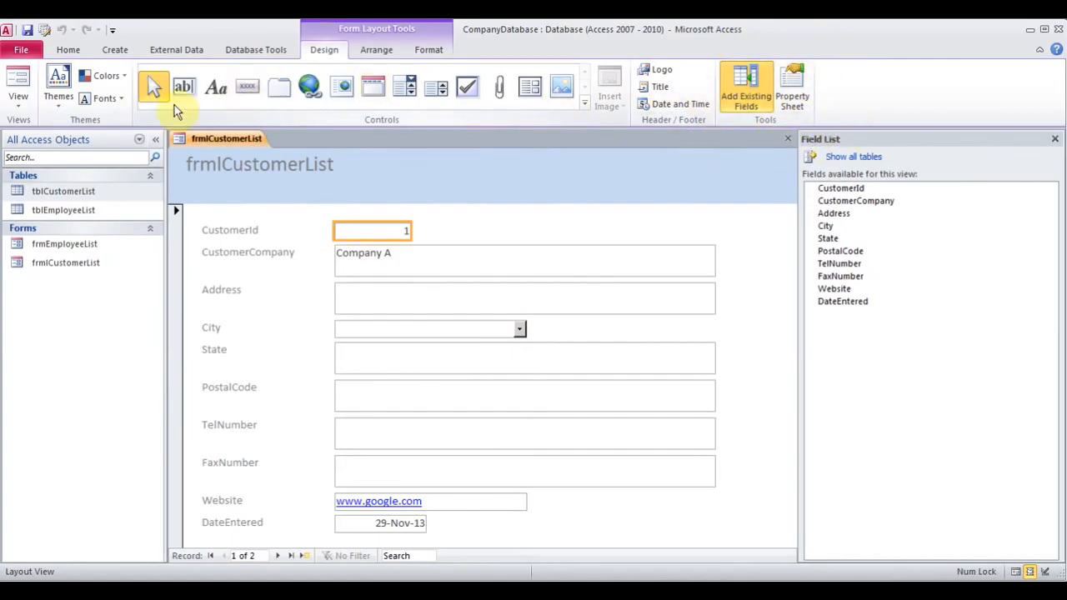
# Try several built-in themes, apply the orange one, and close the Field List
pyautogui.click(56, 106)
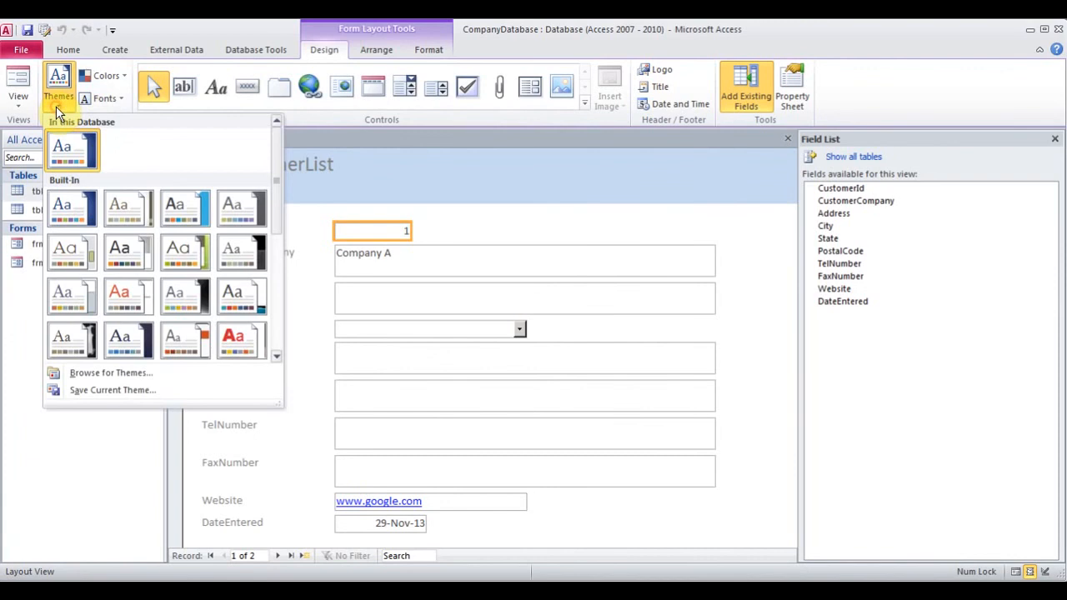
pyautogui.click(185, 216)
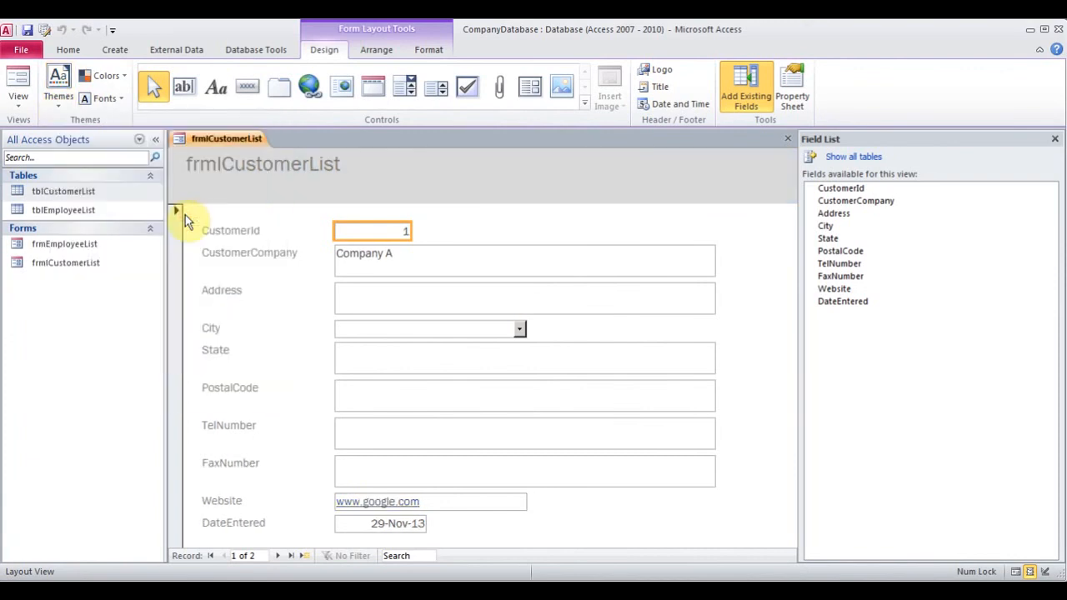
pyautogui.click(55, 105)
pyautogui.click(112, 257)
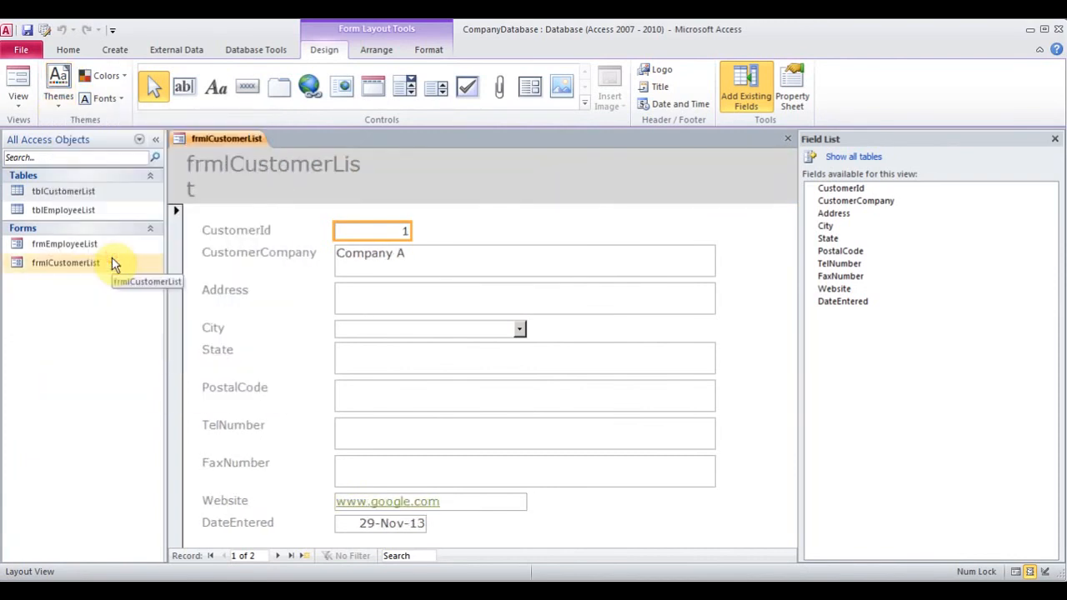
pyautogui.click(60, 105)
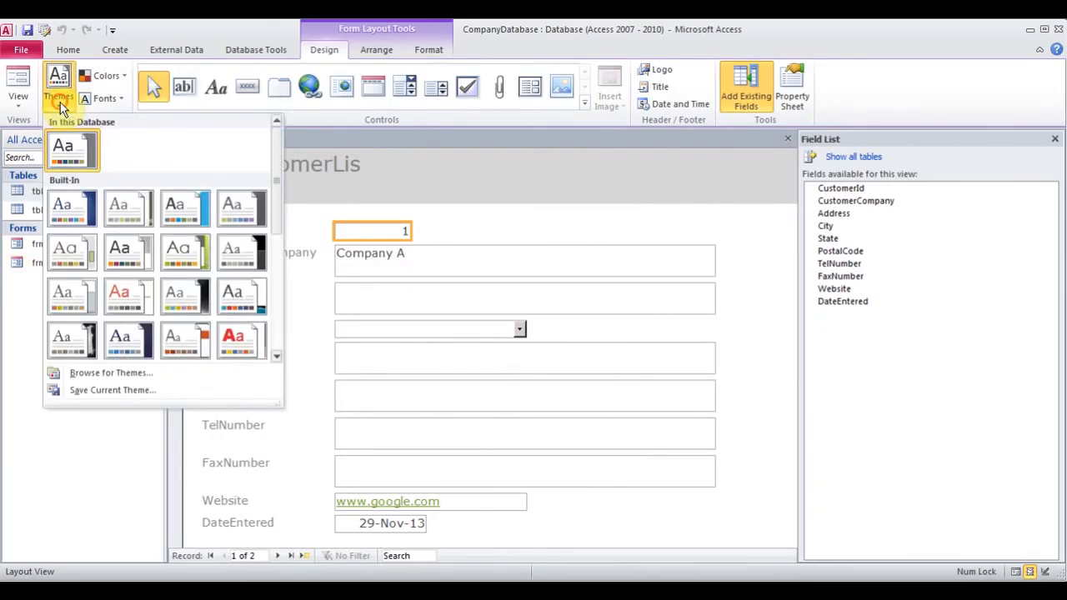
pyautogui.click(242, 346)
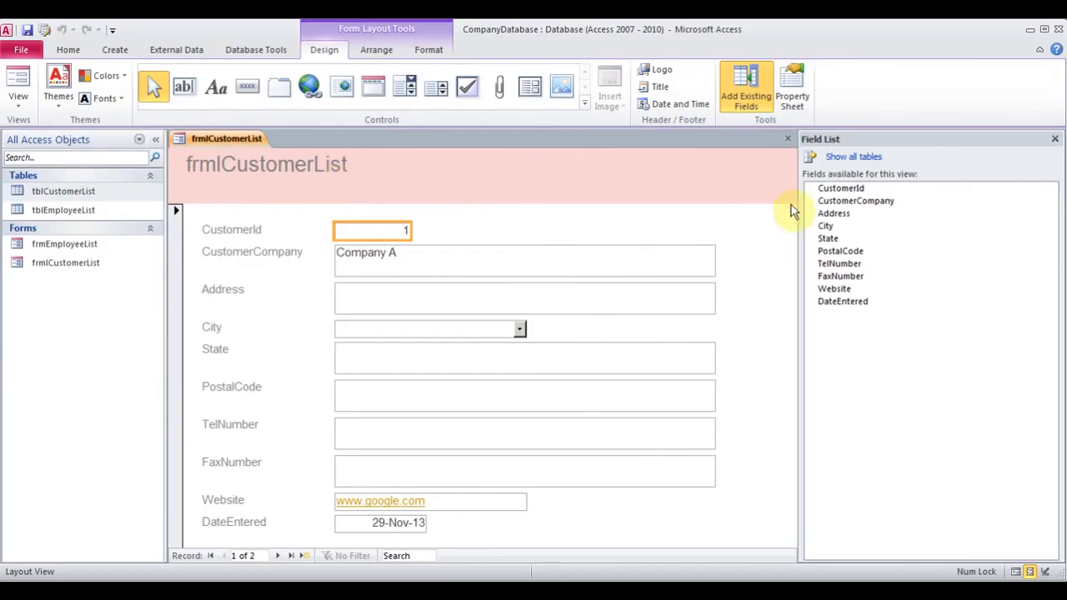
pyautogui.click(1055, 139)
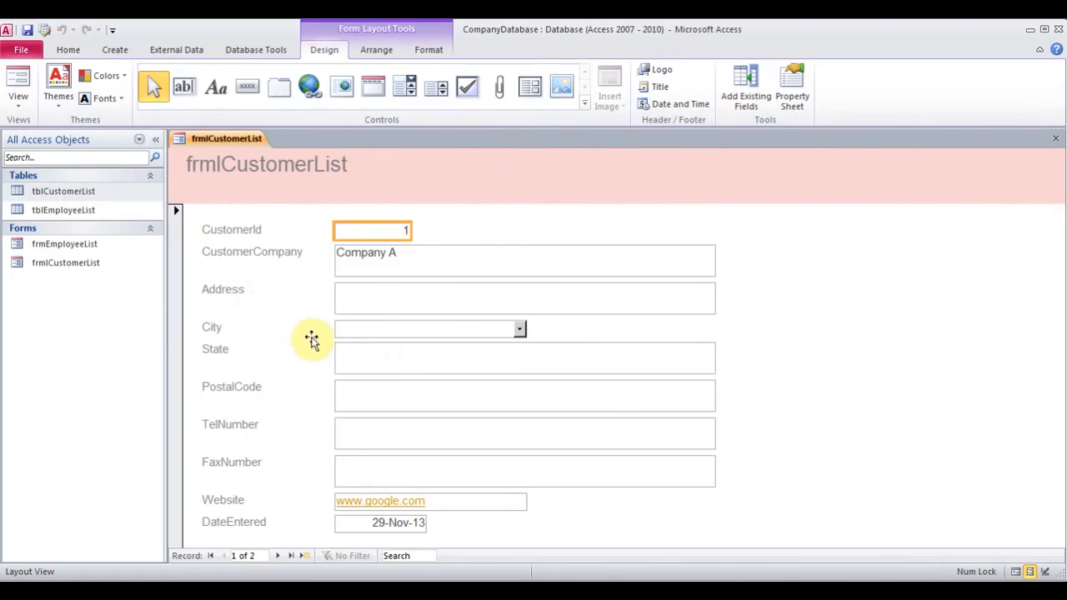
pyautogui.click(18, 98)
# In Form View, add a new customer 'Company C' with city Delhi, then close the form
pyautogui.click(52, 135)
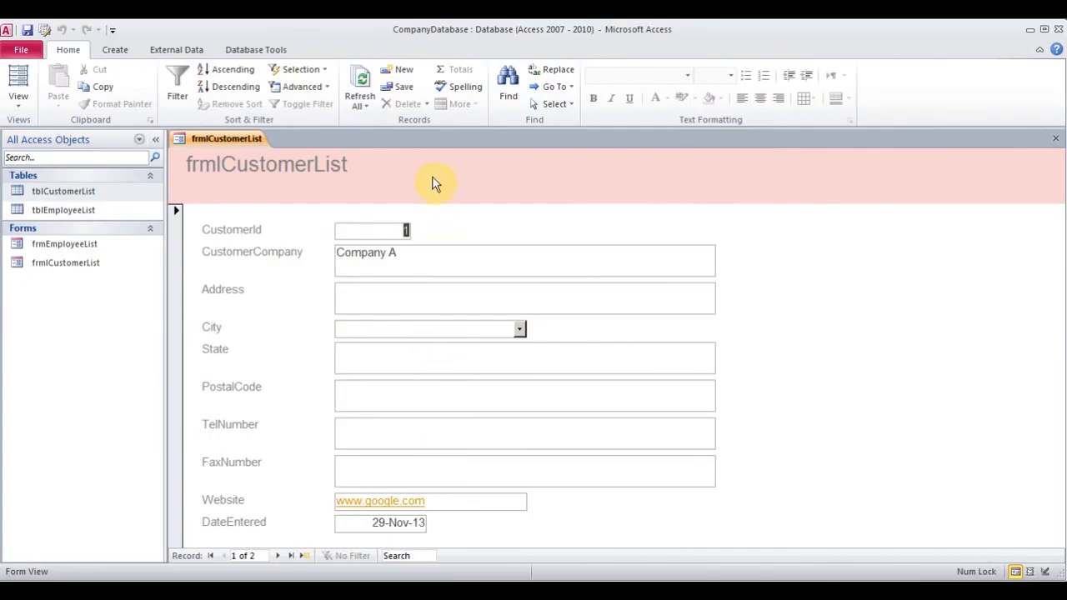
pyautogui.click(403, 80)
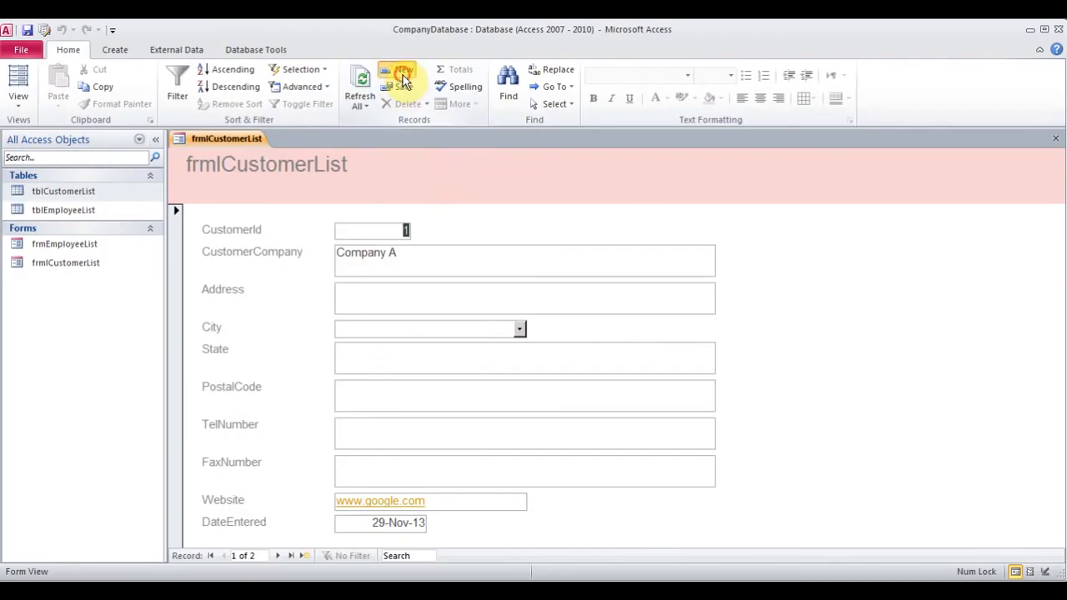
pyautogui.click(408, 261)
pyautogui.write('Company')
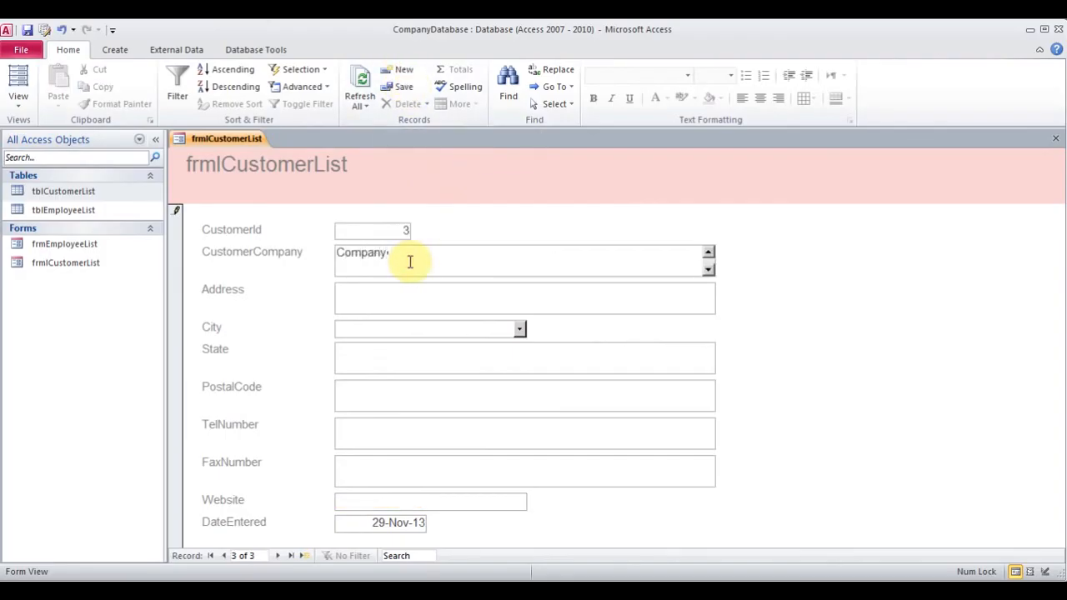
pyautogui.write(' C')
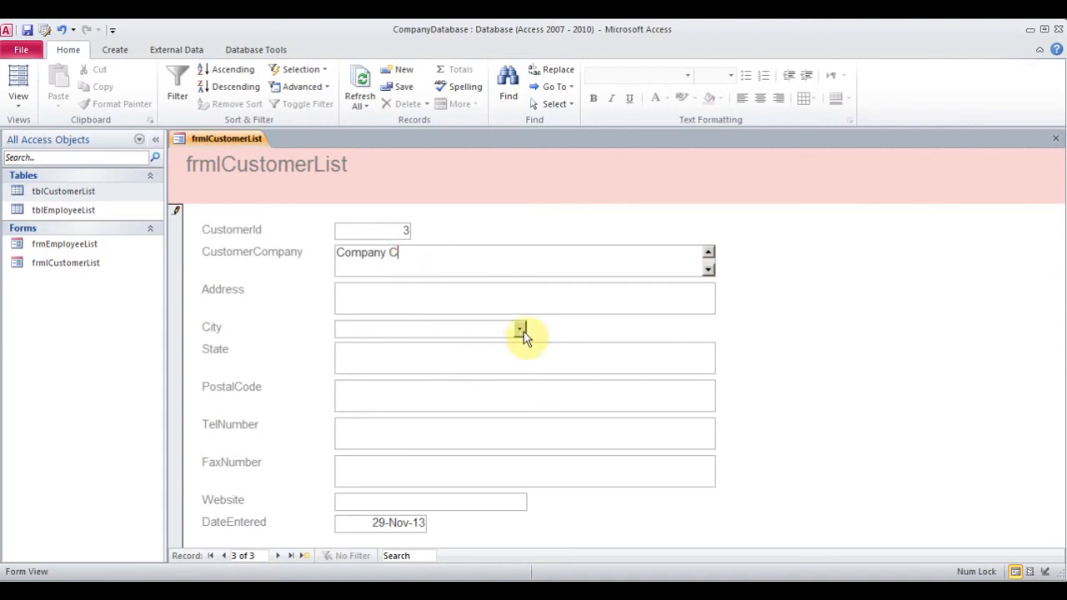
pyautogui.click(520, 329)
pyautogui.click(403, 359)
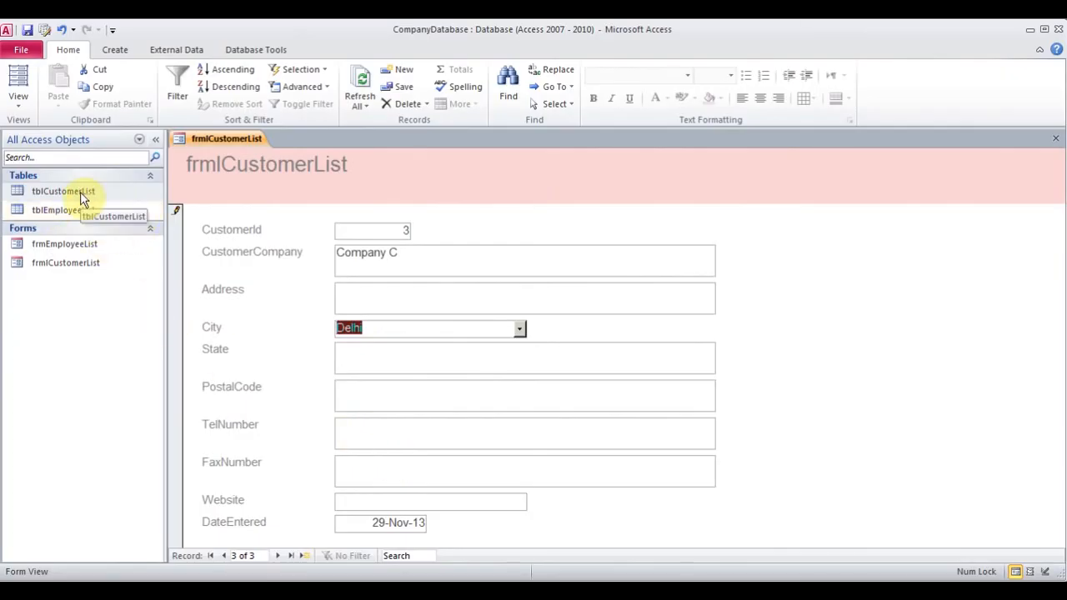
pyautogui.click(1056, 142)
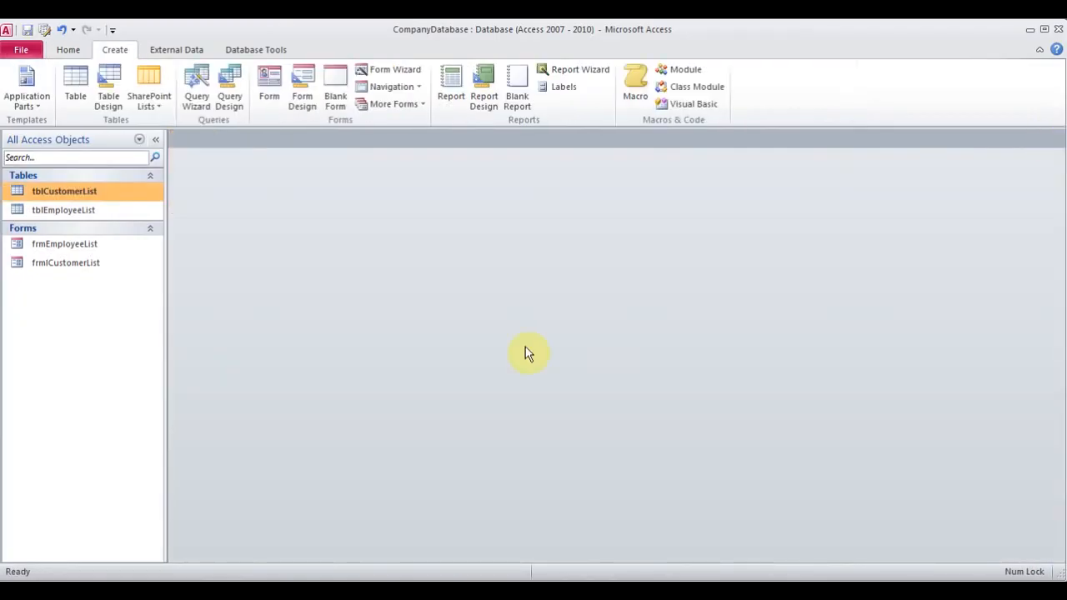